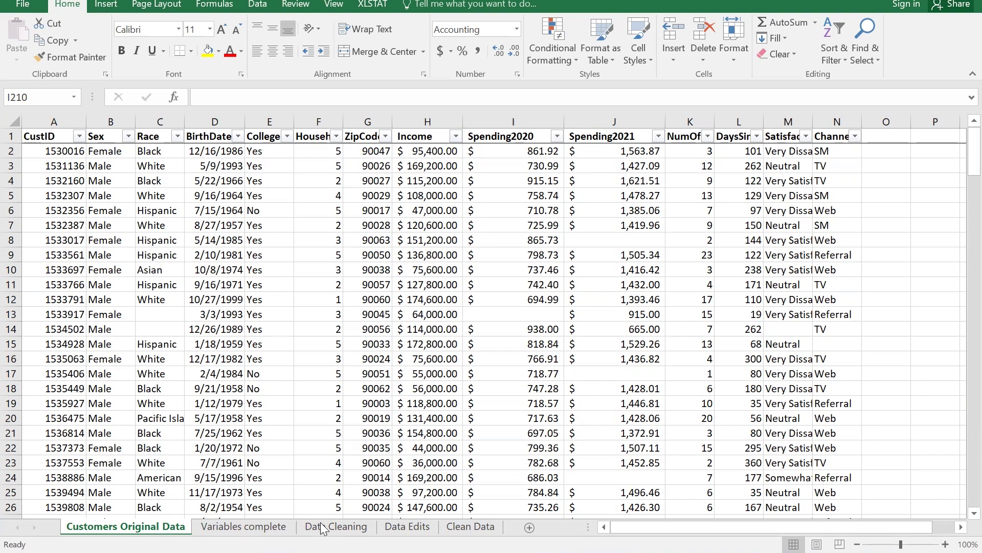
Review the Data Cleaning notes, the Data Edits sheet and the Clean Data sheet
click(351, 530)
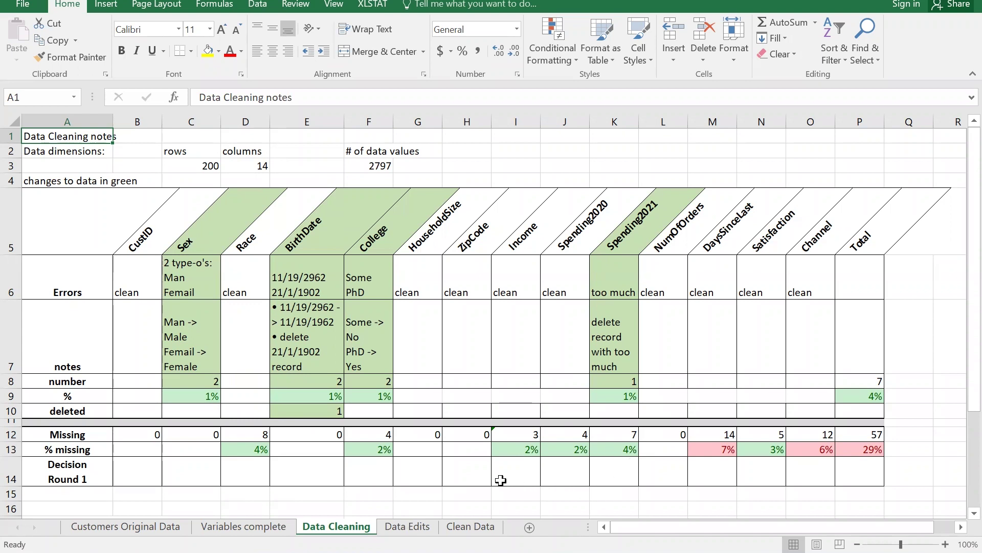
click(405, 527)
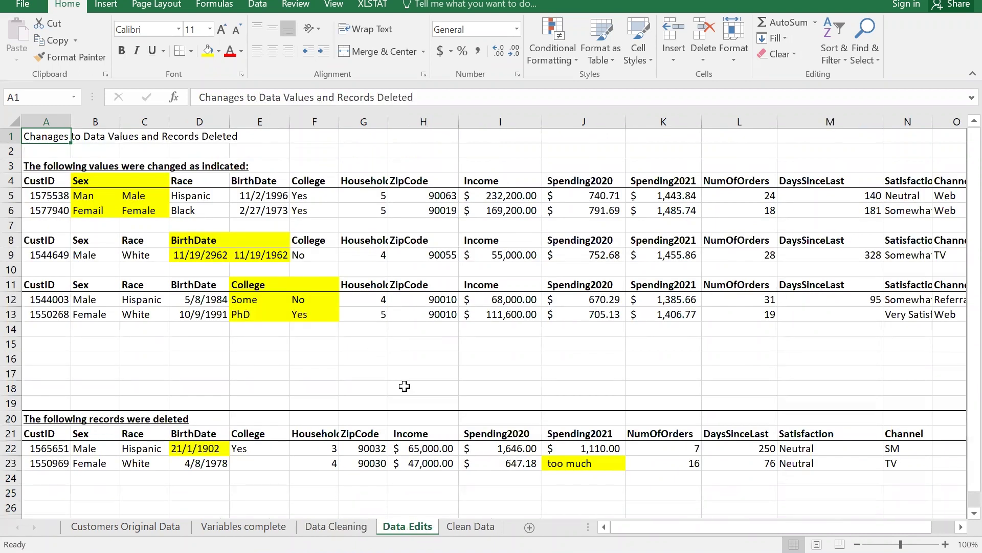
click(453, 527)
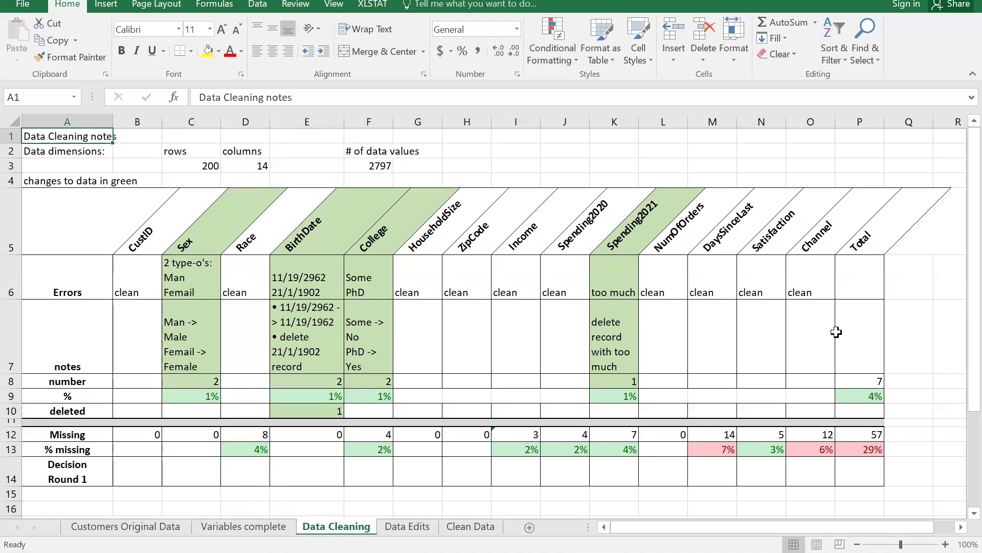
Examine the formulas behind the error number and % in the Total column of the Data Cleaning sheet
click(861, 397)
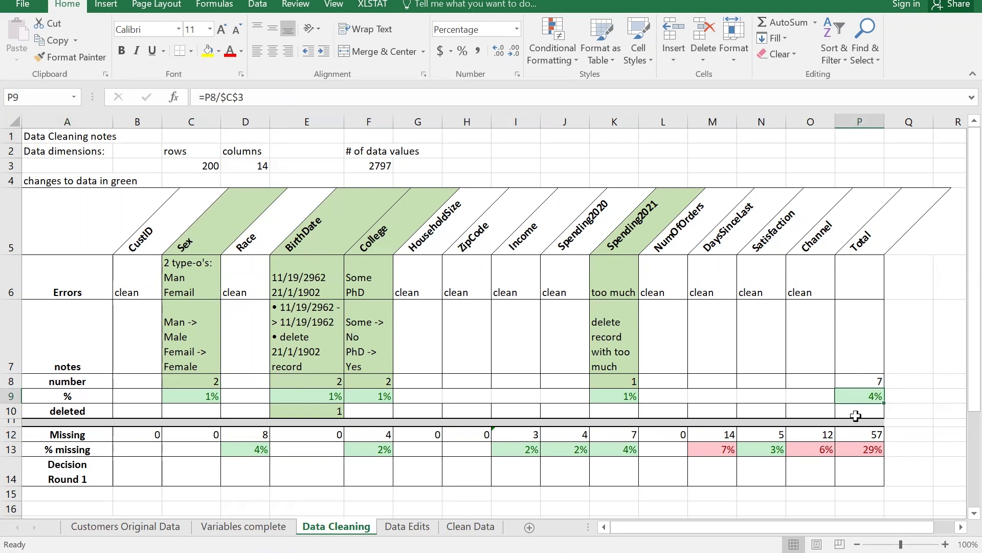
click(868, 245)
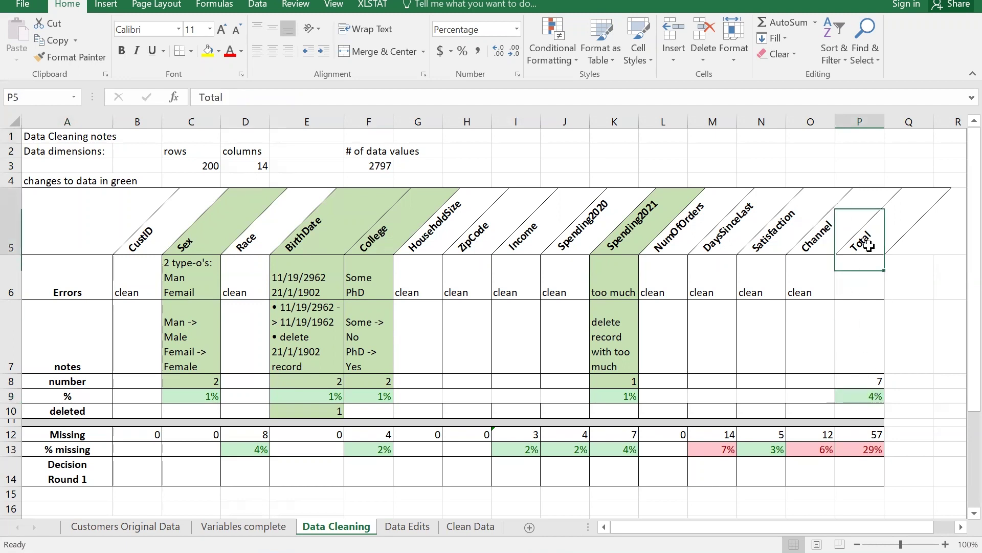
click(857, 385)
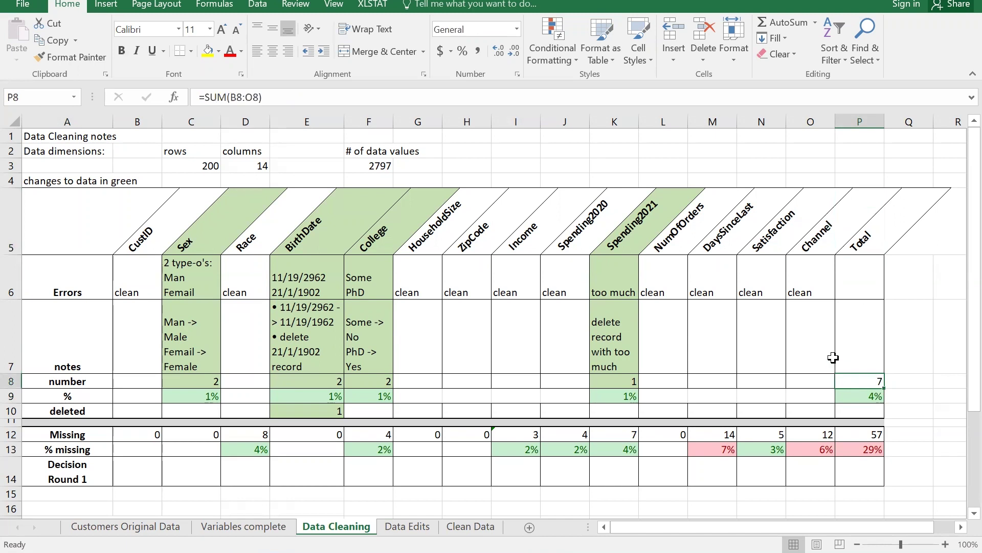
click(347, 97)
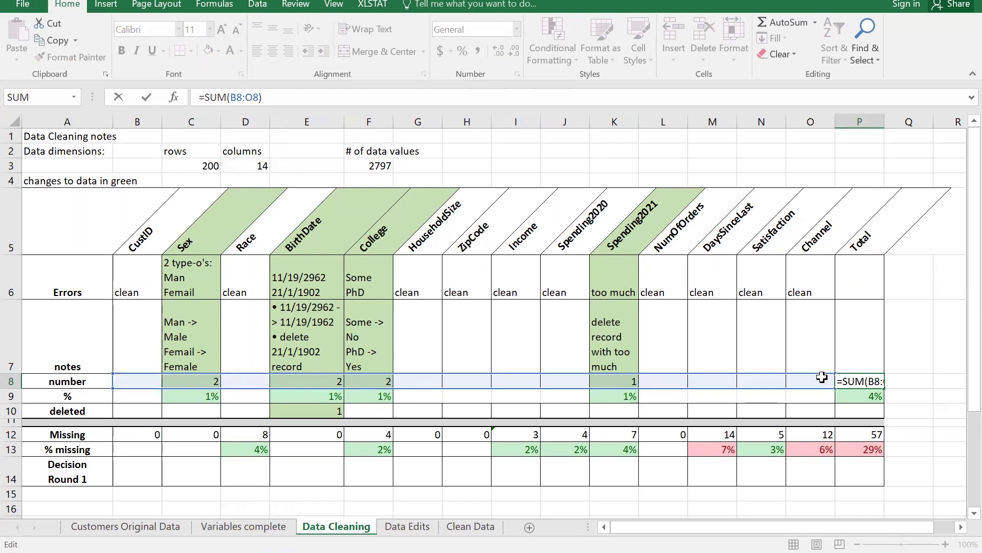
click(812, 397)
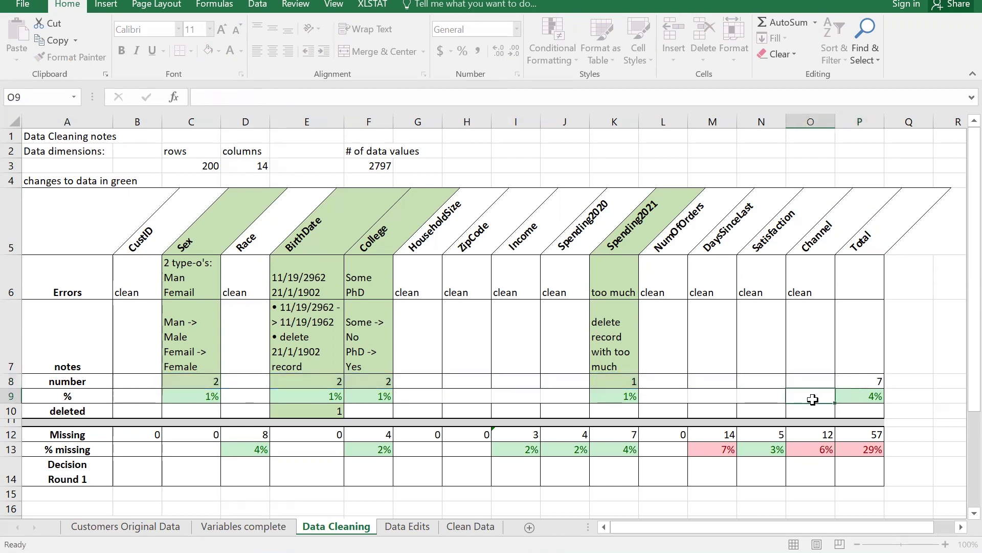
click(847, 394)
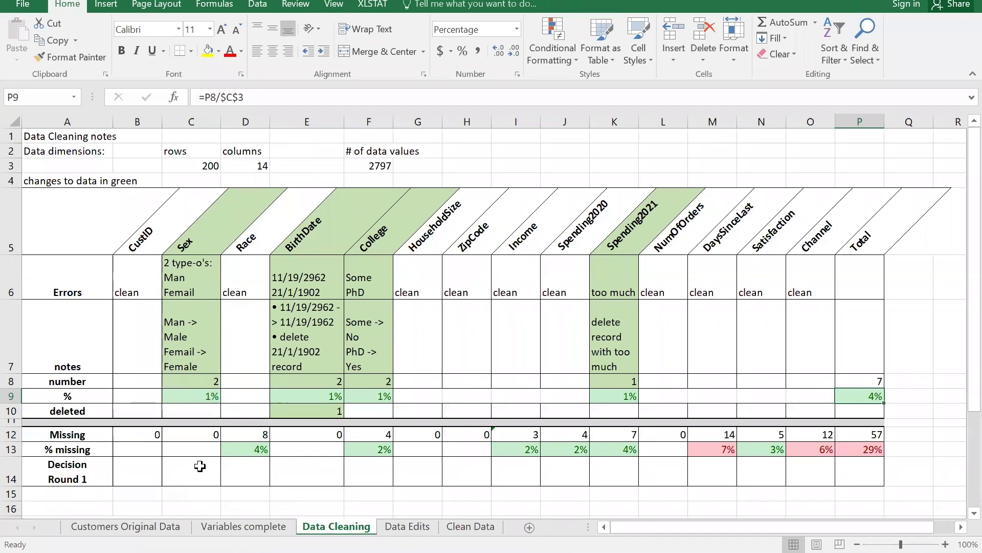
Clear the formats from the errors % row, cells C9:P9, on the Data Cleaning sheet
drag(192, 391, 863, 394)
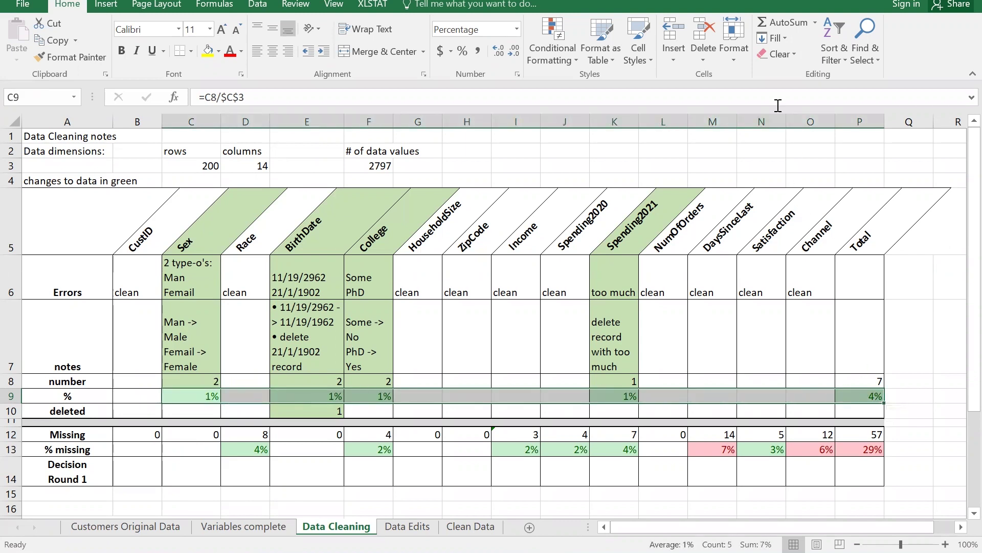
click(779, 55)
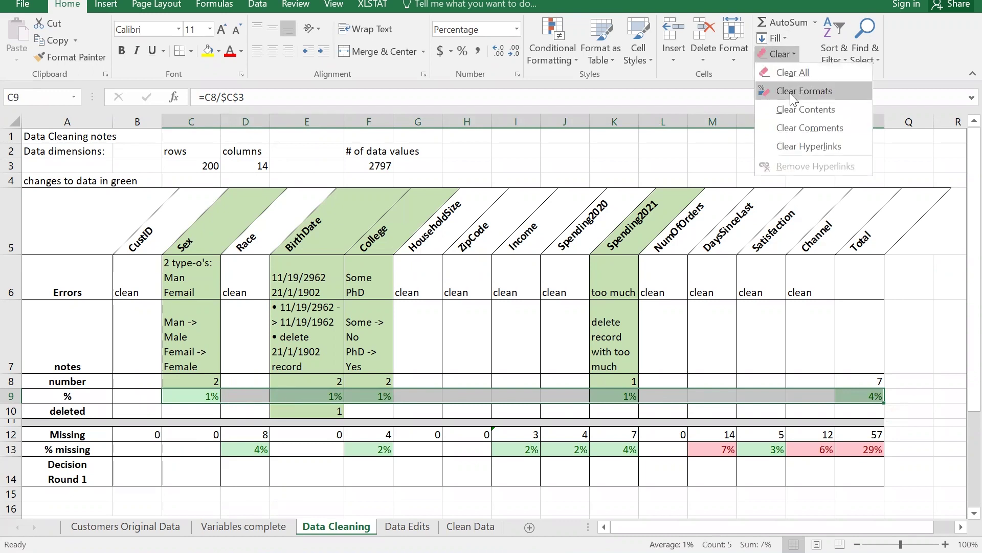
click(790, 92)
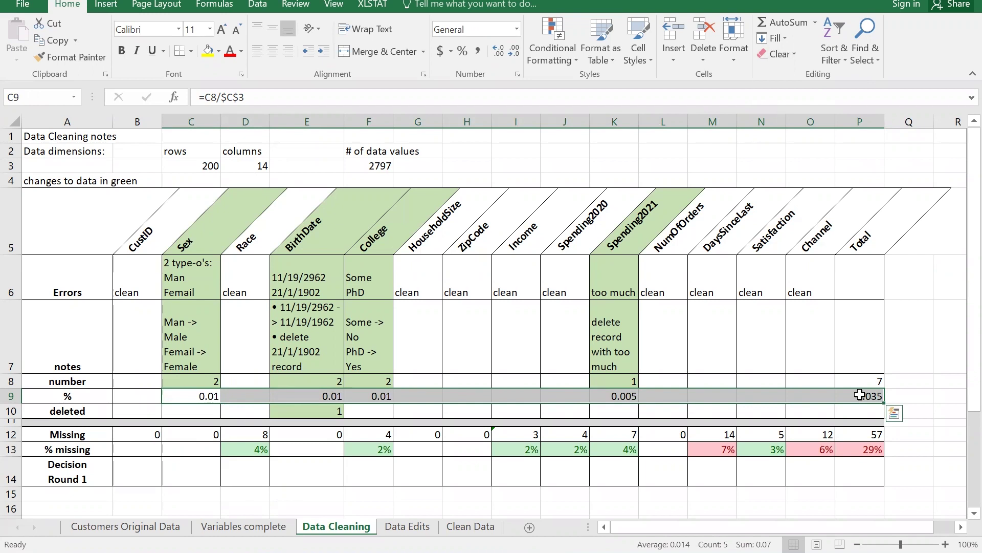
click(860, 395)
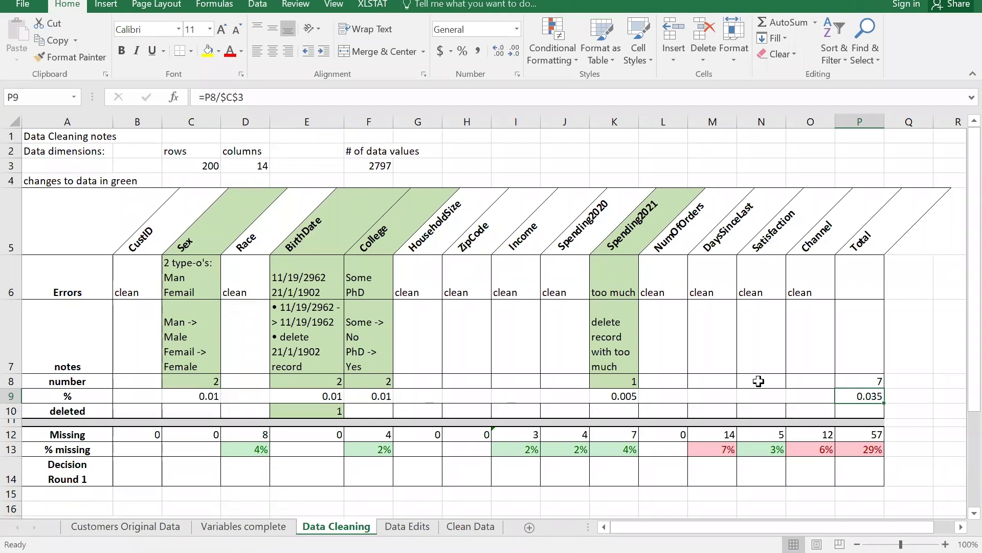
click(195, 398)
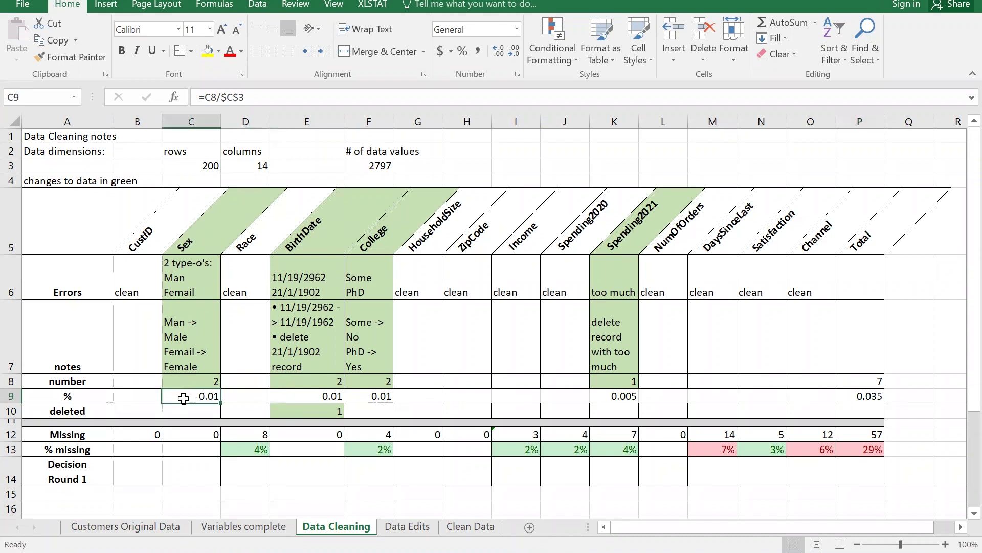
Apply all borders to the errors % row, cells B9:P9
drag(135, 394, 862, 397)
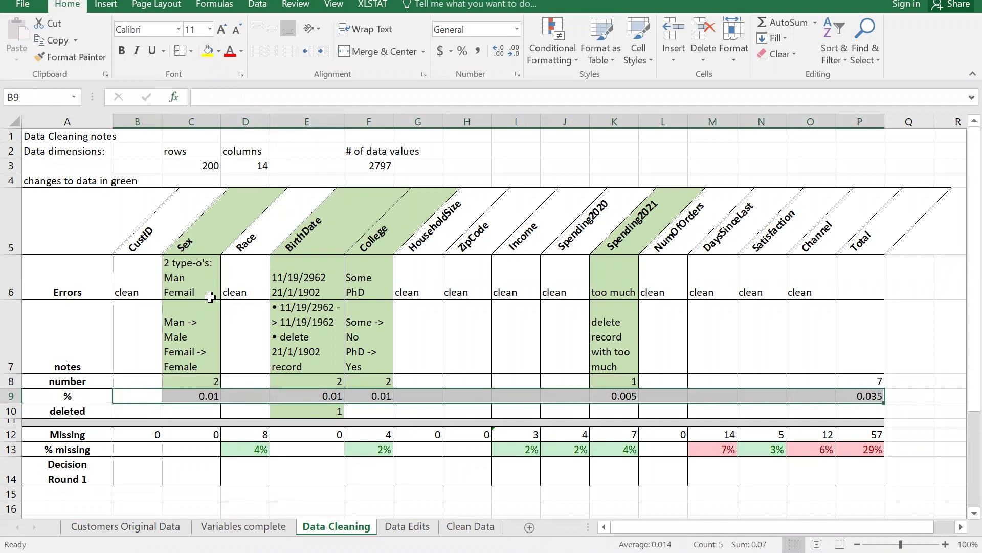
click(191, 51)
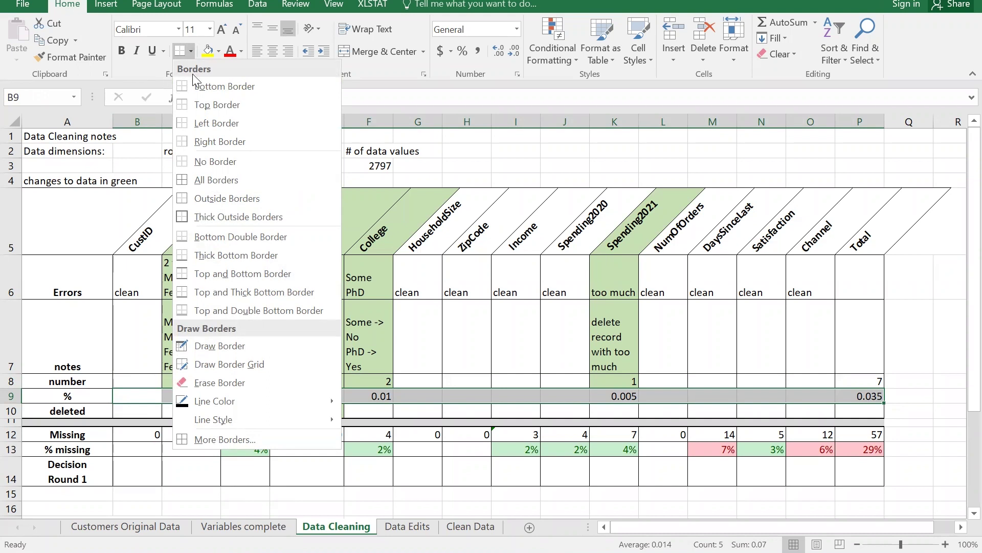
click(208, 180)
click(252, 409)
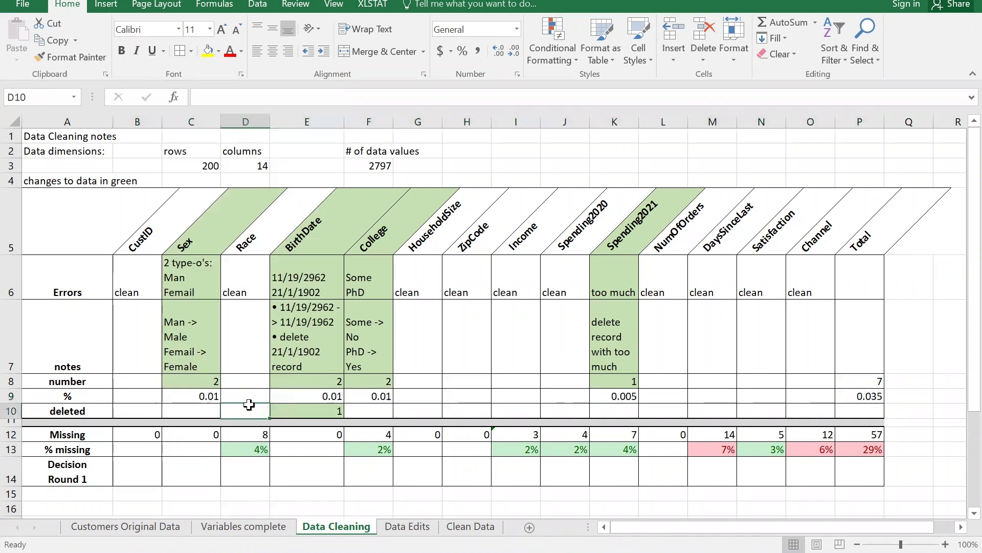
Format cells B9:P9 in the errors % row as percentages with one decimal place
drag(142, 397, 845, 396)
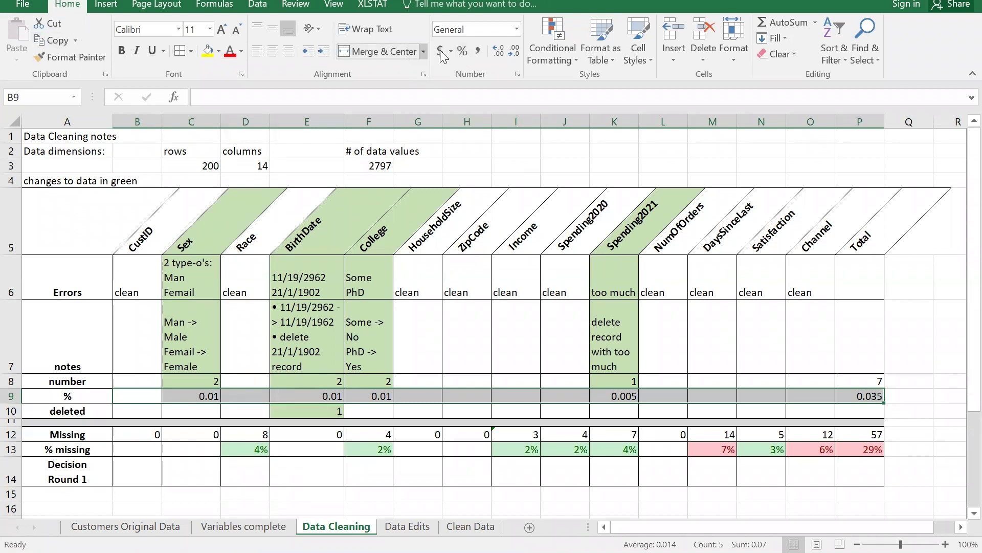
click(463, 53)
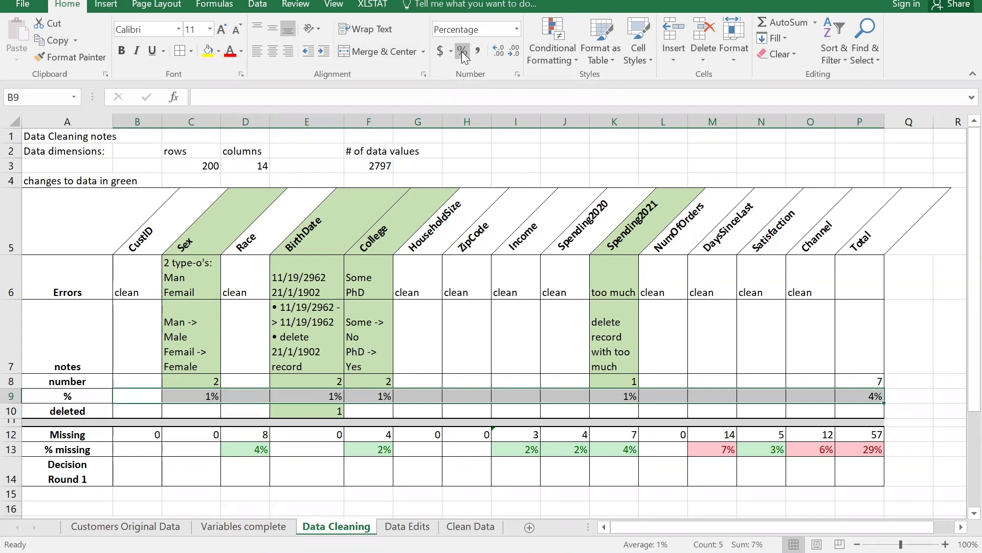
click(498, 53)
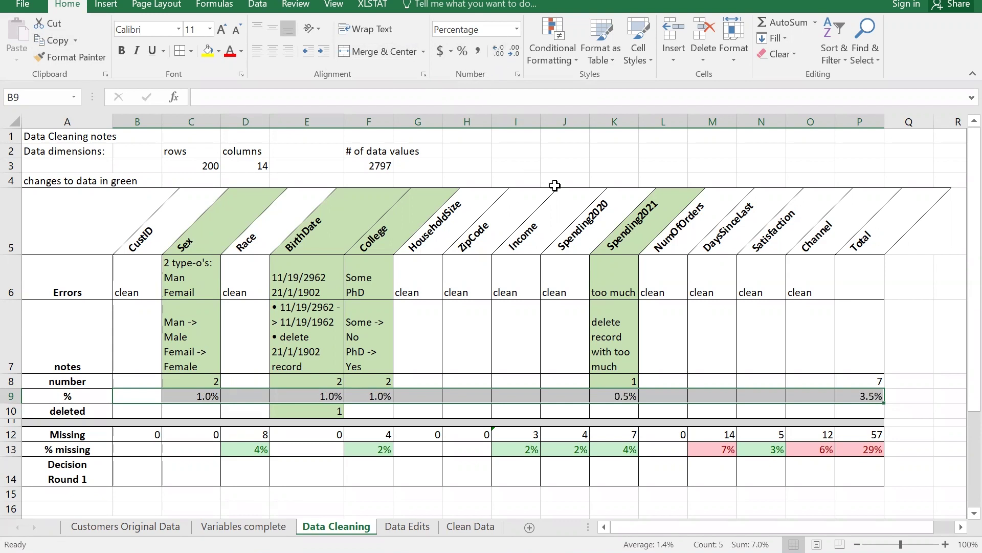
click(876, 382)
click(619, 383)
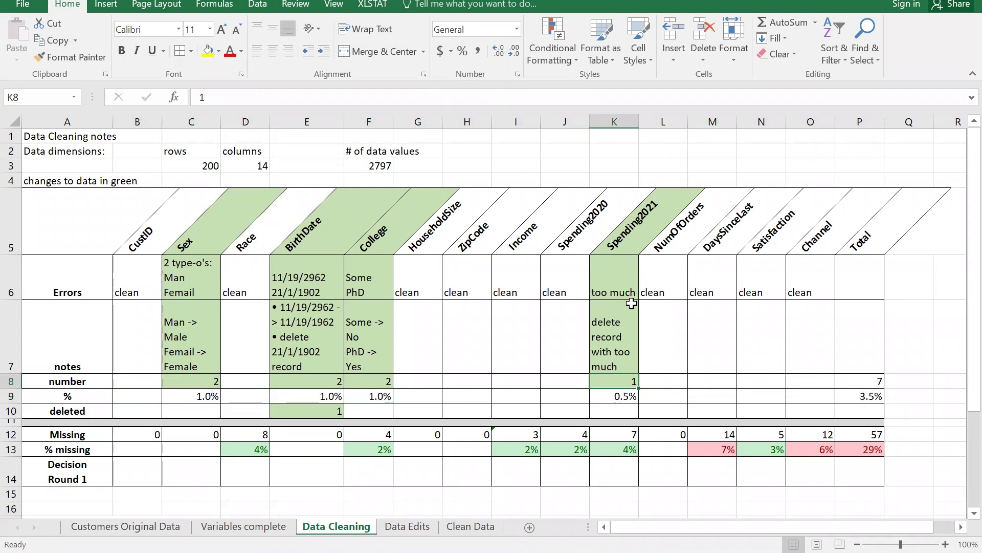
click(848, 384)
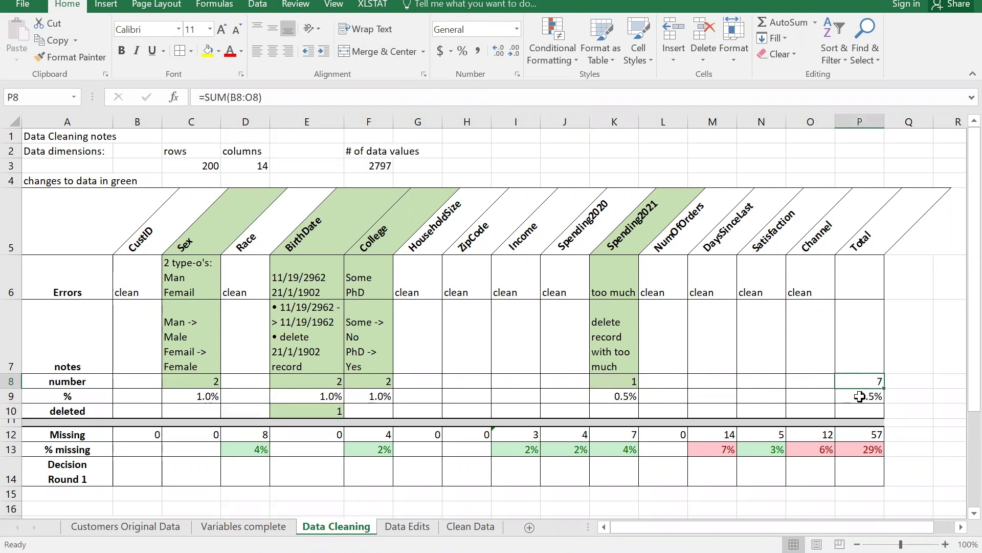
Add conditional formatting to C9:P9 that highlights values greater than 0.05 with Light Red Fill with Dark Red Text
click(194, 397)
drag(194, 397, 848, 397)
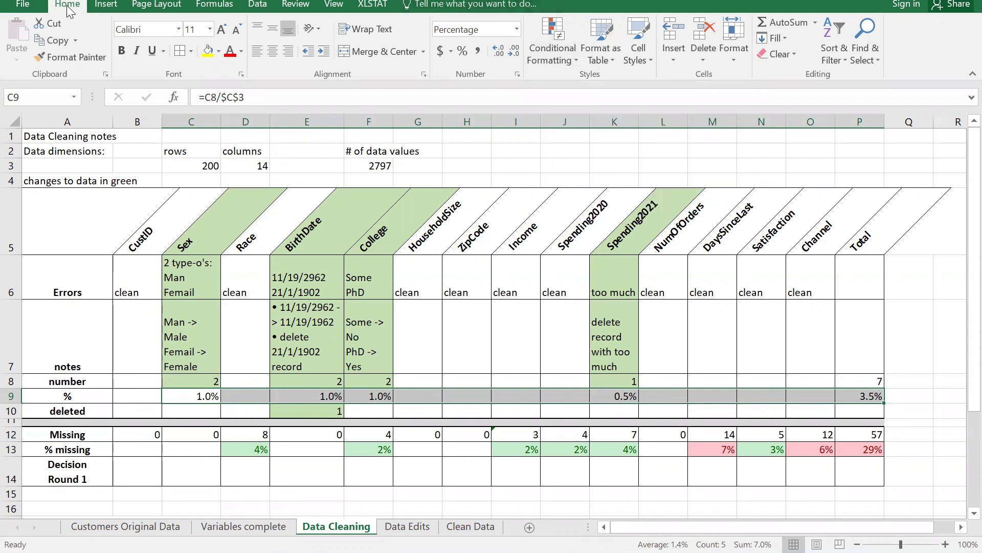
click(548, 56)
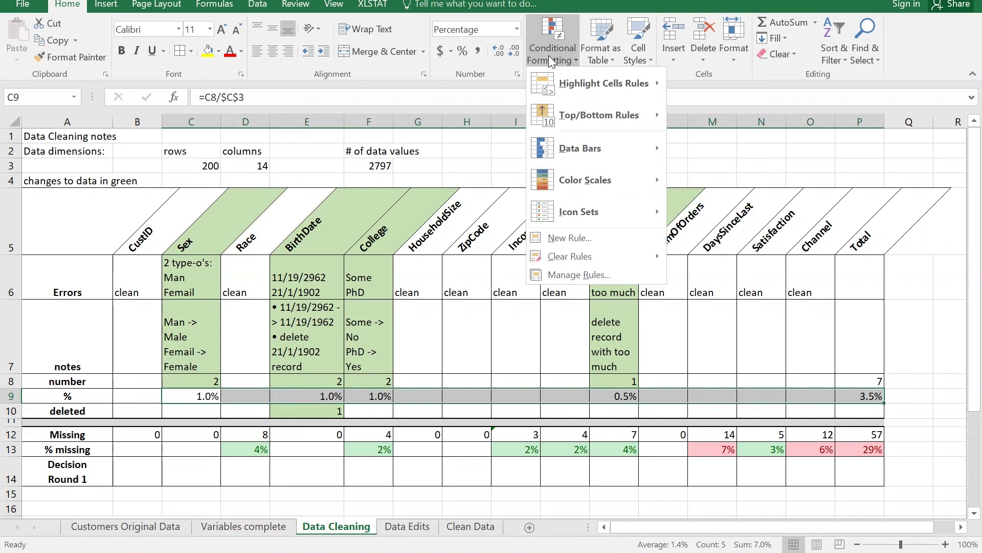
mouse_move(586, 78)
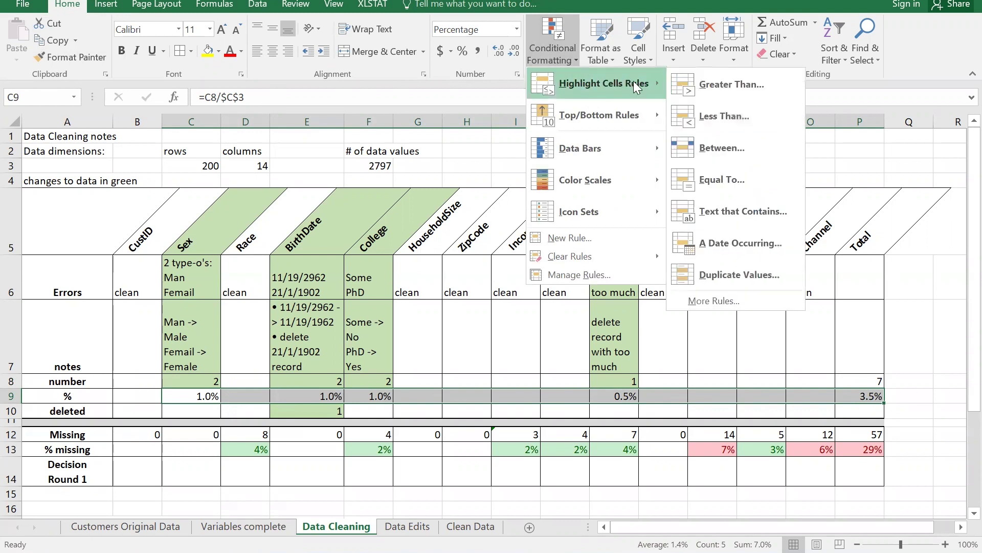
click(714, 84)
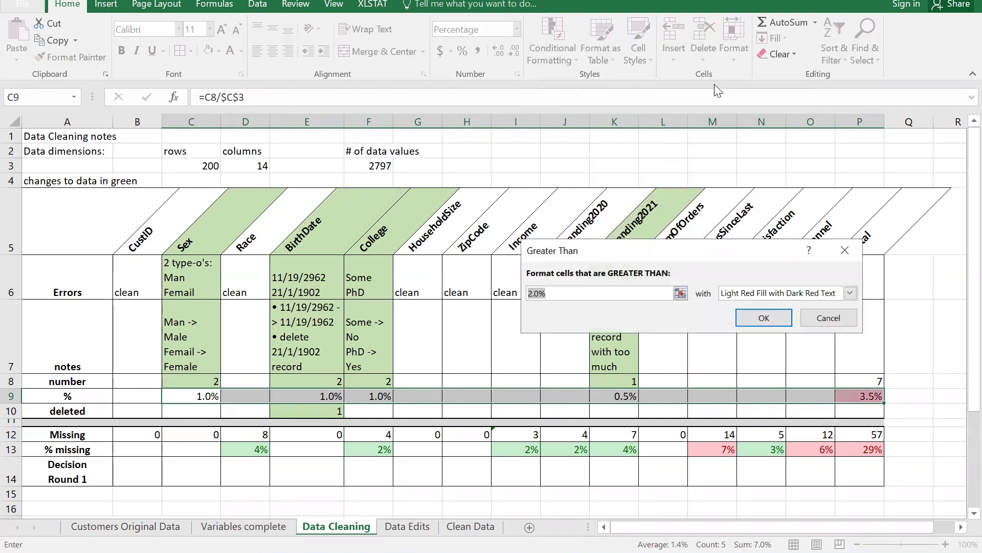
text(0.5)
key(BackSpace)
text(05)
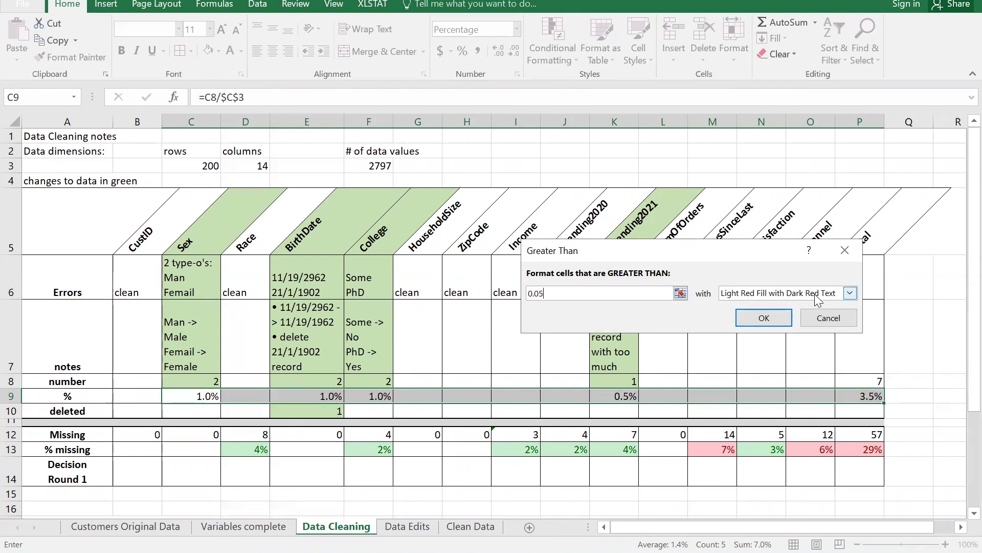
click(776, 318)
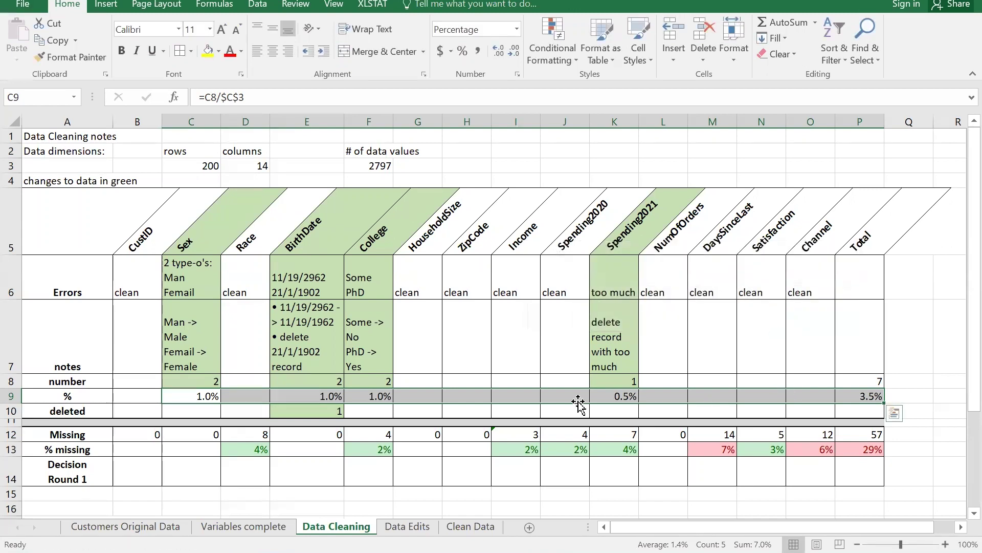
click(461, 399)
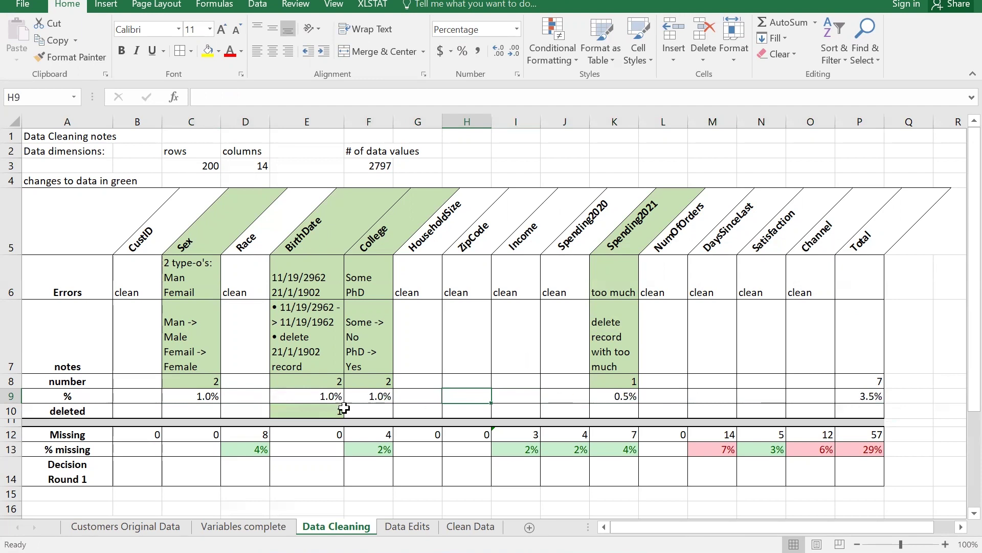
Add conditional formatting to C9:P9 that highlights values less than 0.05 with Green Fill with Dark Green Text
click(220, 394)
drag(221, 394, 847, 396)
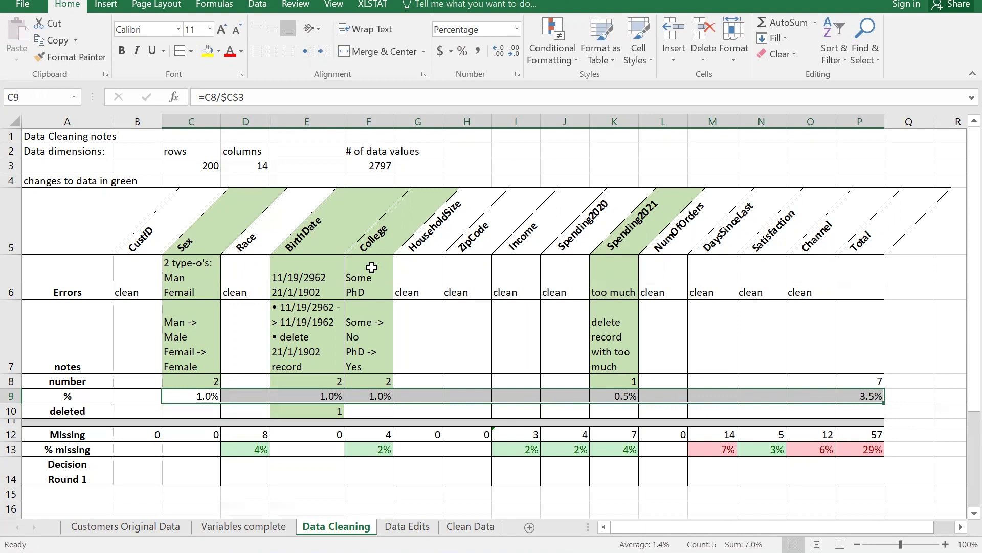
click(556, 54)
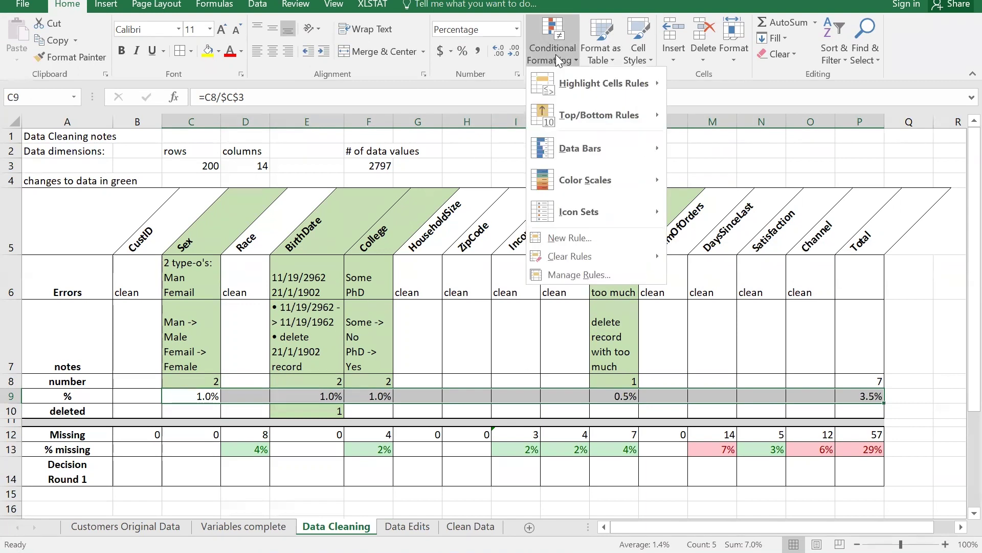
mouse_move(573, 87)
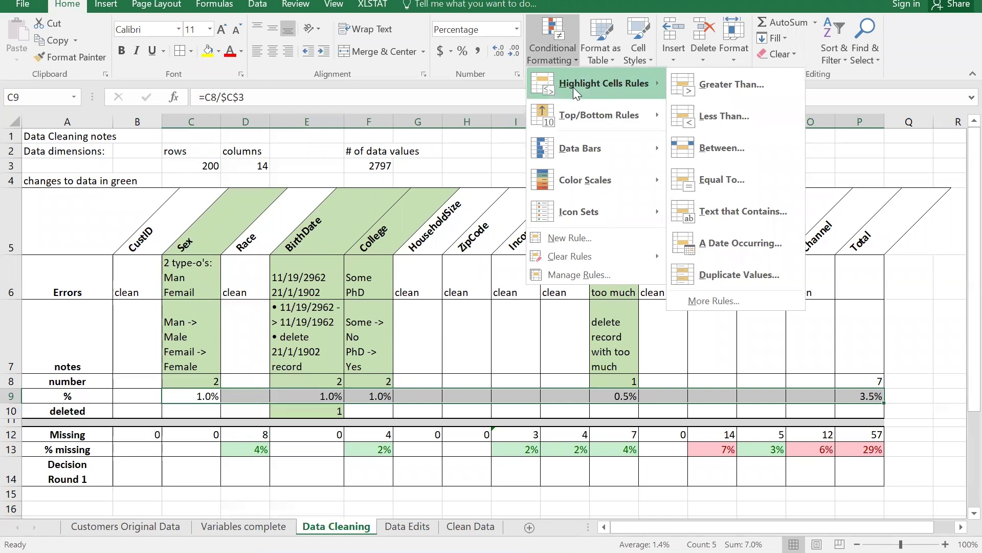
click(709, 119)
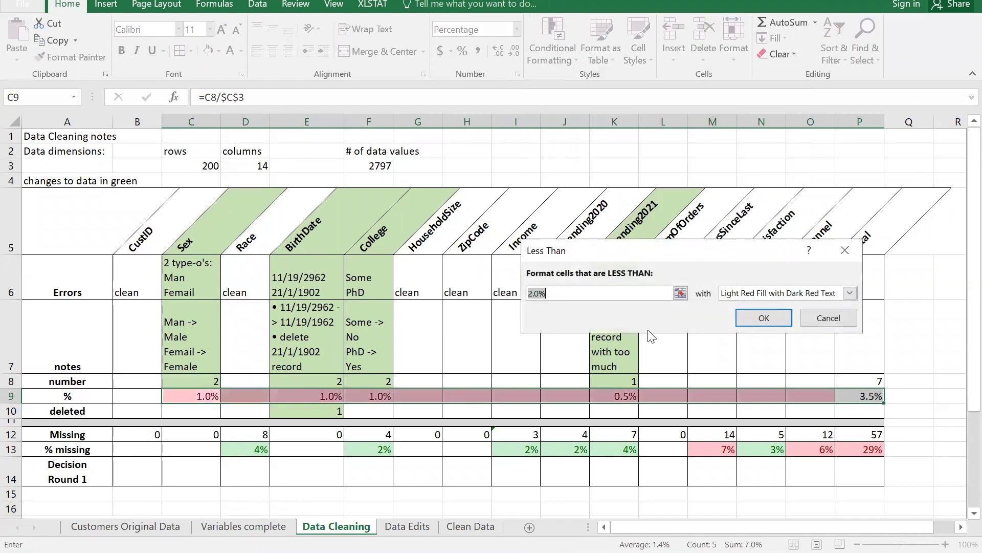
text(0.05)
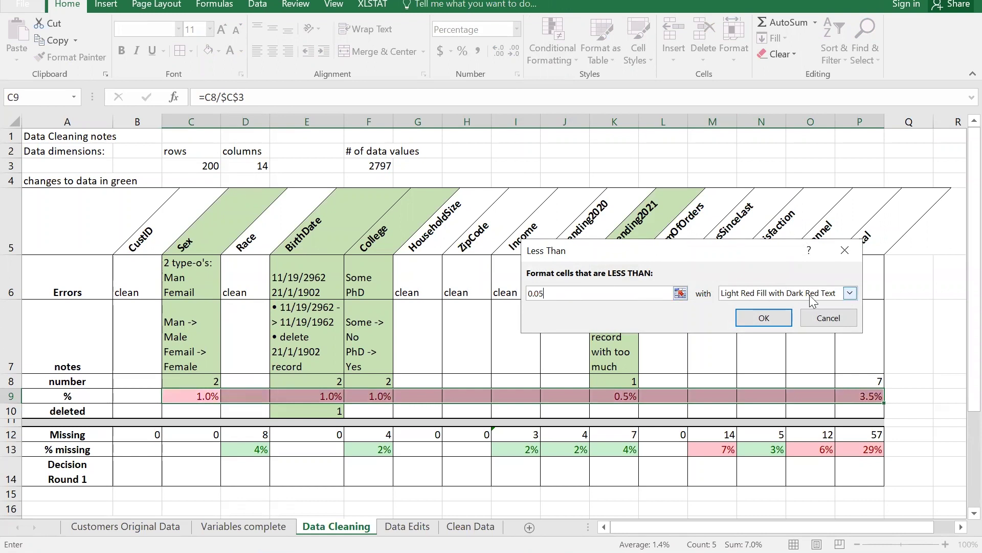
click(810, 295)
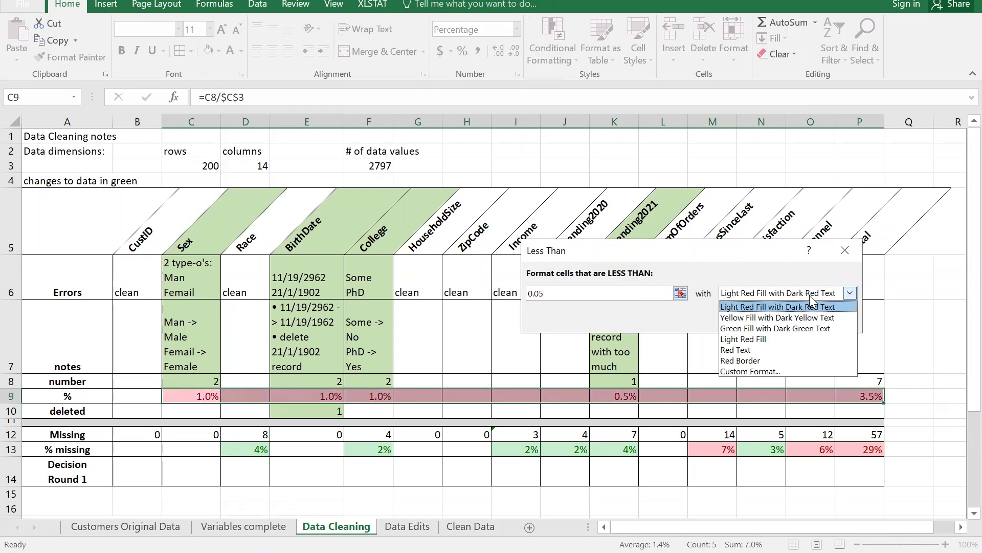
click(812, 329)
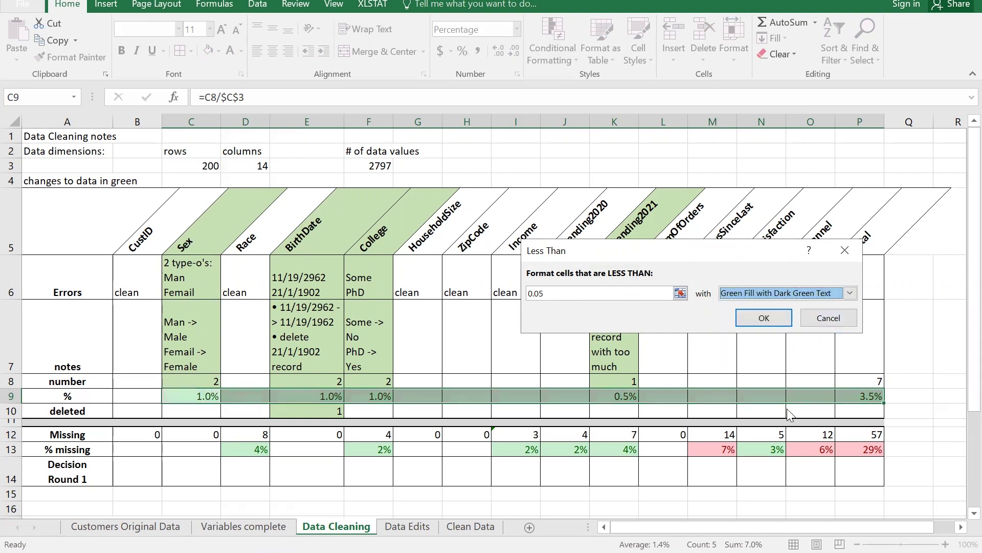
click(765, 317)
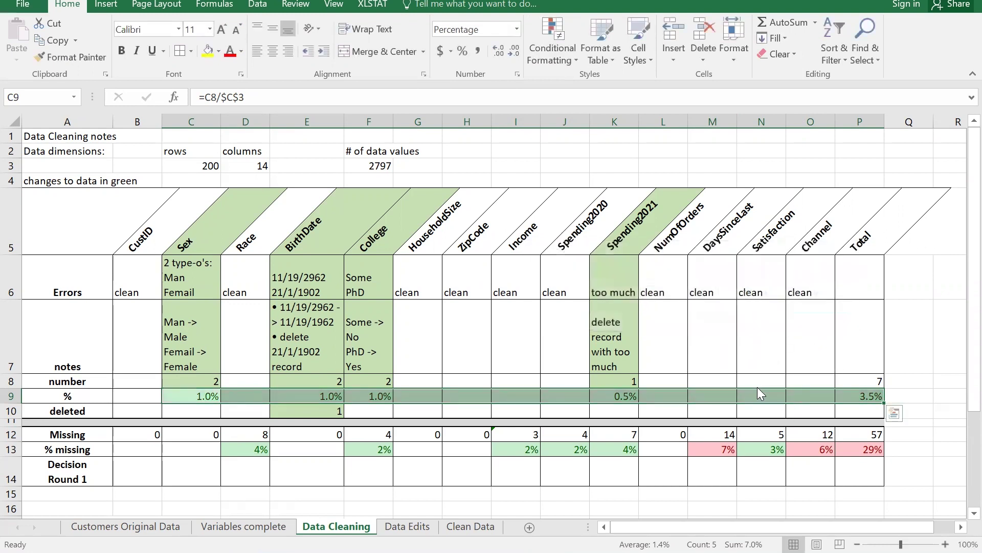
click(771, 409)
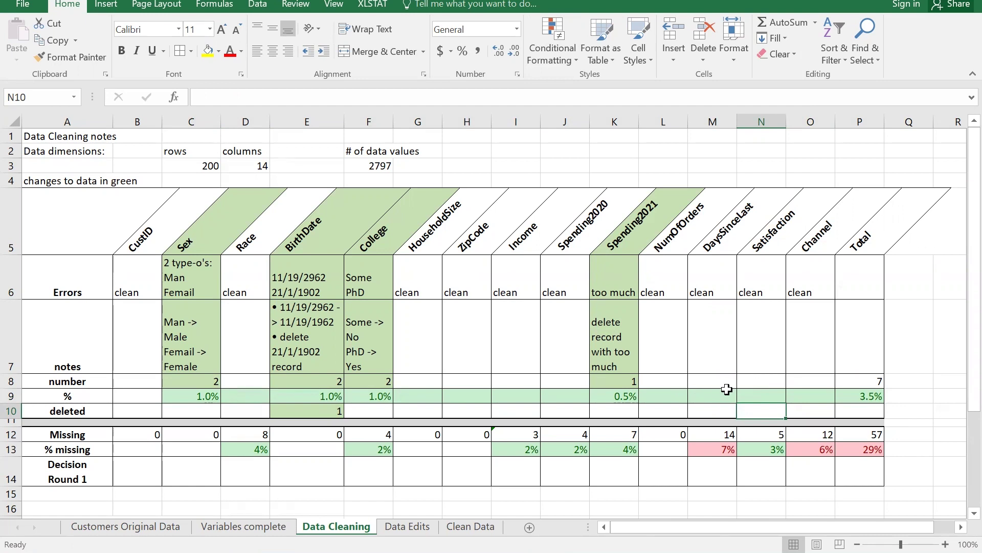
Examine the Missing and % missing rows, including the Race column's missing-count formula in D12 and the overall percentage in P13
click(179, 476)
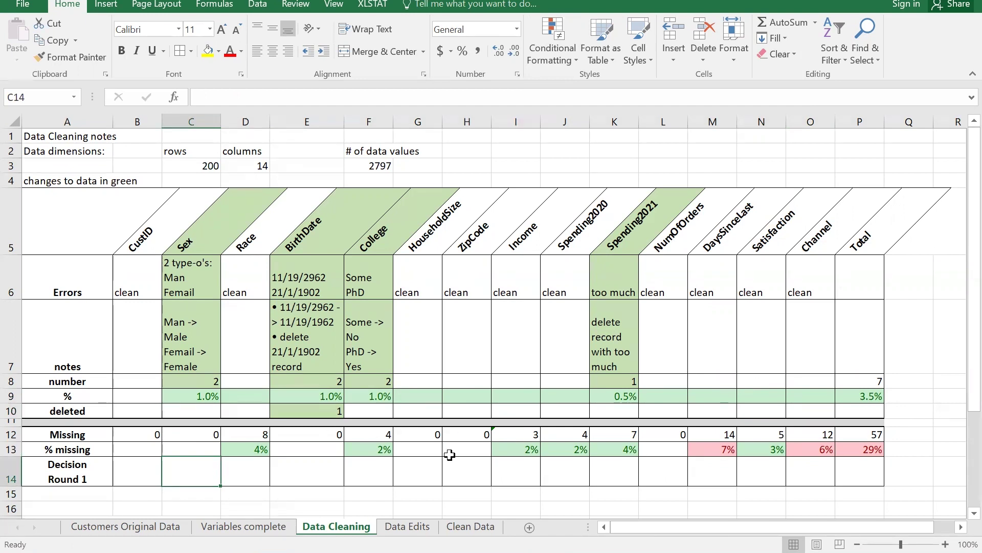
click(252, 438)
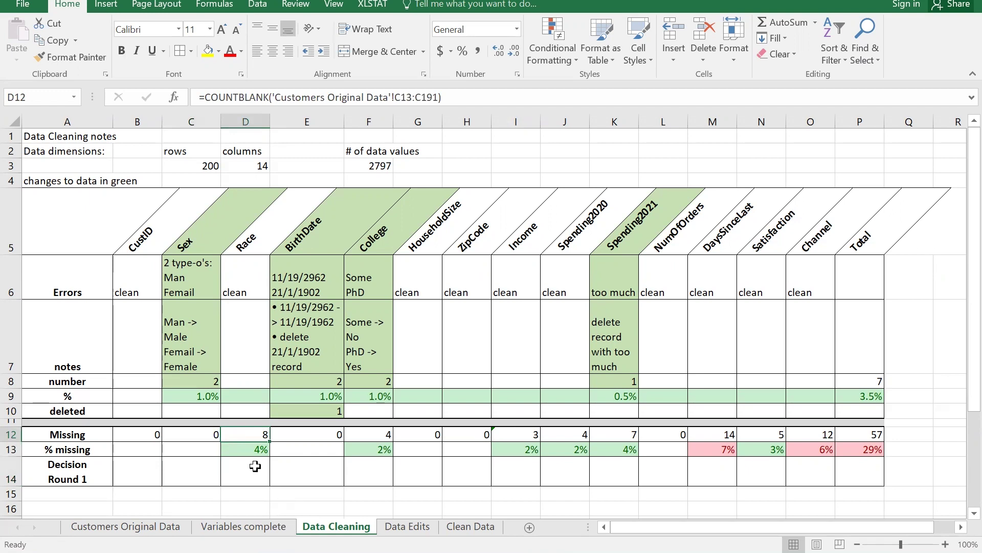
click(466, 96)
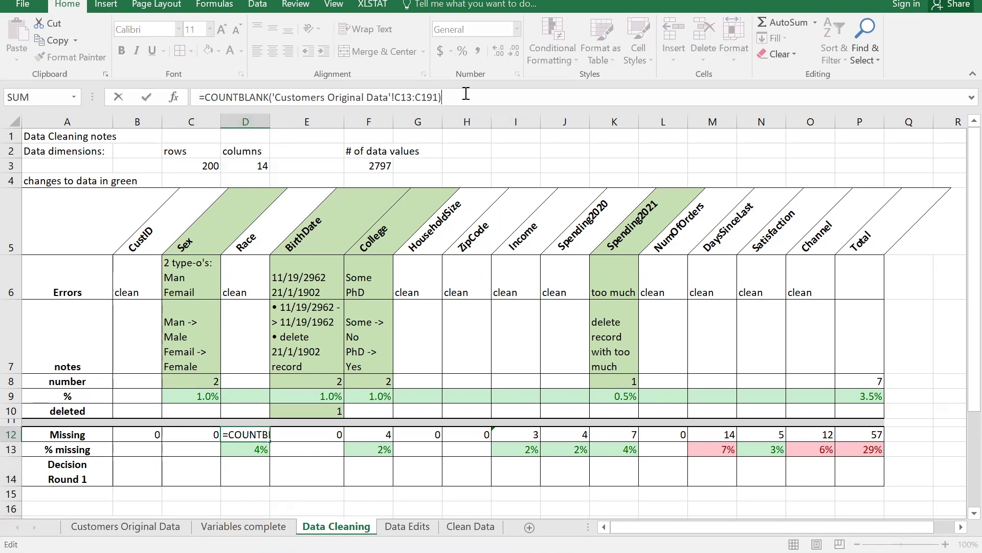
click(294, 465)
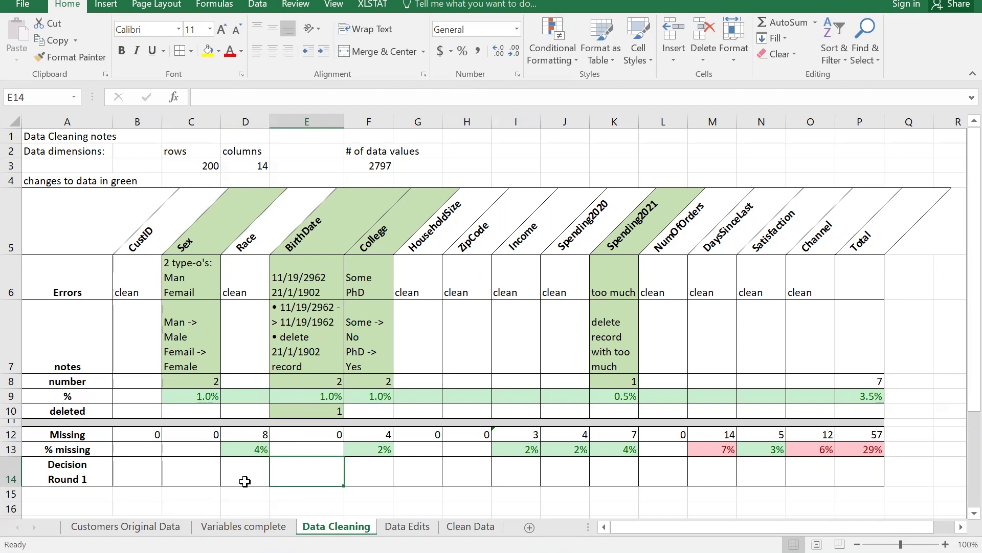
scroll(246, 459, down, 1)
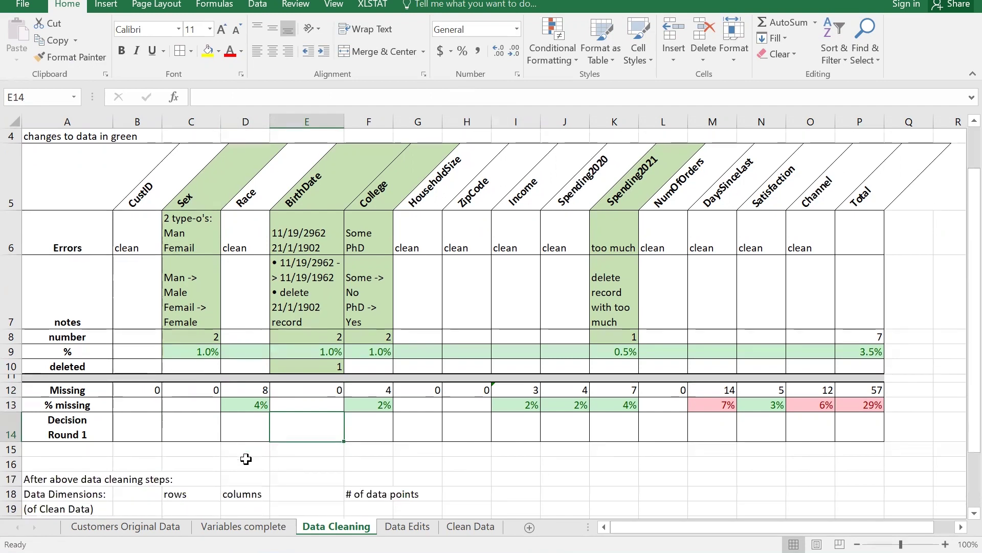
scroll(246, 459, down, 1)
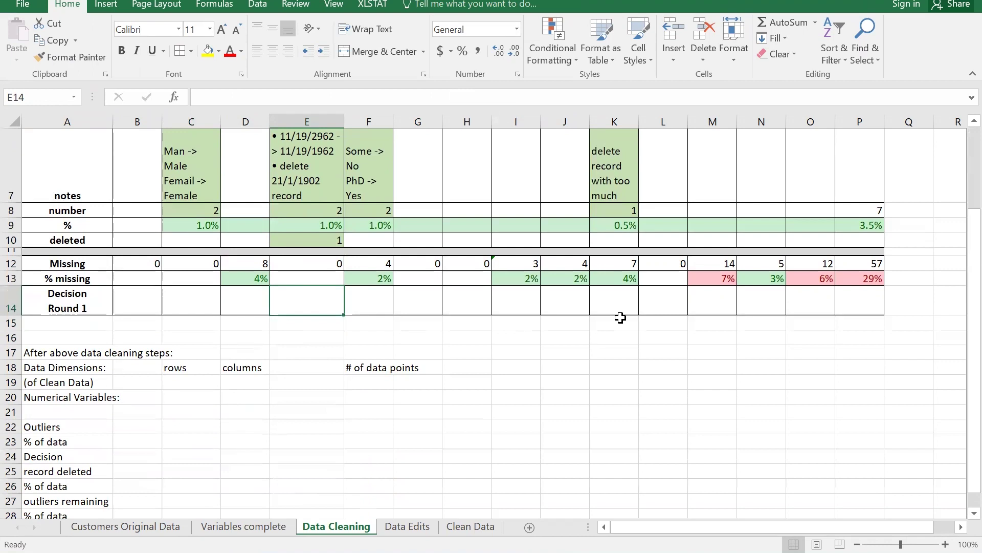
scroll(654, 355, up, 1)
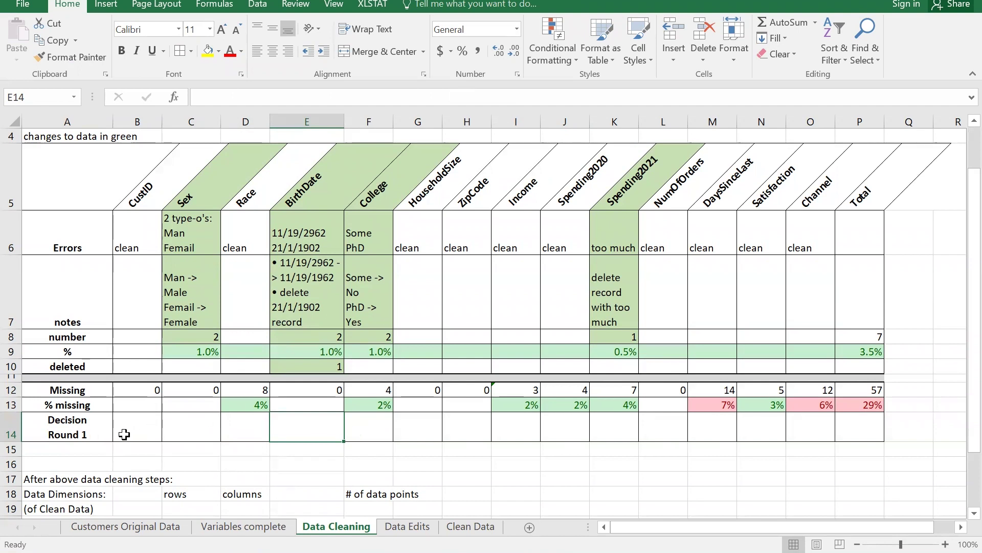
click(853, 406)
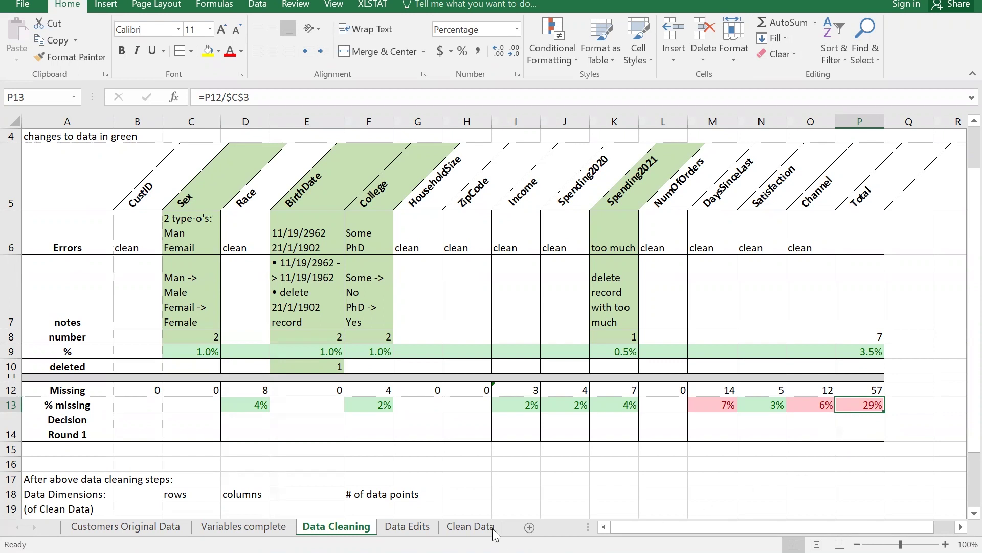
Switch to Google Drive in Chrome, open the Task 1, part 1 Class Project Analysis Plan beside the workbook and find its missing values rules
key(alt+Tab)
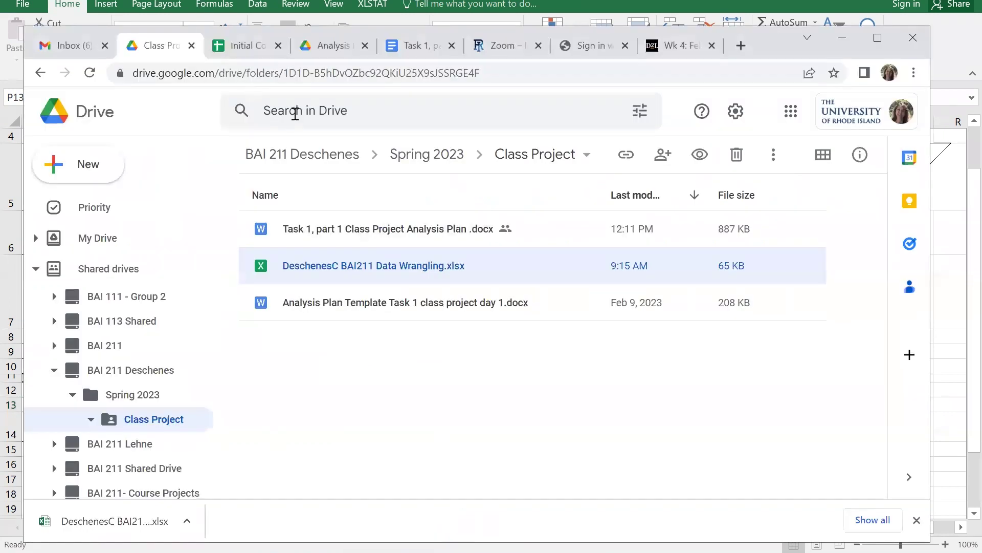
double_click(339, 230)
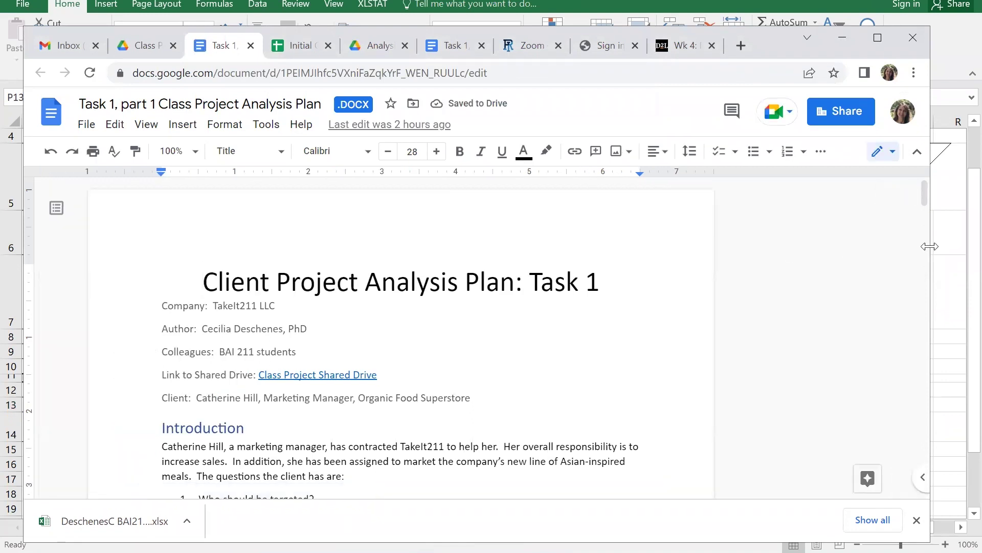
drag(930, 246, 689, 259)
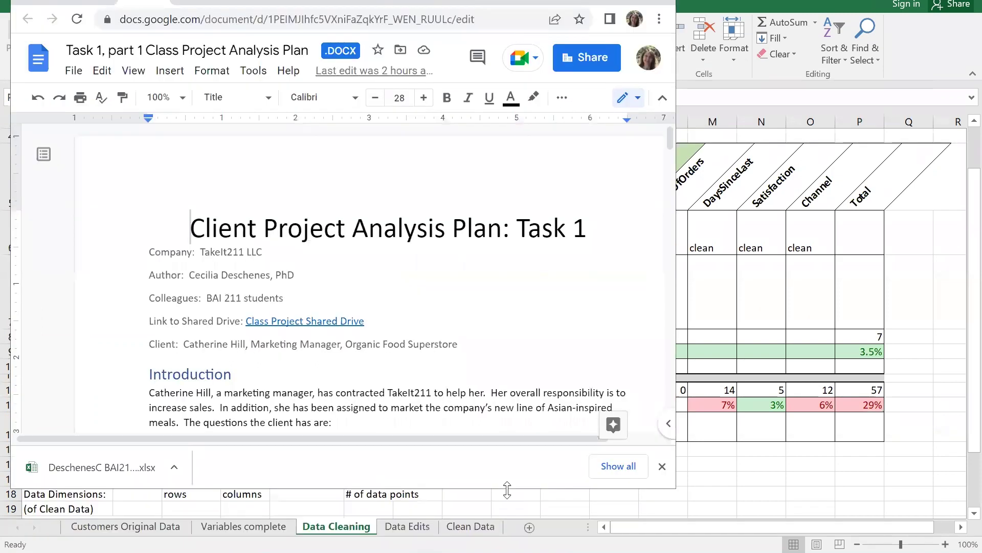
drag(507, 490, 507, 521)
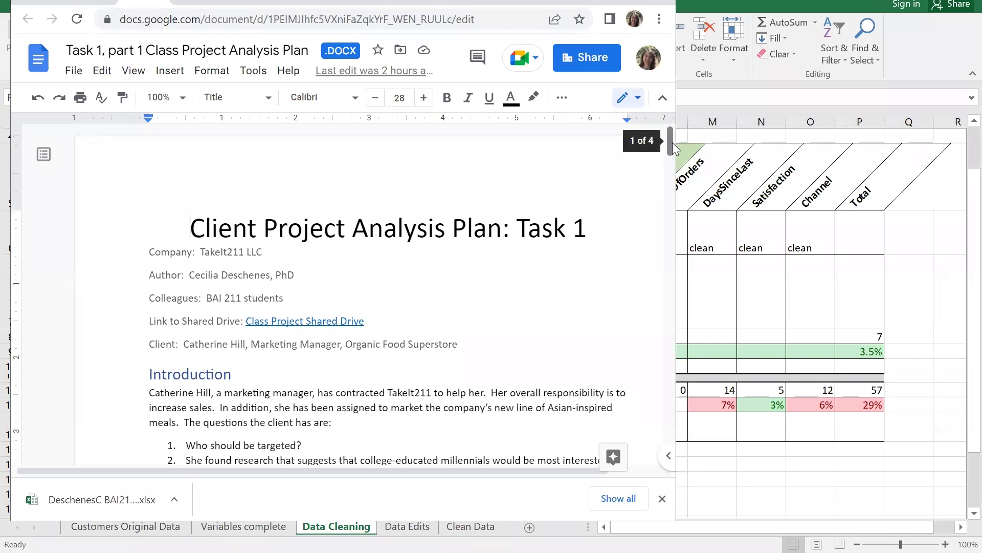
scroll(669, 145, down, 1)
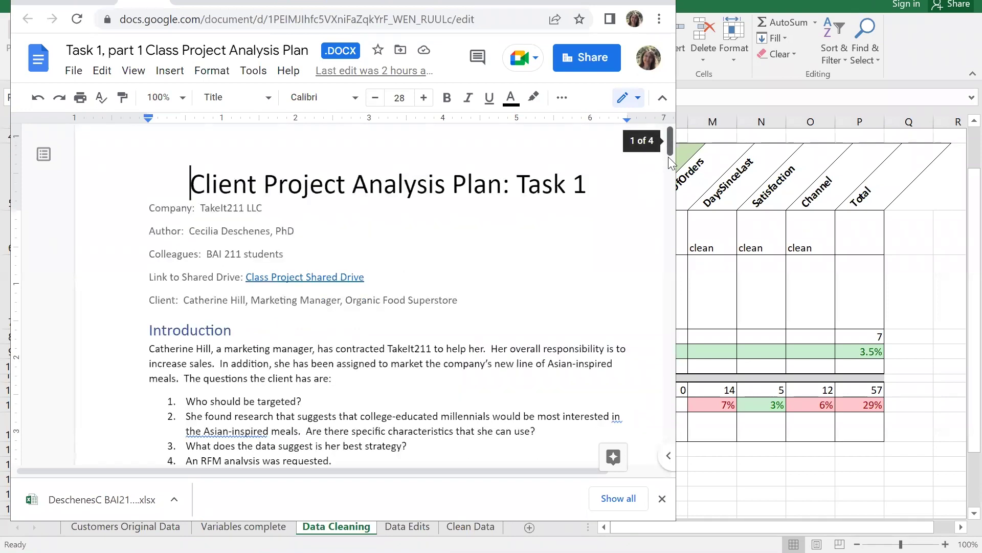
drag(670, 144, 647, 298)
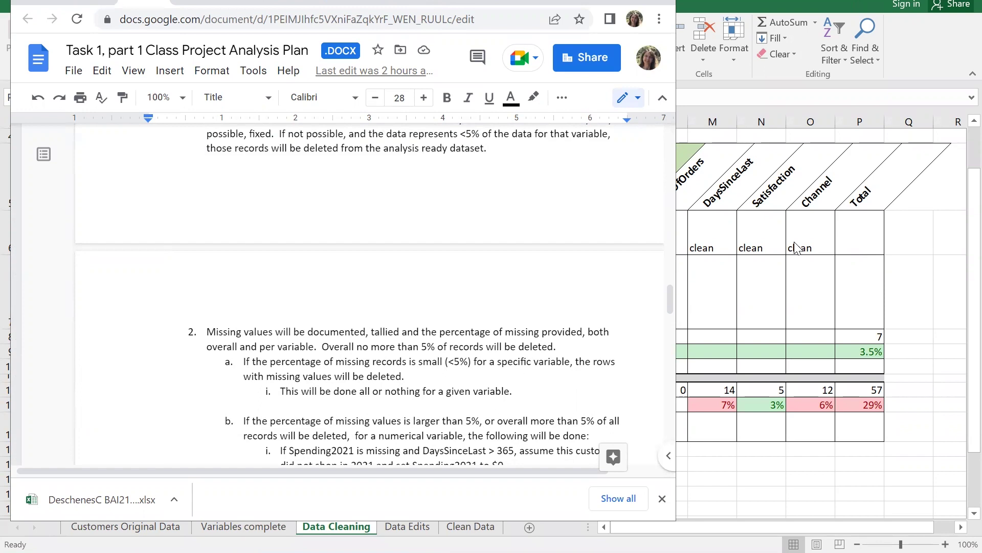
Switch back to the Excel workbook and review the missing counts in B12:O12 and the Race column's % missing in D13
key(alt+Tab)
key(Tab)
key(Tab)
key(Tab)
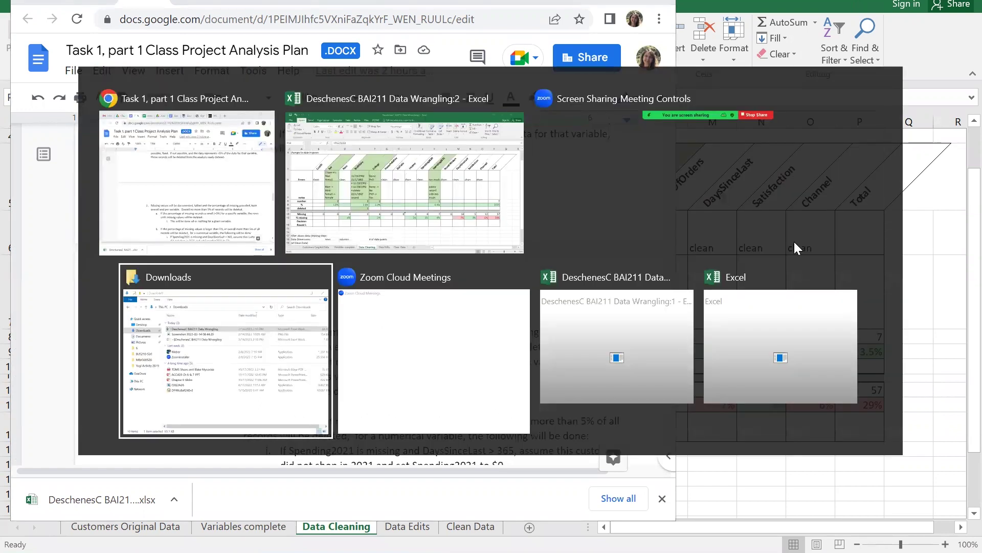
key(Tab)
key(Tab)
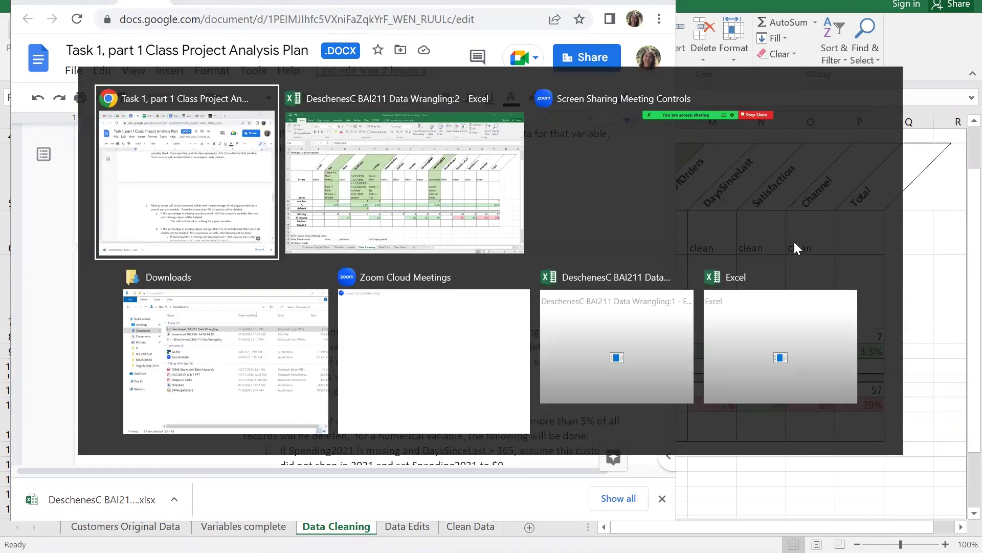
key(Tab)
key(Tab)
key(Tab)
key(Tab)
key(Tab)
key(Tab)
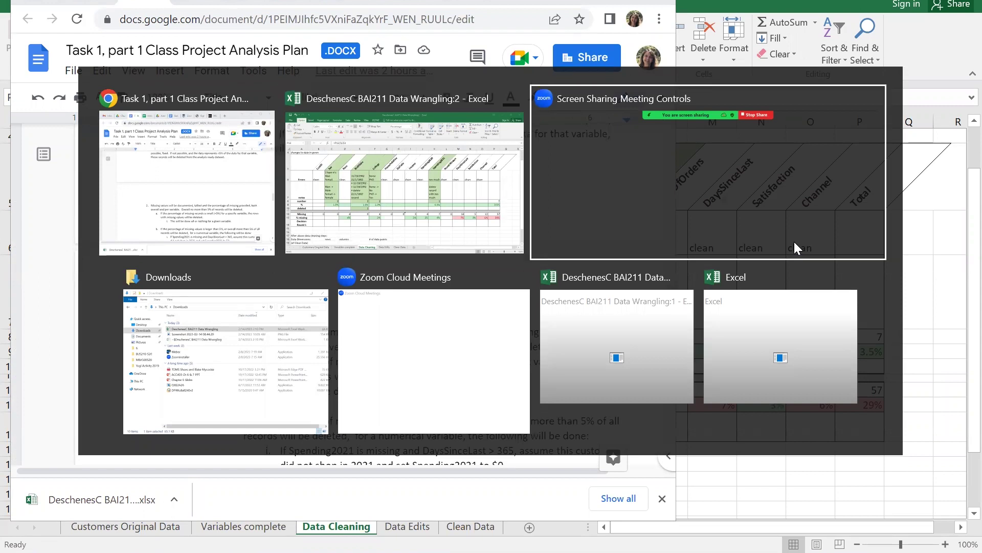
key(Tab)
key(Tab)
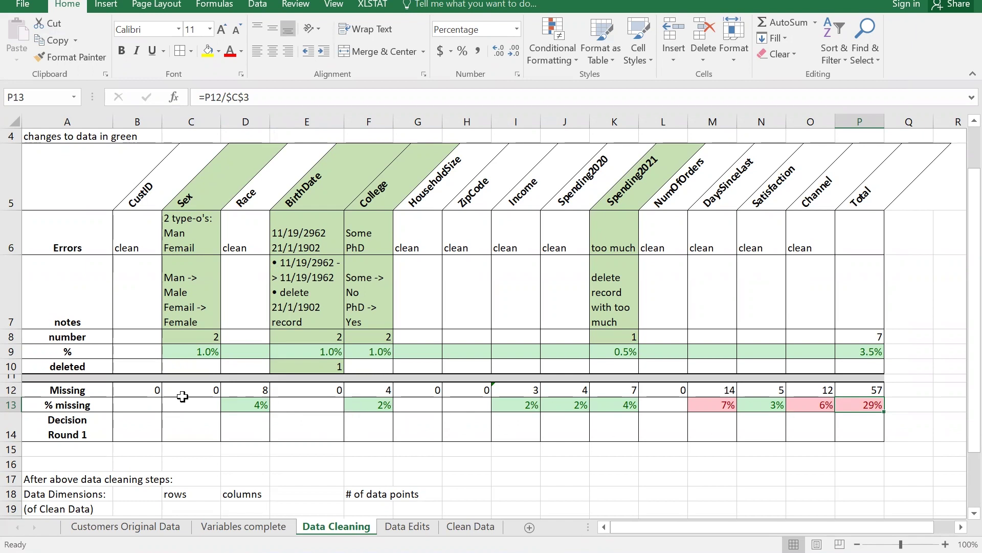
click(155, 389)
drag(205, 388, 788, 388)
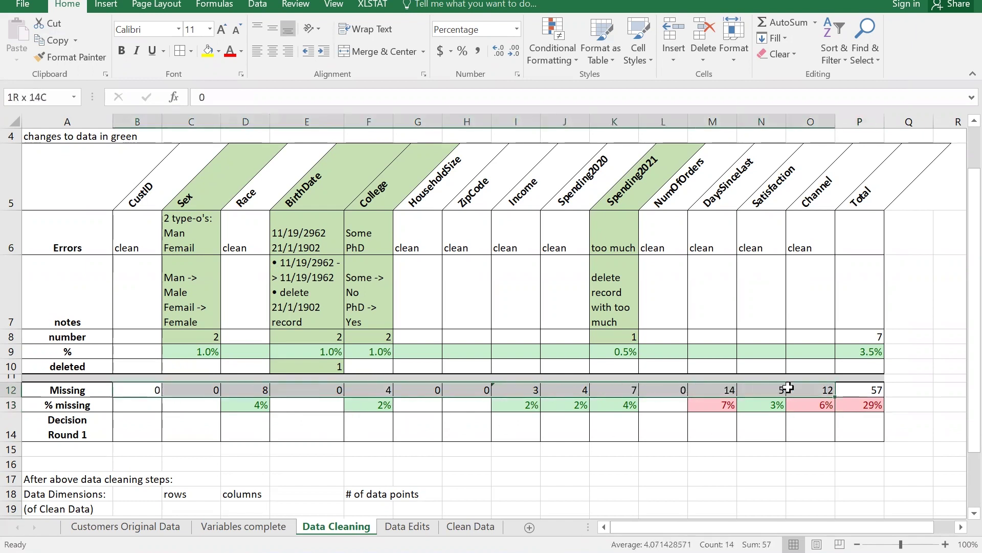
click(457, 426)
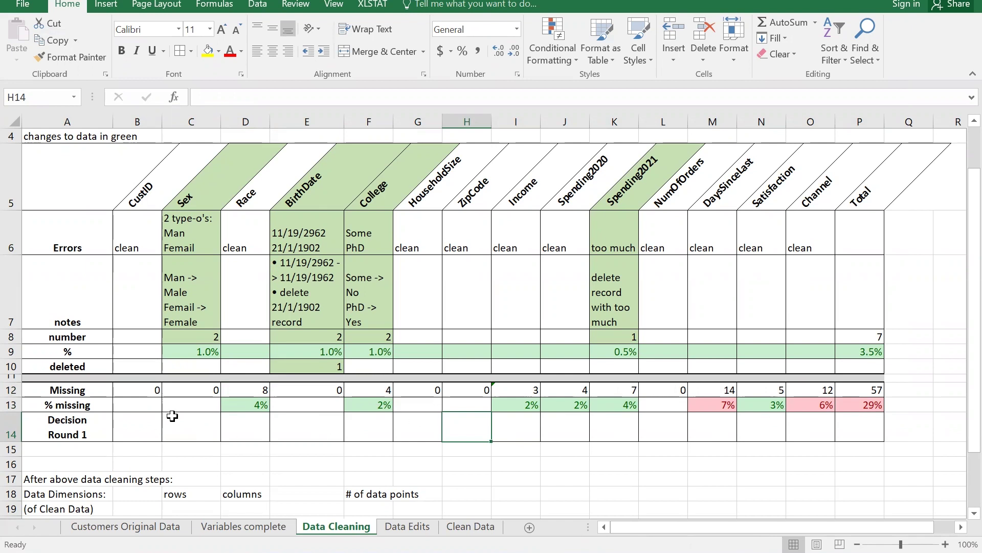
click(245, 410)
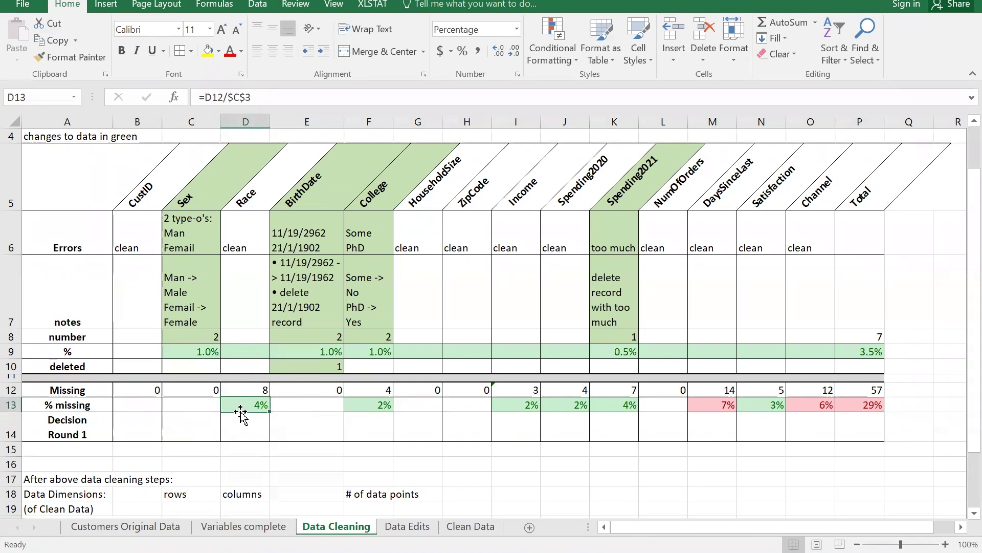
Switch to the analysis plan in Chrome and select the sentence "Overall no more than 5% of records will be deleted."
scroll(241, 412, up, 1)
key(alt+Tab)
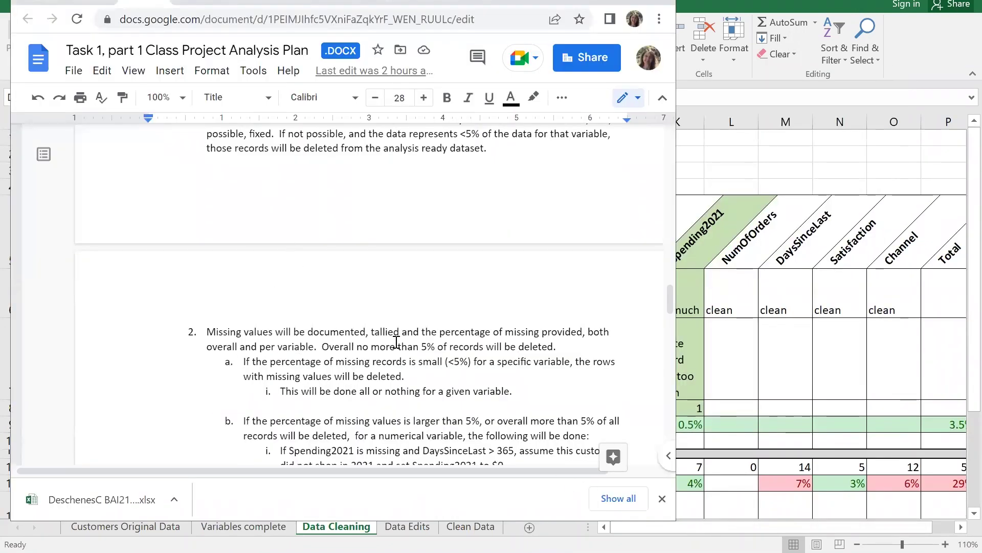
drag(322, 347, 564, 361)
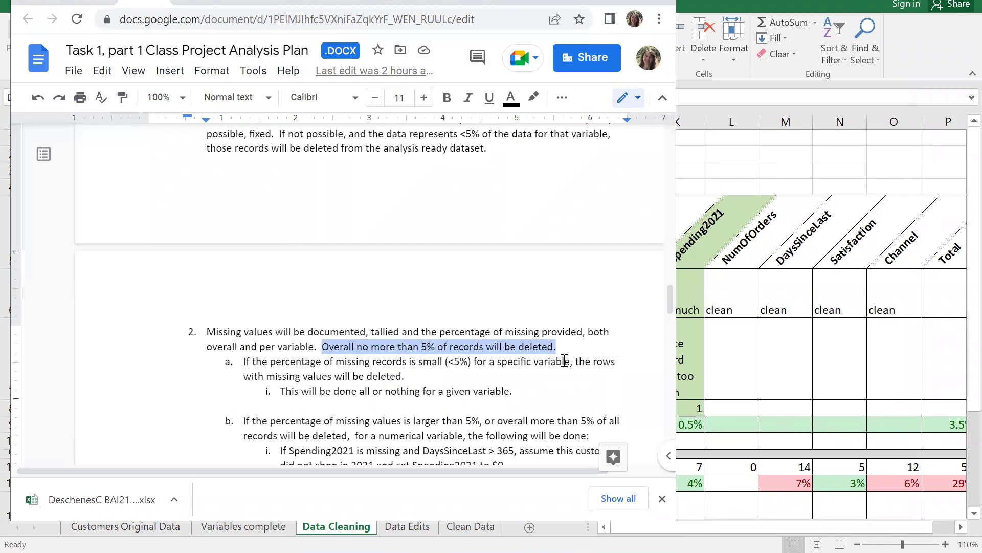
Return to the Data Cleaning sheet in Excel and check the Total column's % missing in P13 against the plan
key(alt+Tab)
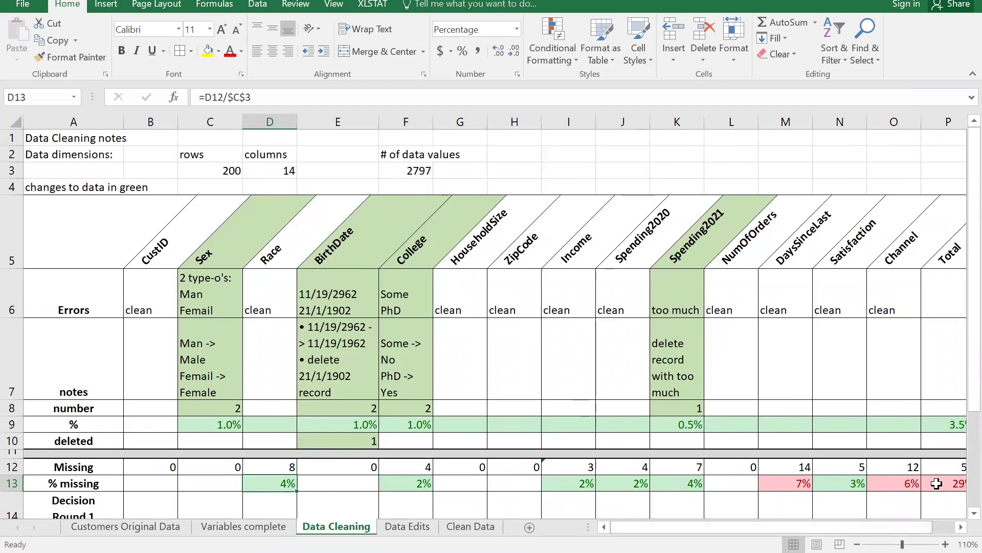
click(936, 484)
click(961, 527)
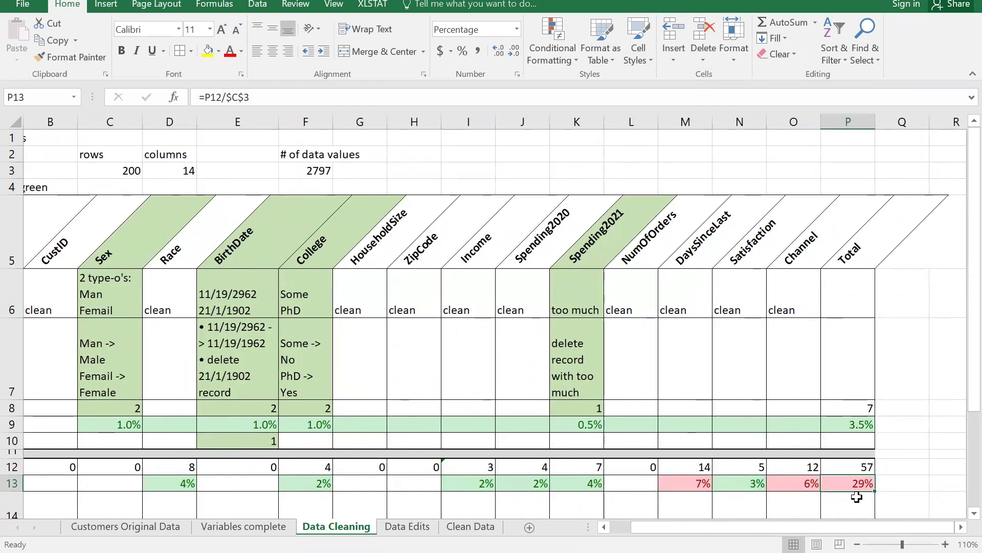
drag(834, 541, 750, 532)
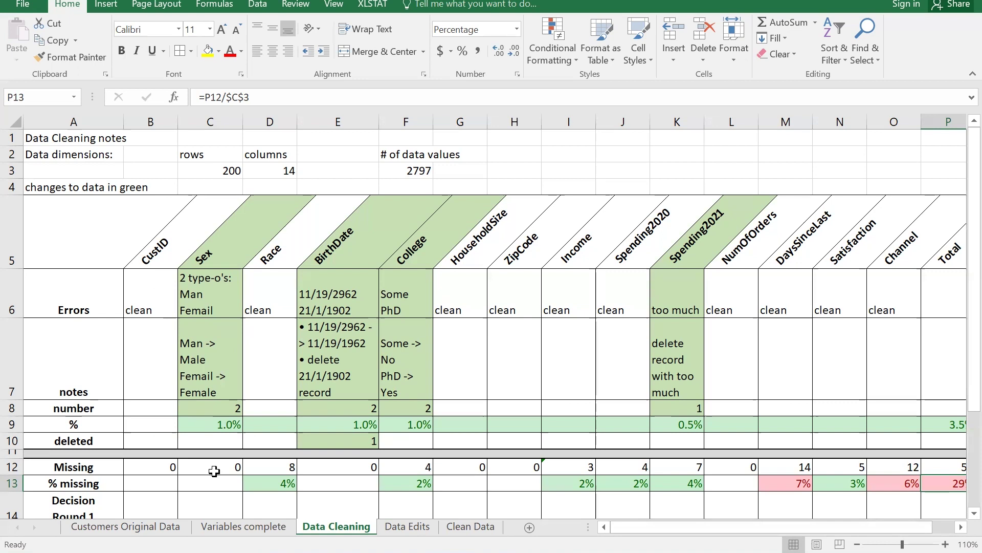
Freeze panes at B6 on the Data Cleaning sheet so the row 5 variable headers and column A labels stay in view
scroll(218, 392, down, 1)
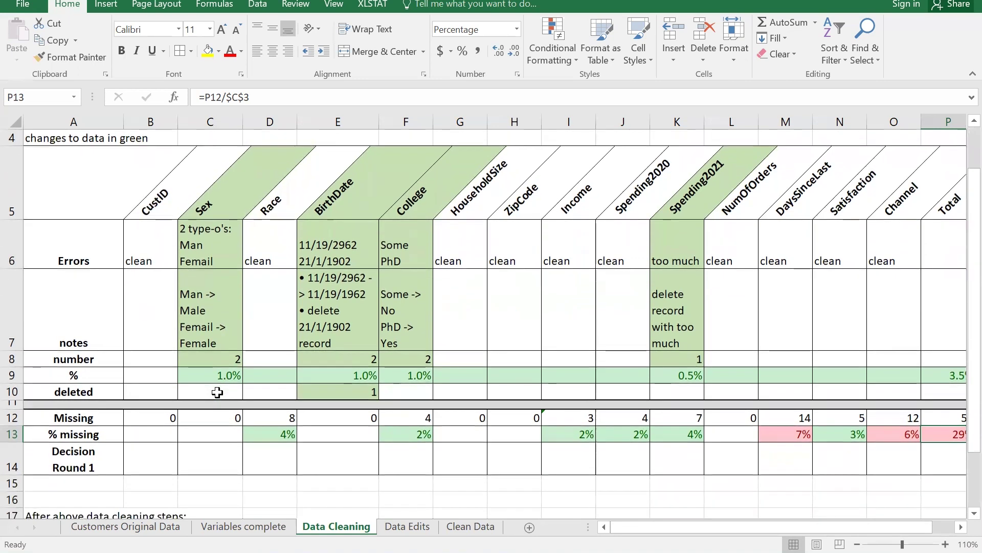
scroll(218, 392, down, 1)
scroll(217, 391, up, 1)
scroll(217, 391, up, 1)
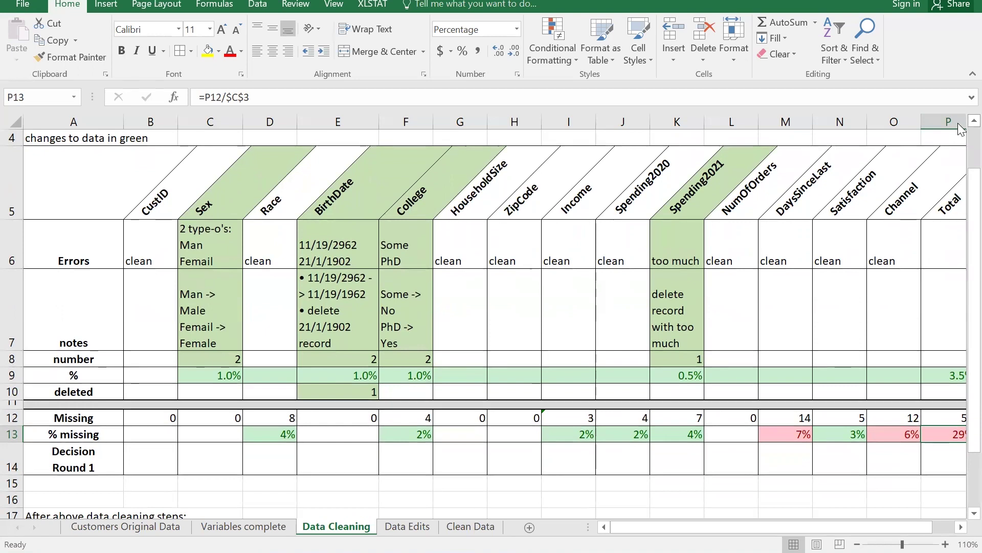
scroll(960, 131, up, 1)
scroll(960, 509, down, 2)
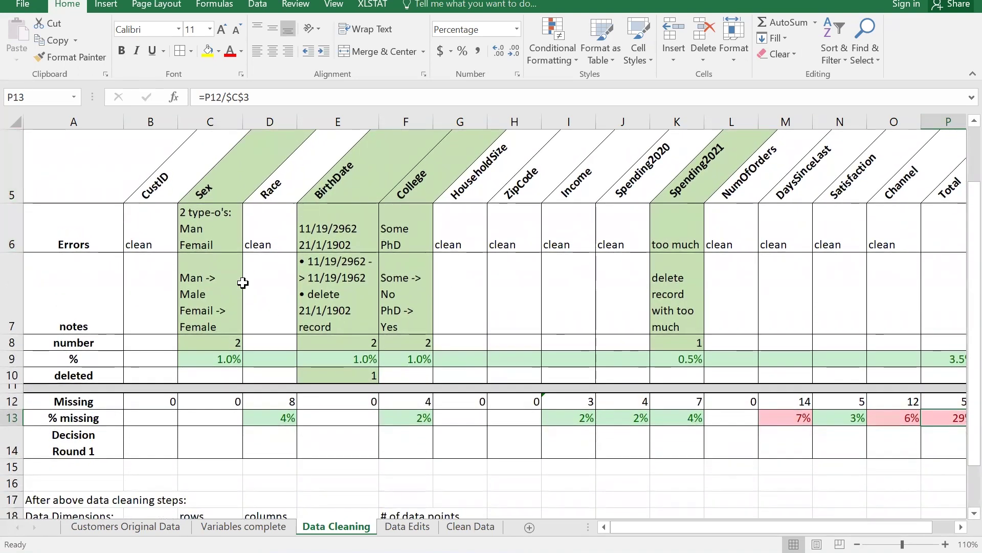
click(141, 223)
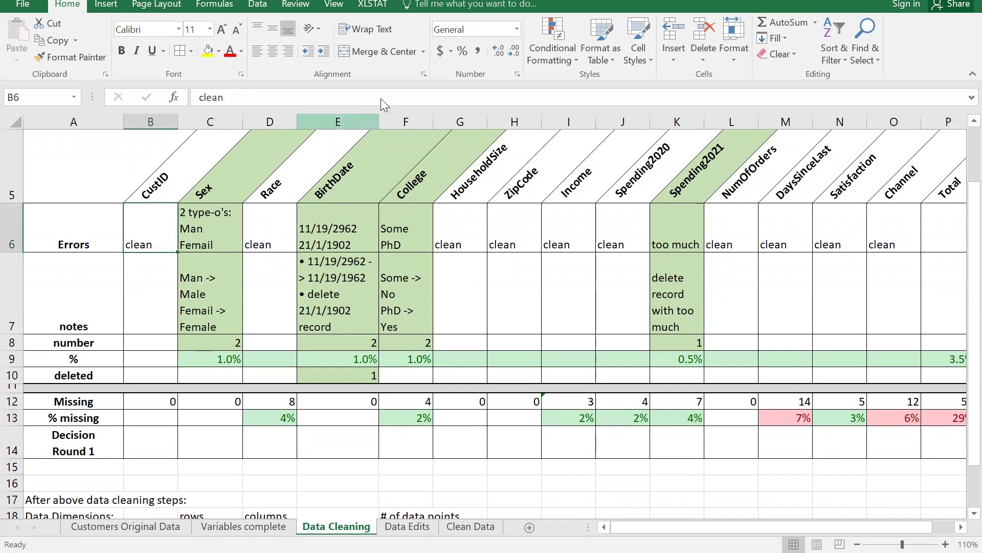
click(338, 5)
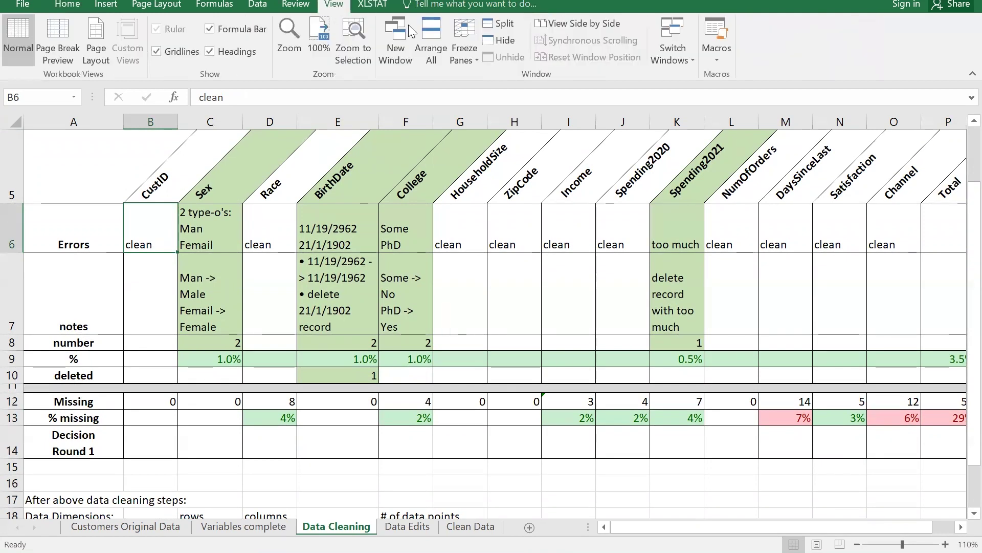
click(470, 50)
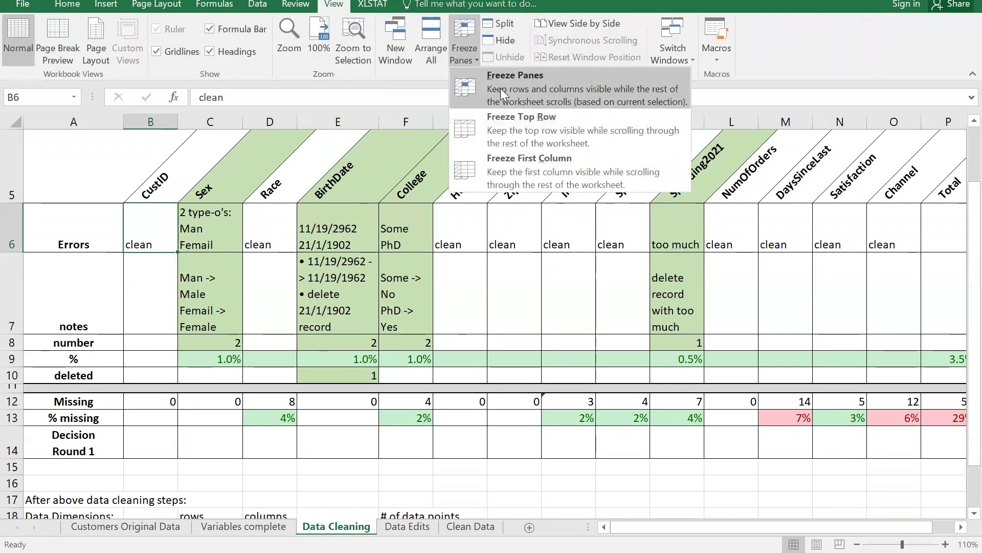
click(501, 95)
scroll(336, 328, down, 2)
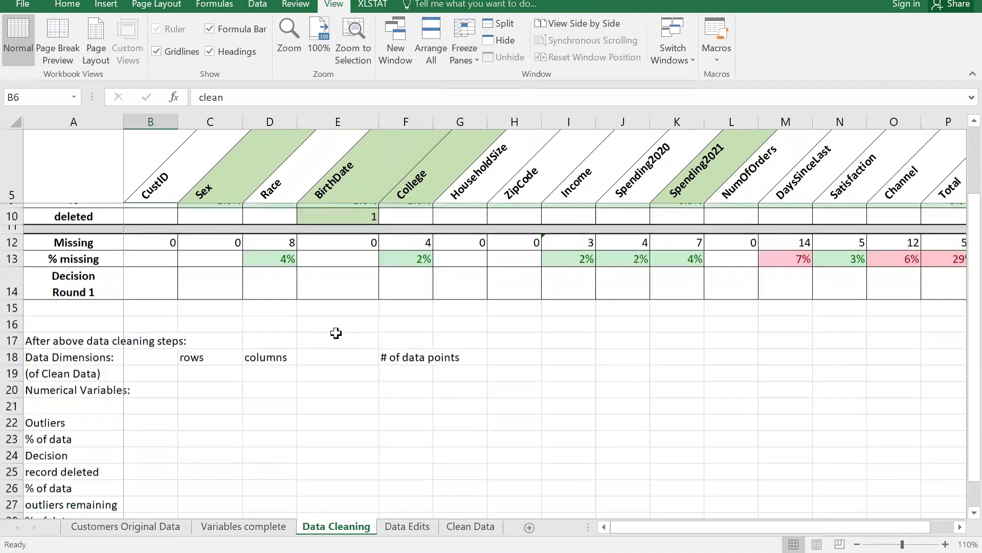
scroll(274, 276, up, 2)
scroll(274, 276, down, 1)
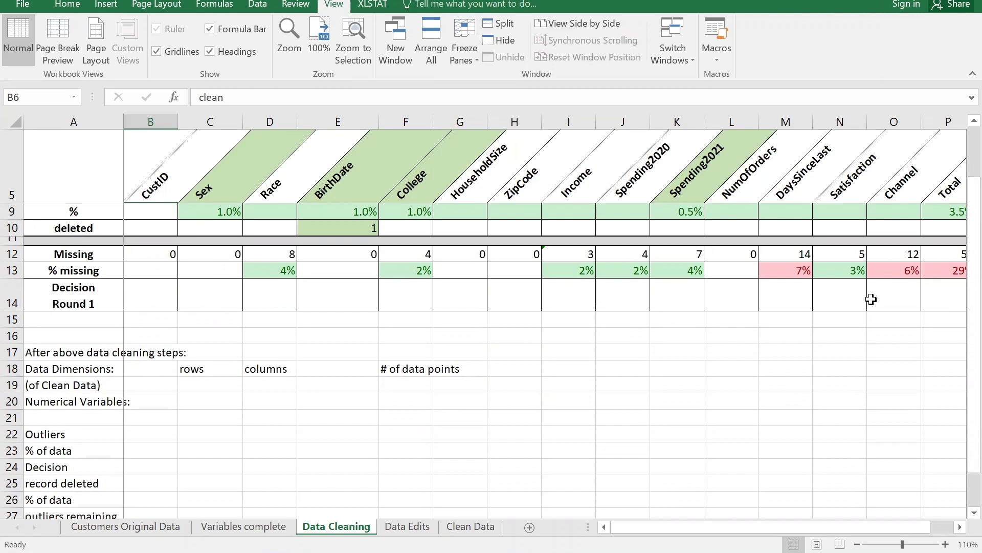
Switch to the analysis plan in Chrome and read the missing values rules 2a through 2d on deletion, imputation and imputation order
key(alt)
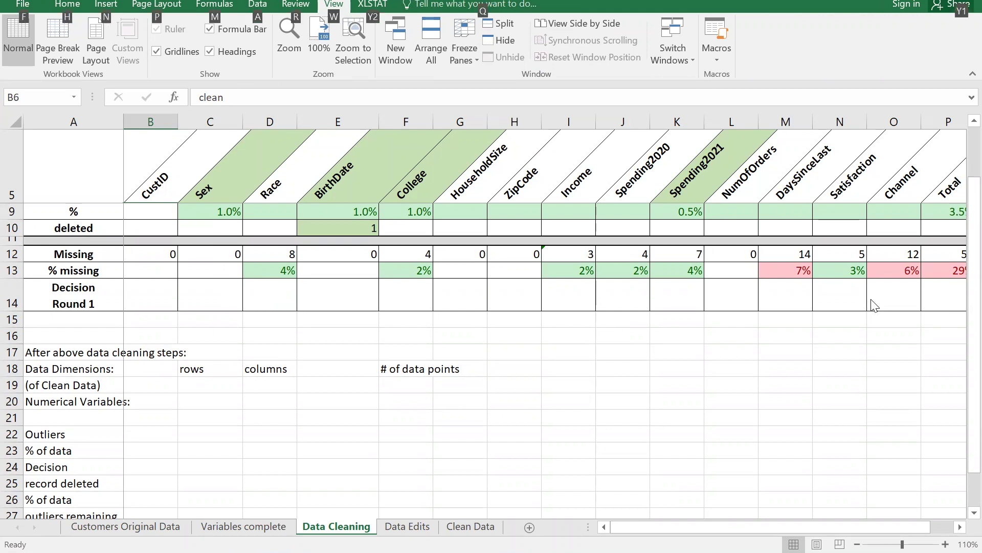
key(alt+Tab)
click(576, 340)
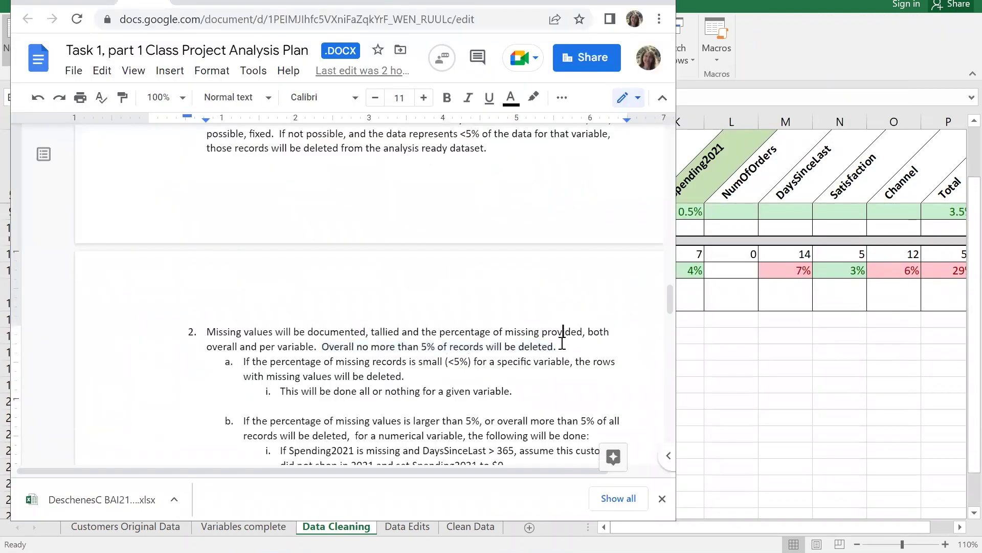
scroll(554, 357, down, 1)
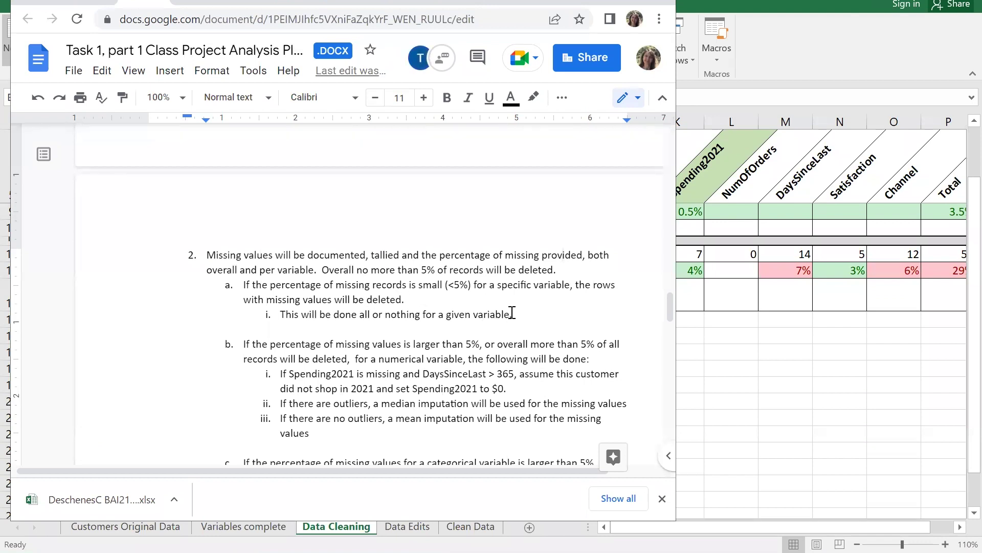
drag(320, 269, 559, 270)
click(555, 298)
scroll(555, 297, down, 3)
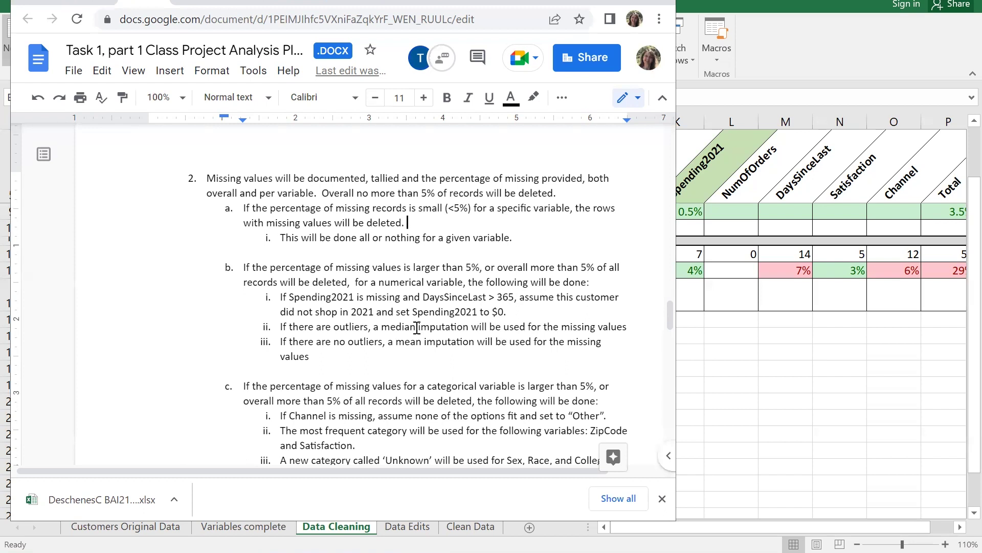
scroll(444, 332, down, 1)
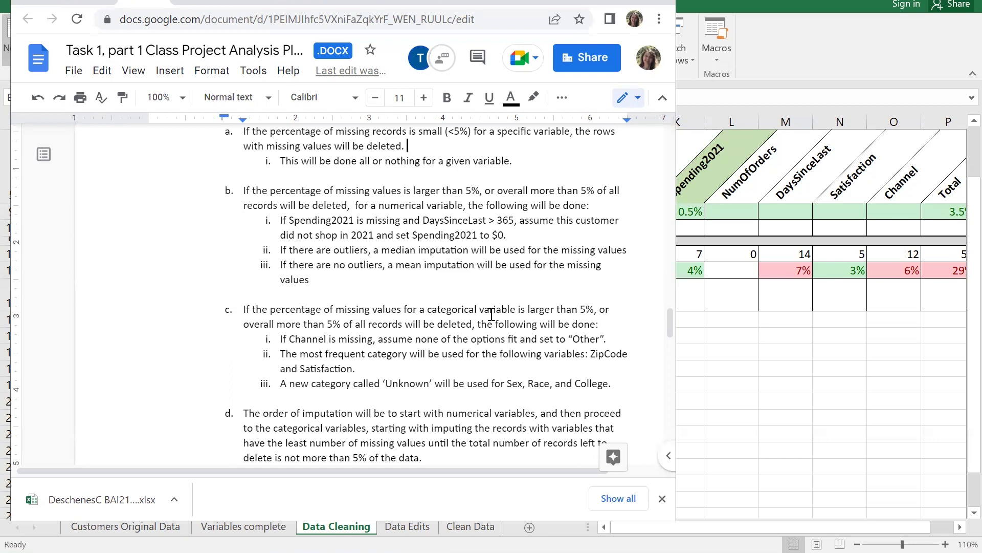
scroll(485, 343, down, 2)
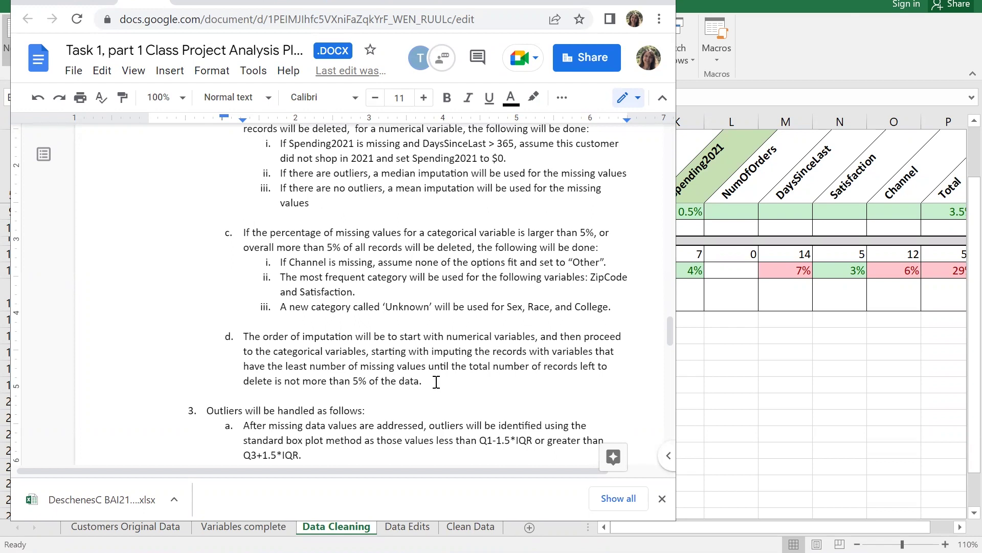
Return to the Excel workbook and filter the Variables complete sheet's Categorical/Numerical column to show only numerical variables
click(721, 368)
drag(700, 526, 700, 526)
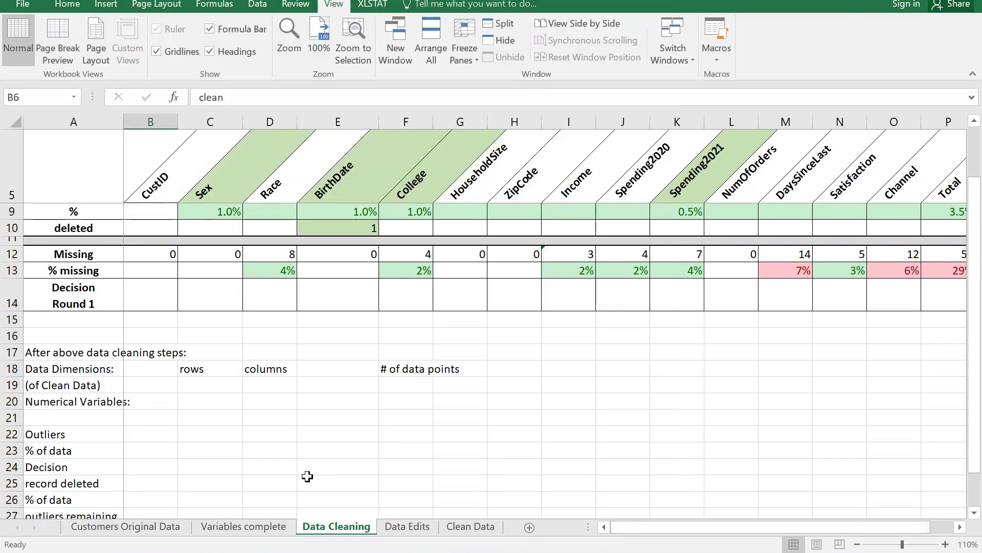
click(243, 527)
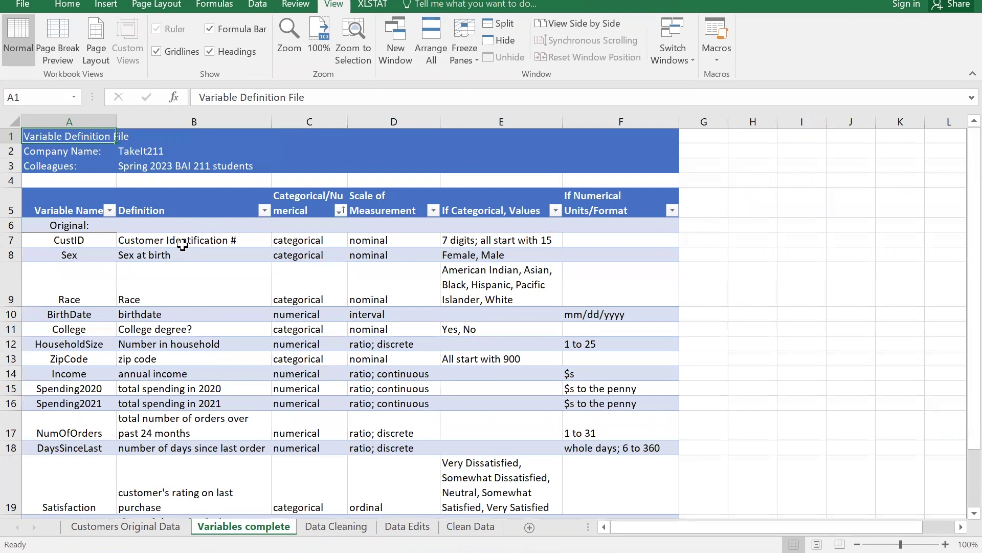
click(340, 211)
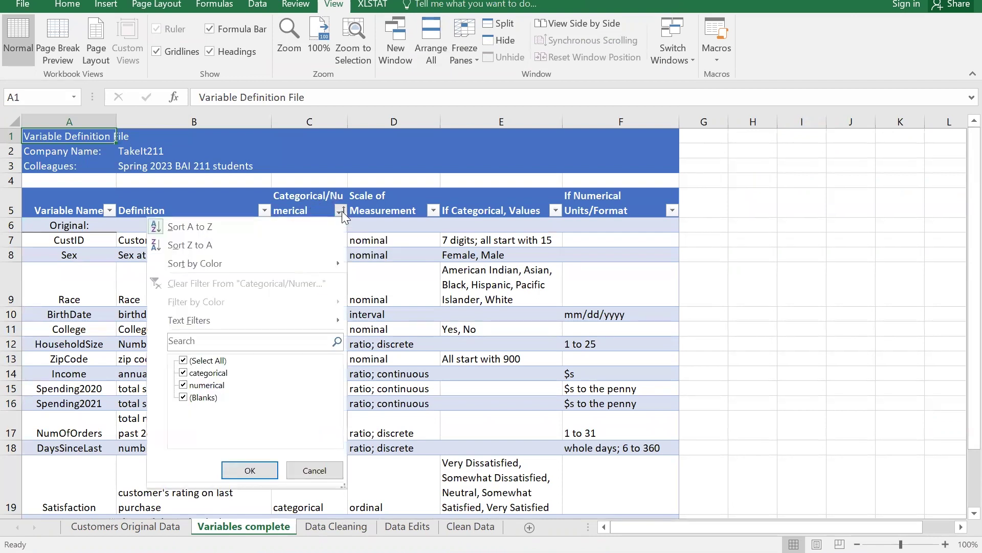
click(183, 361)
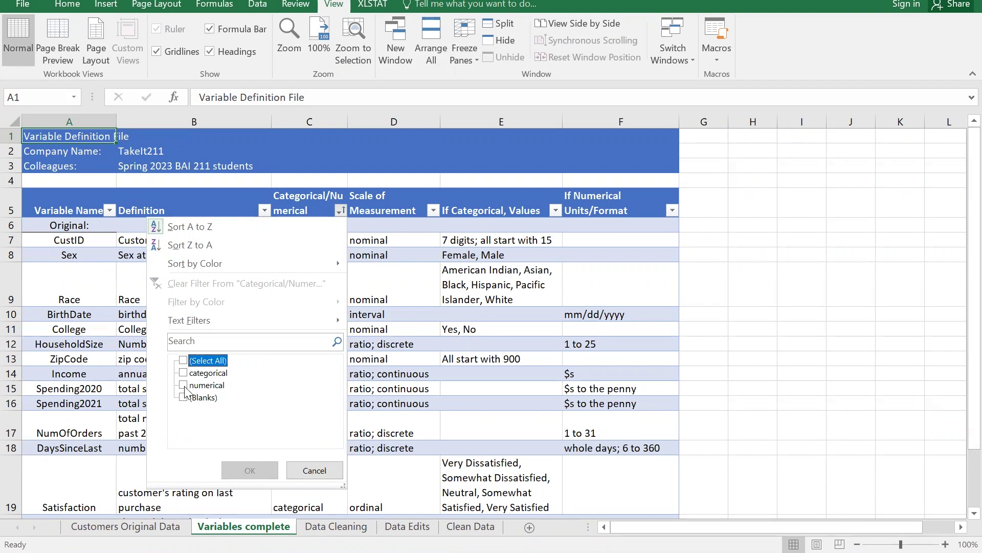
click(184, 387)
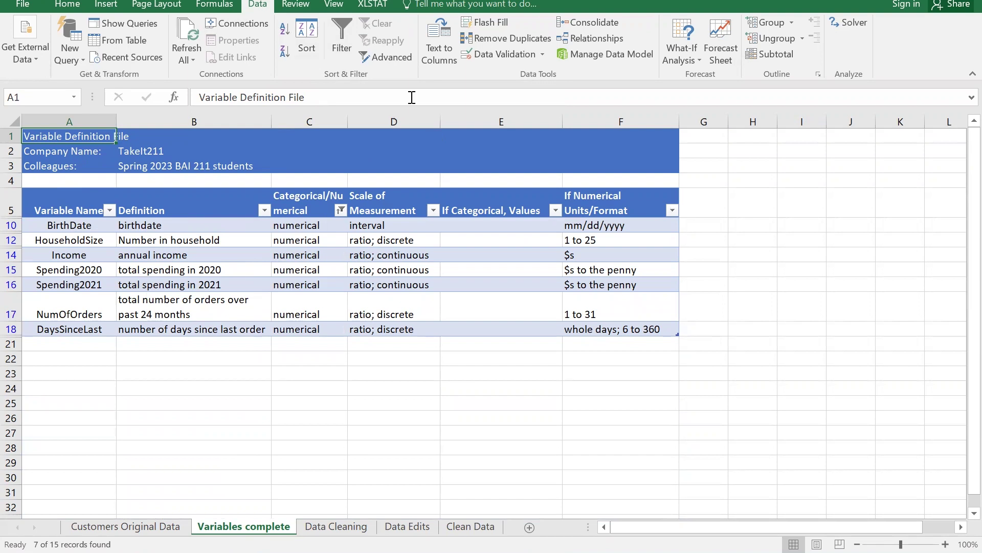
Open a second window of the workbook and arrange only the active workbook's windows vertically, with Variables complete beside Data Cleaning
click(333, 5)
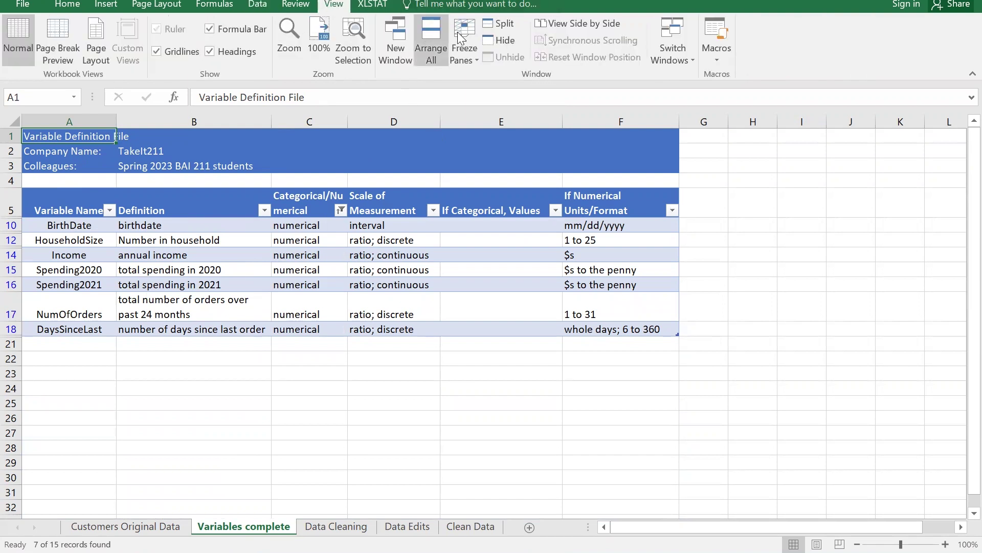
click(397, 45)
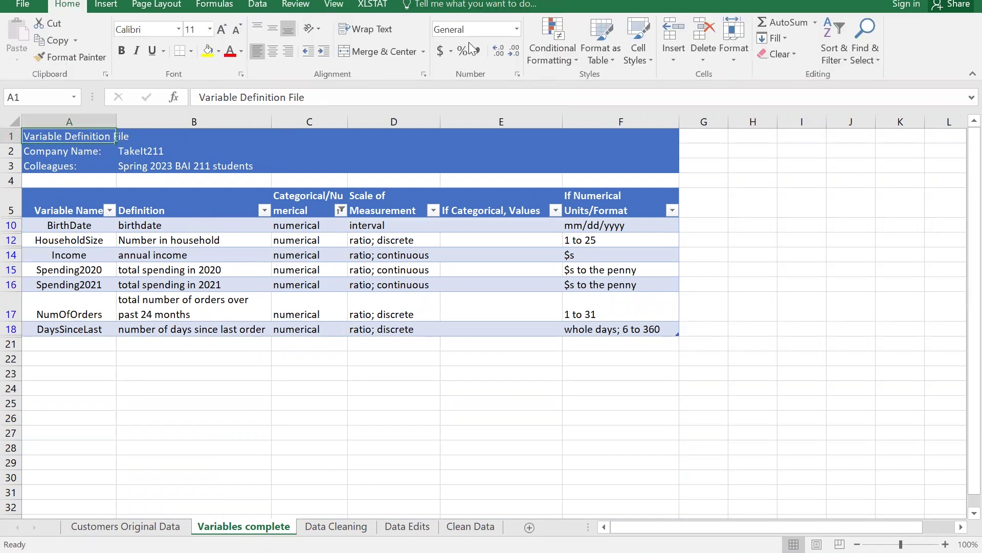
click(336, 6)
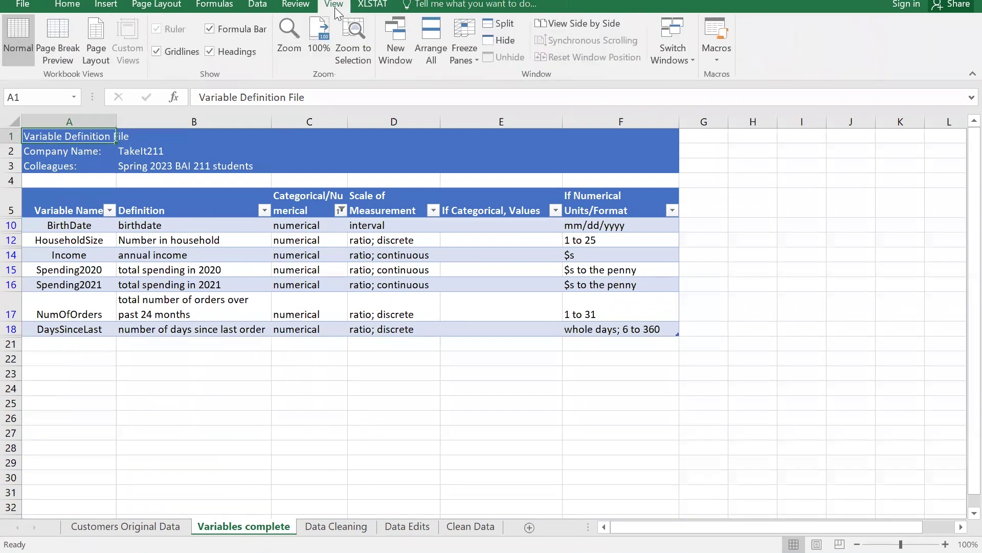
click(431, 43)
click(637, 262)
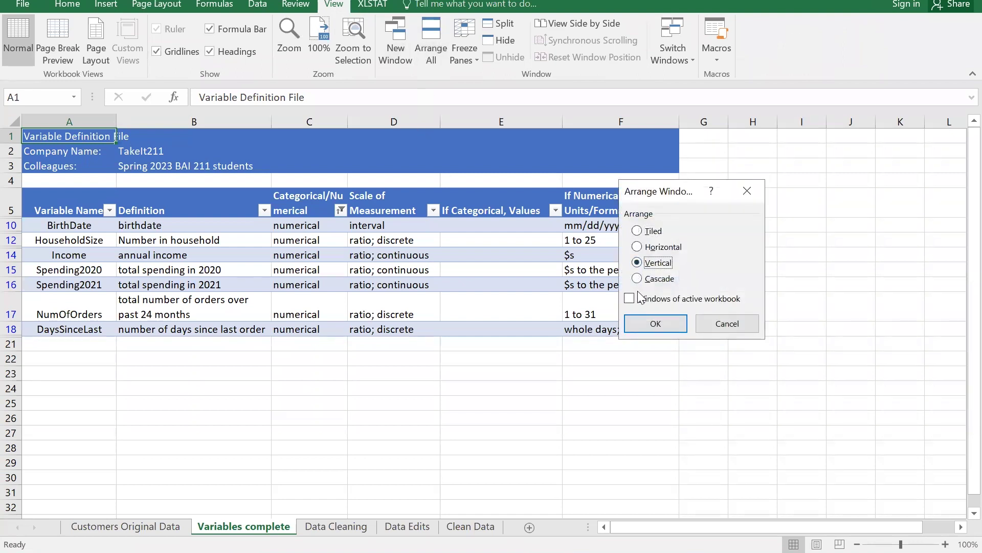
click(658, 323)
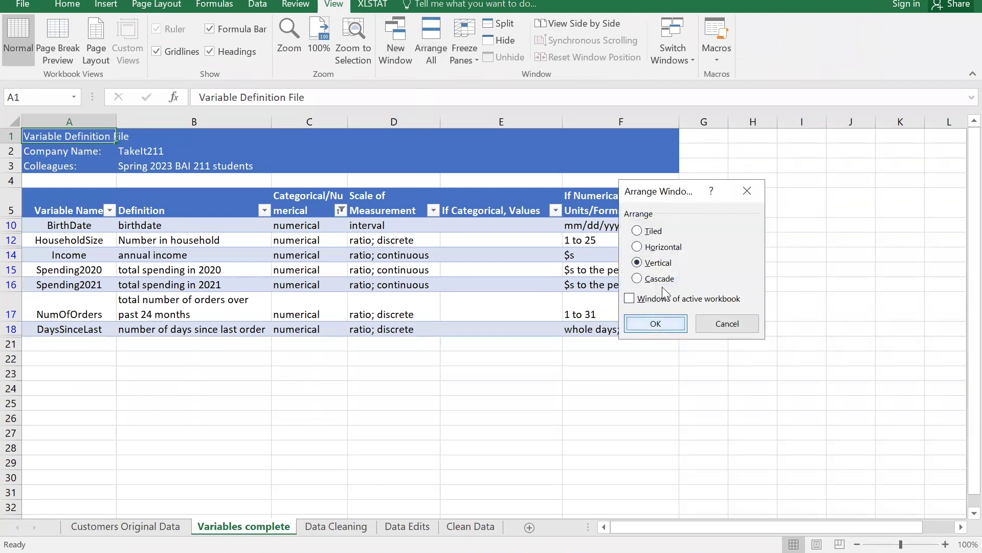
click(629, 299)
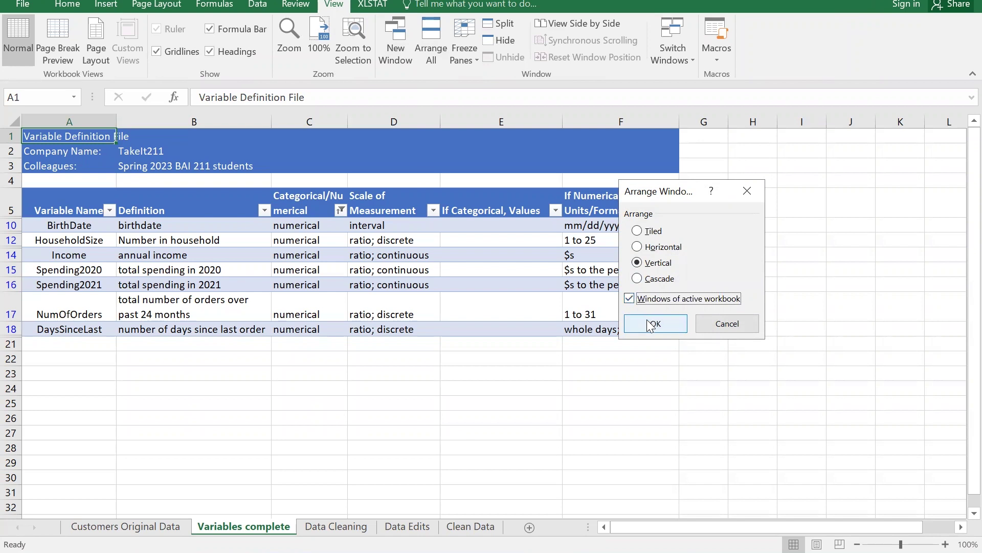
click(650, 324)
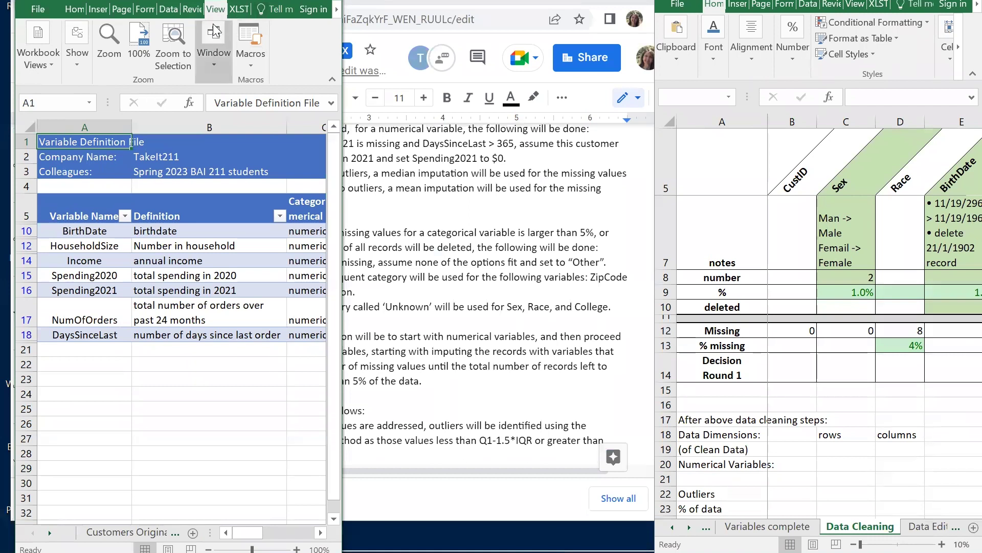
click(215, 67)
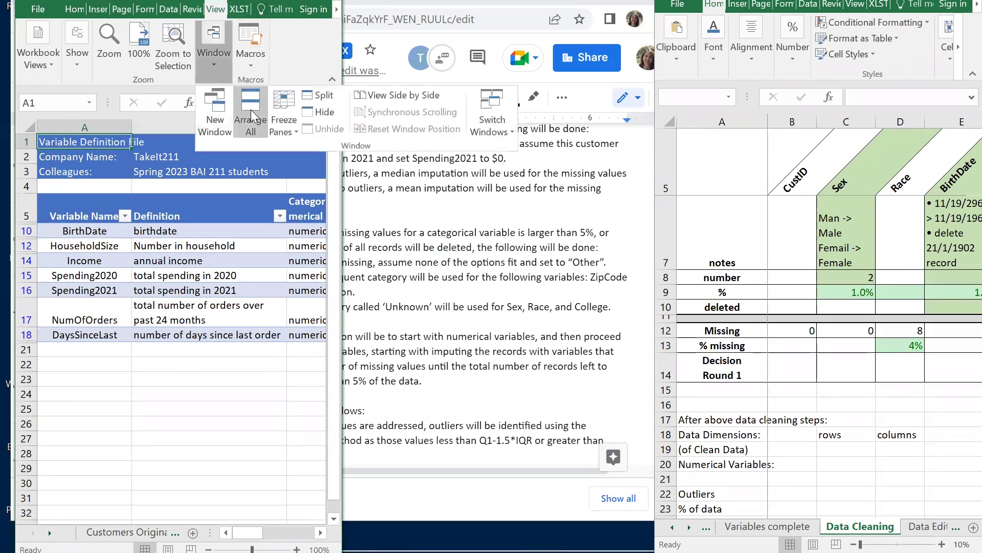
click(251, 110)
click(671, 329)
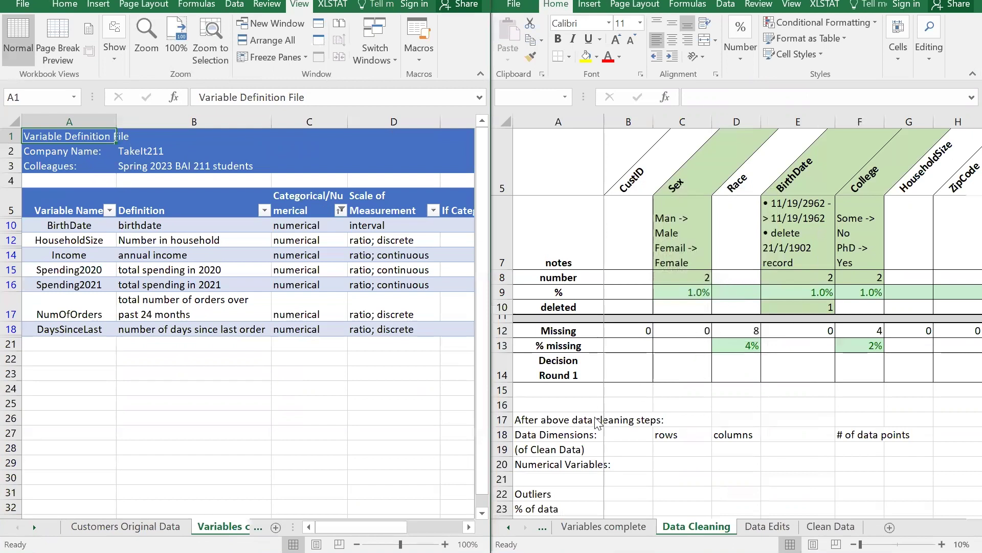
Compare the numerical variables with the missing counts and percentages in rows 12 and 13 of Data Cleaning, across to the Total column
scroll(626, 427, down, 2)
scroll(261, 220, up, 2)
click(748, 399)
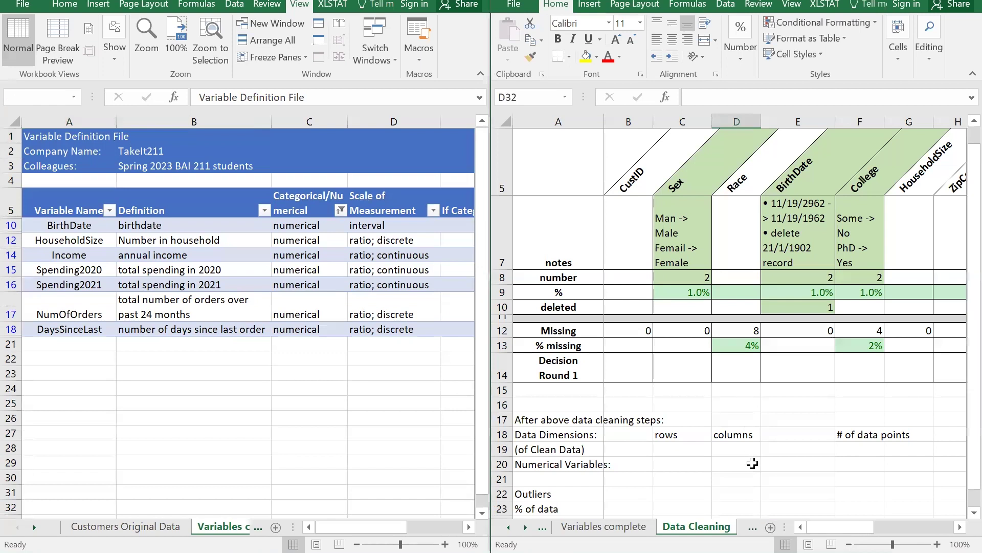
drag(810, 530, 919, 536)
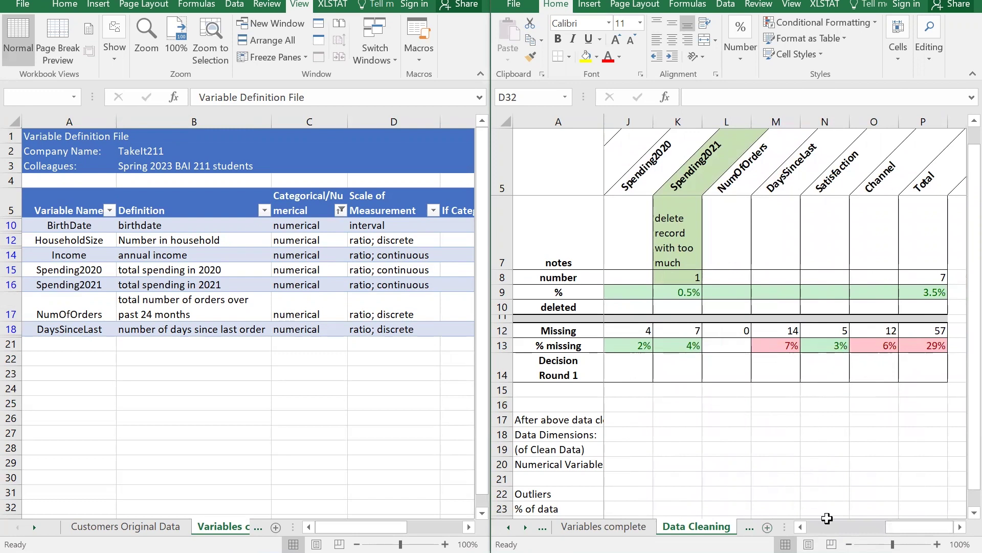
mouse_move(906, 528)
mouse_down()
mouse_move(868, 542)
mouse_move(898, 543)
mouse_up()
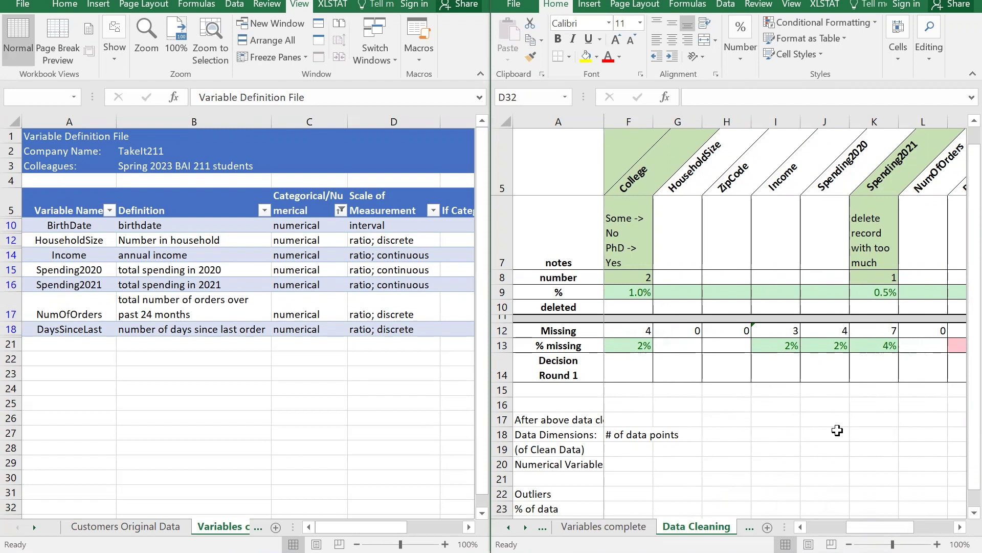
Select the median and mean imputation rules under 2b in the Chrome analysis plan, and return to the Data Cleaning window in Excel
key(alt+Tab)
key(Tab)
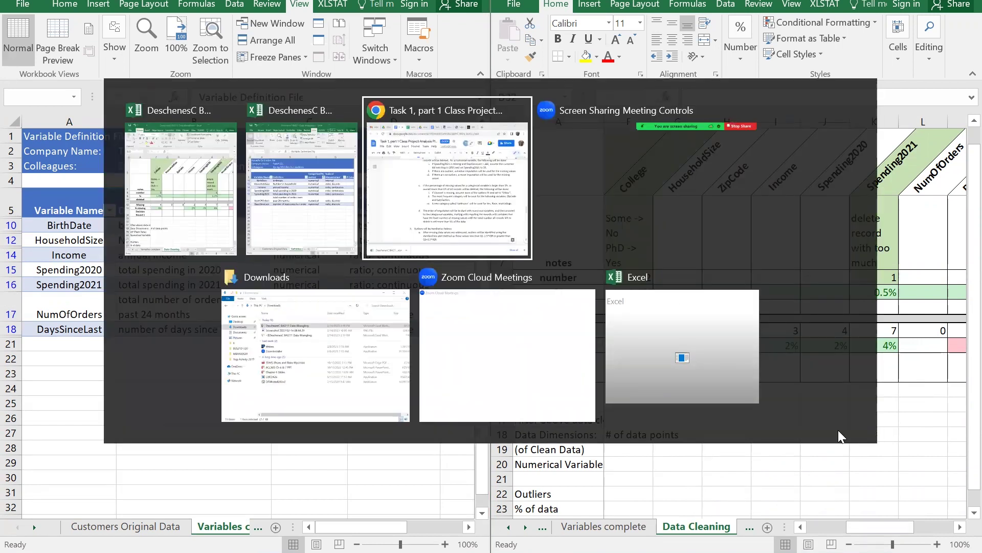
scroll(309, 299, up, 5)
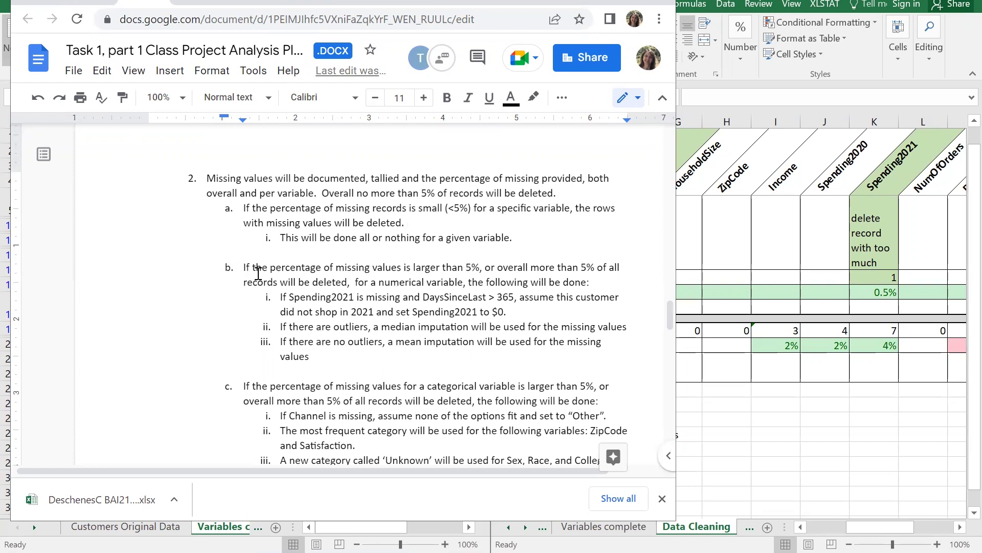
drag(276, 324, 626, 350)
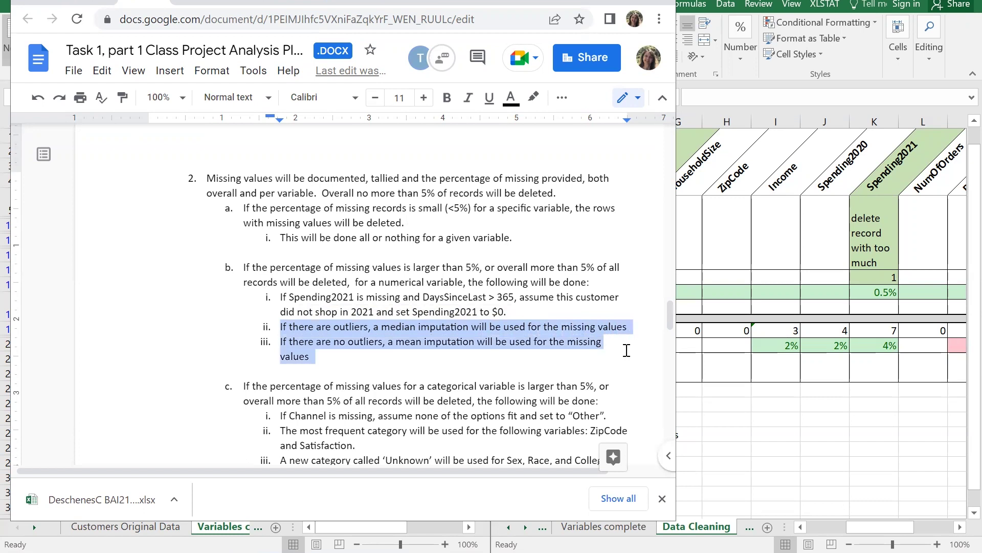
click(759, 366)
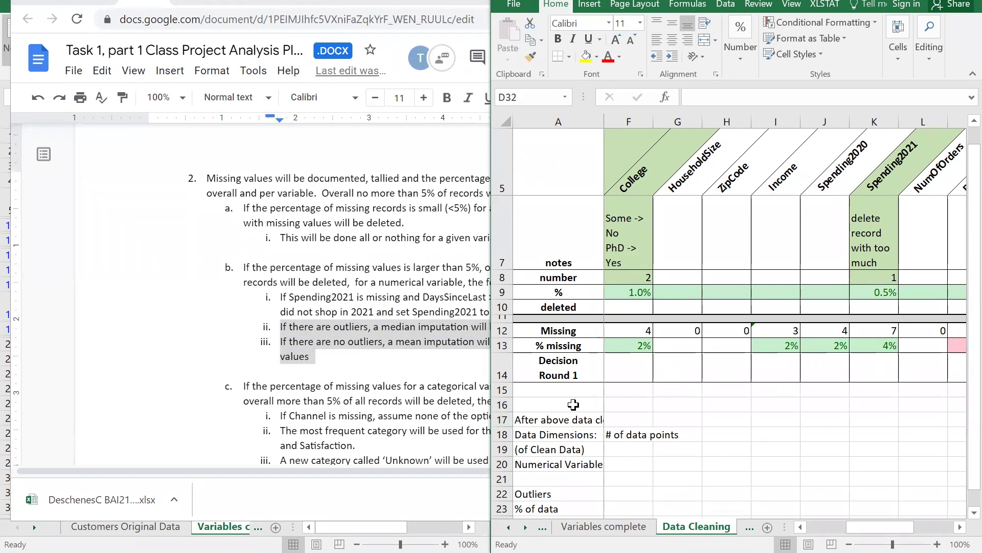
Insert 12 blank rows above row 16 of Data Cleaning, below the Decision Round 1 row
drag(503, 404, 514, 496)
right_click(519, 439)
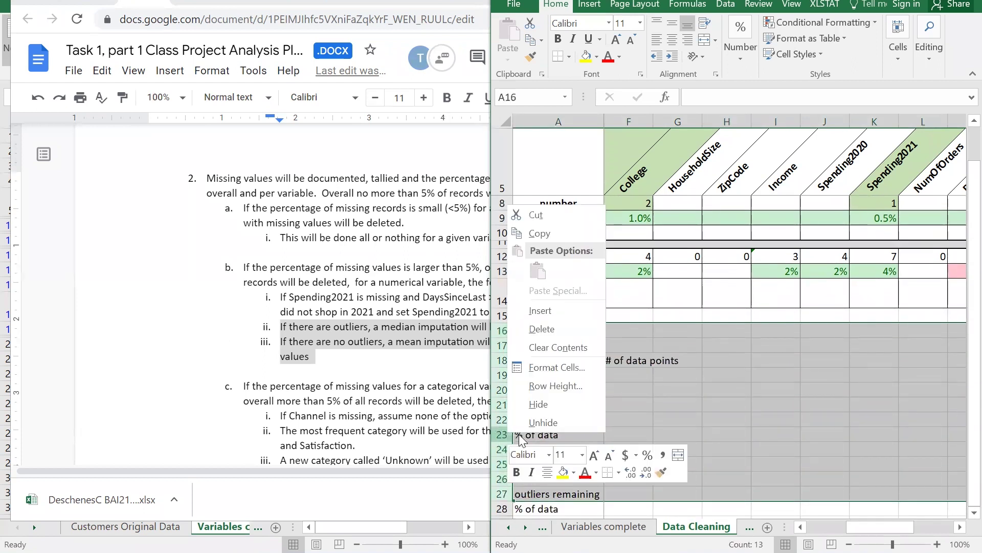
click(561, 311)
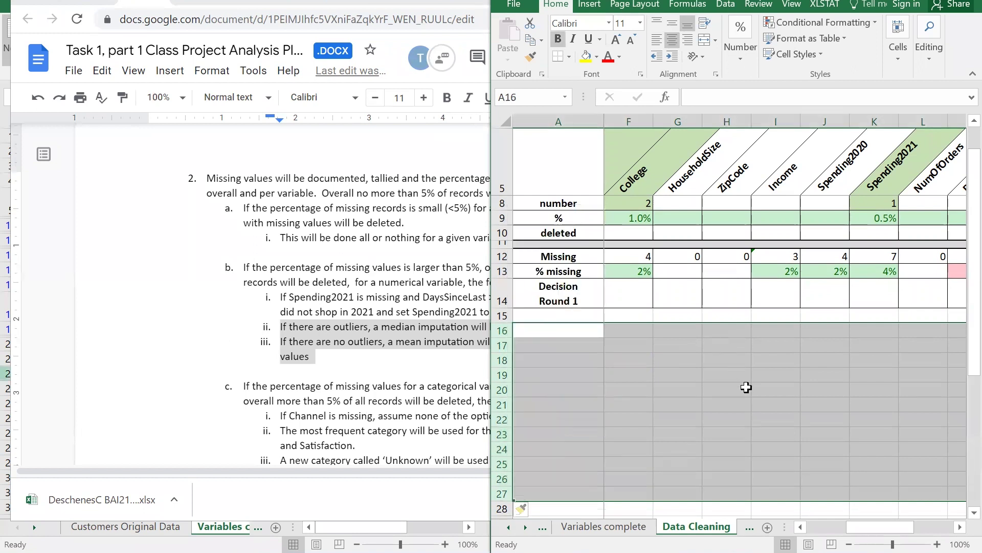
click(746, 388)
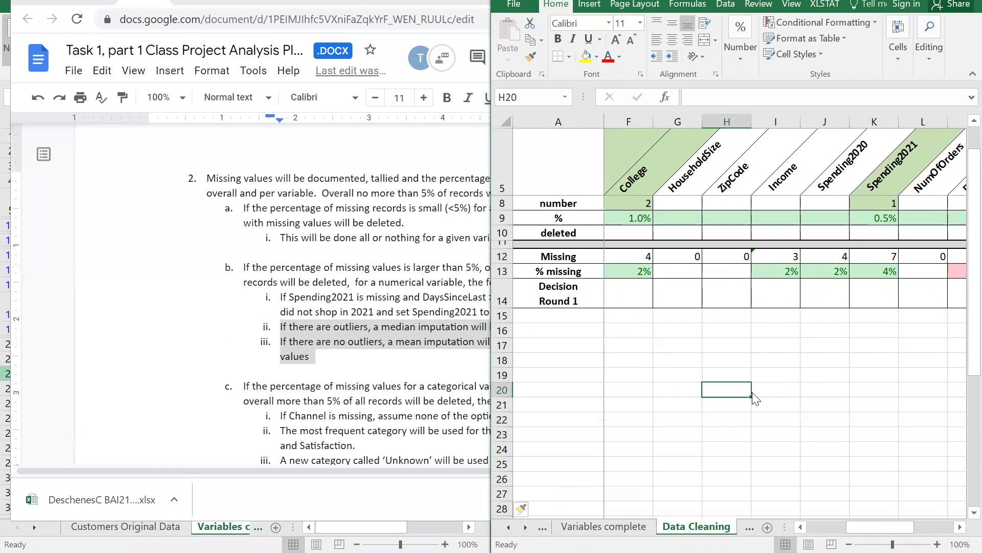
Bring the second Excel window back into view, show Customers Original Data in it and freeze its header row
key(alt+Tab)
key(alt+Tab)
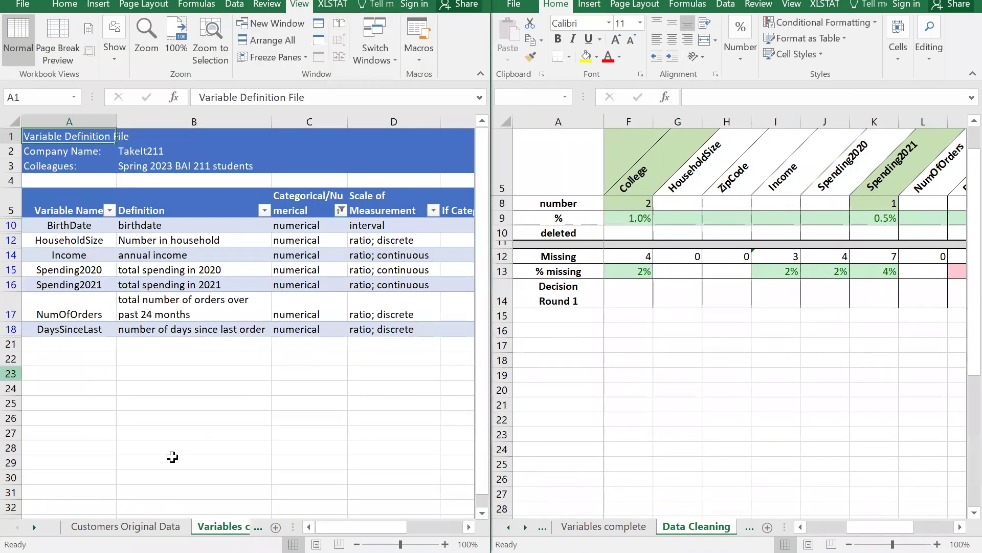
click(101, 531)
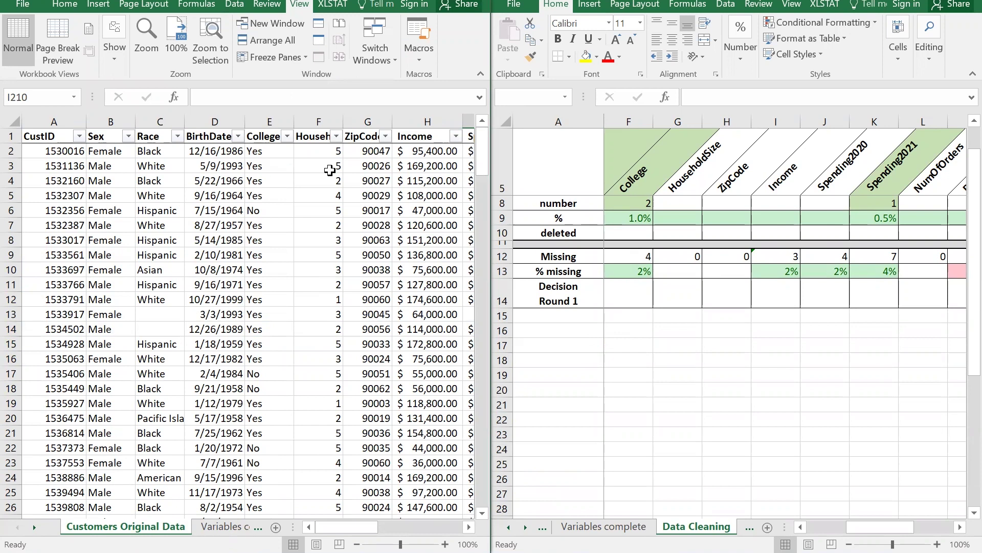
mouse_move(340, 530)
mouse_down()
mouse_move(351, 533)
mouse_move(327, 532)
mouse_up()
scroll(347, 421, down, 1)
scroll(358, 429, up, 1)
click(32, 151)
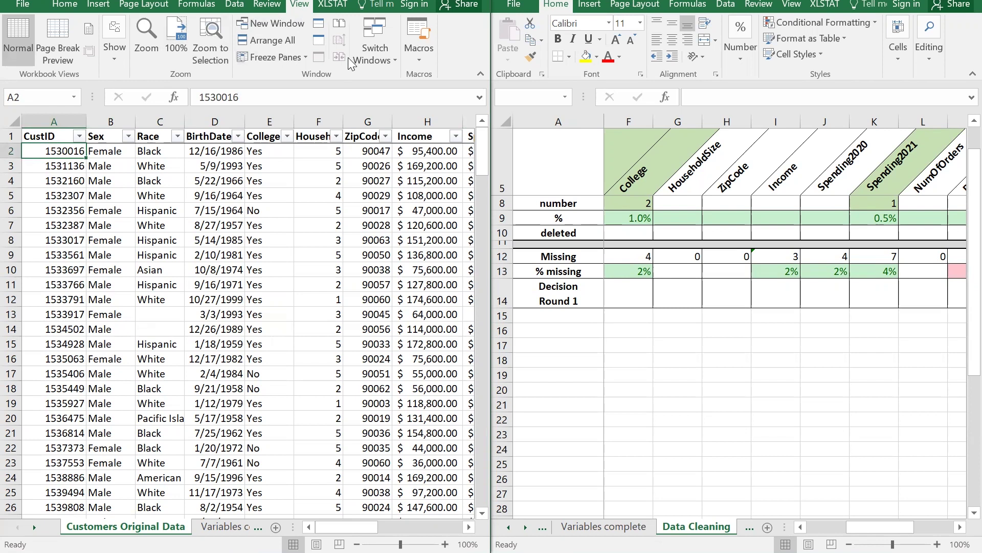
click(274, 57)
click(296, 94)
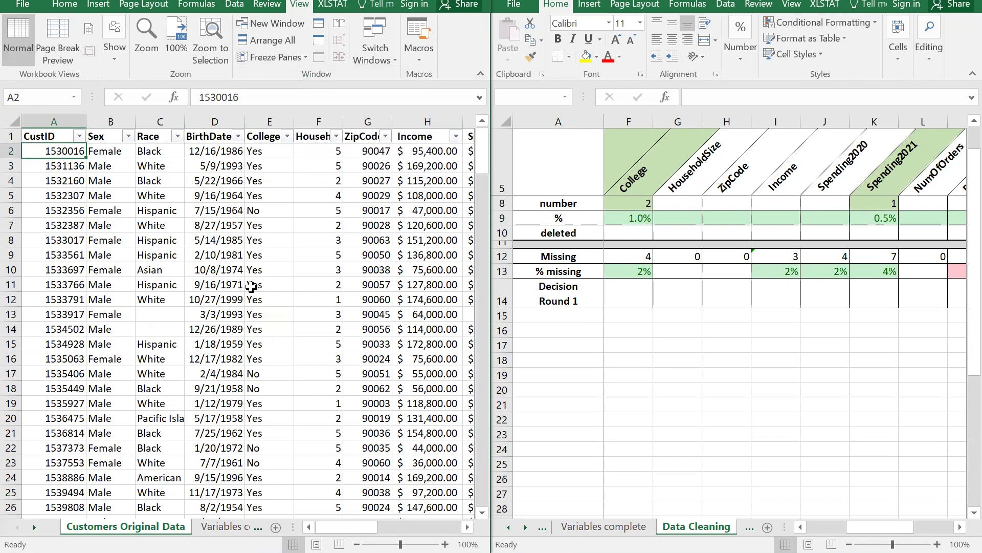
Create a box and whisker chart from the Income data in H1:H201 of Customers Original Data
scroll(258, 285, down, 1)
scroll(258, 284, up, 1)
click(421, 138)
drag(482, 154, 471, 508)
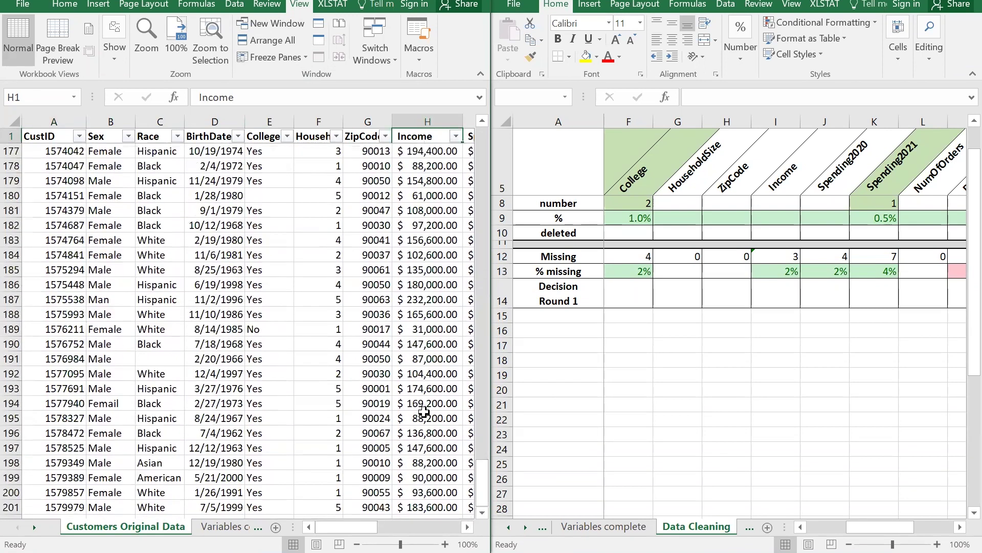
scroll(428, 419, down, 2)
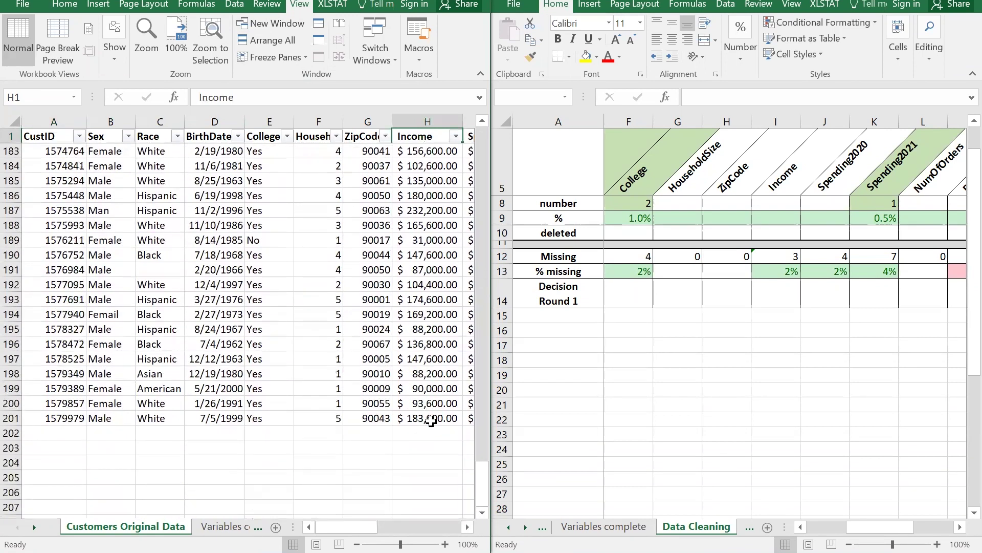
shift+click(431, 419)
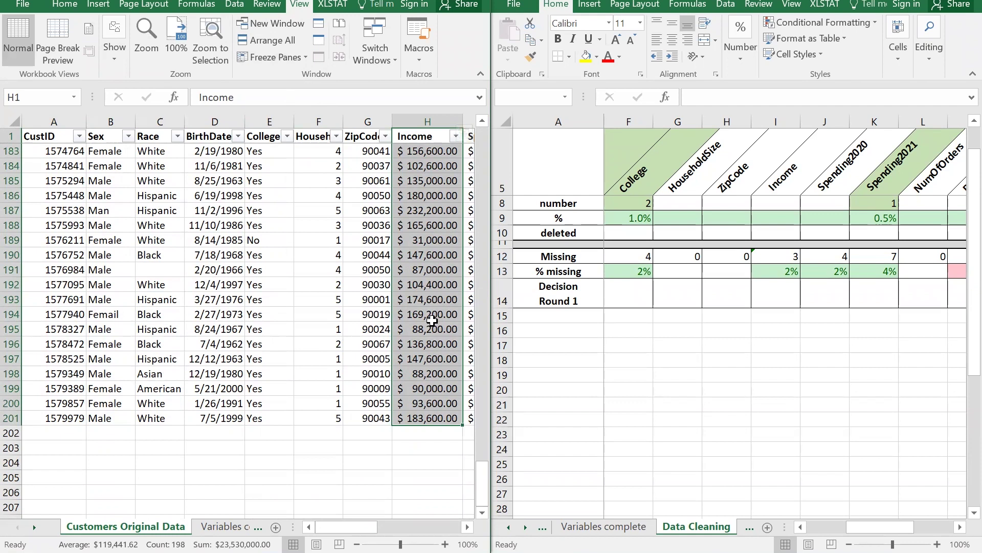
click(95, 5)
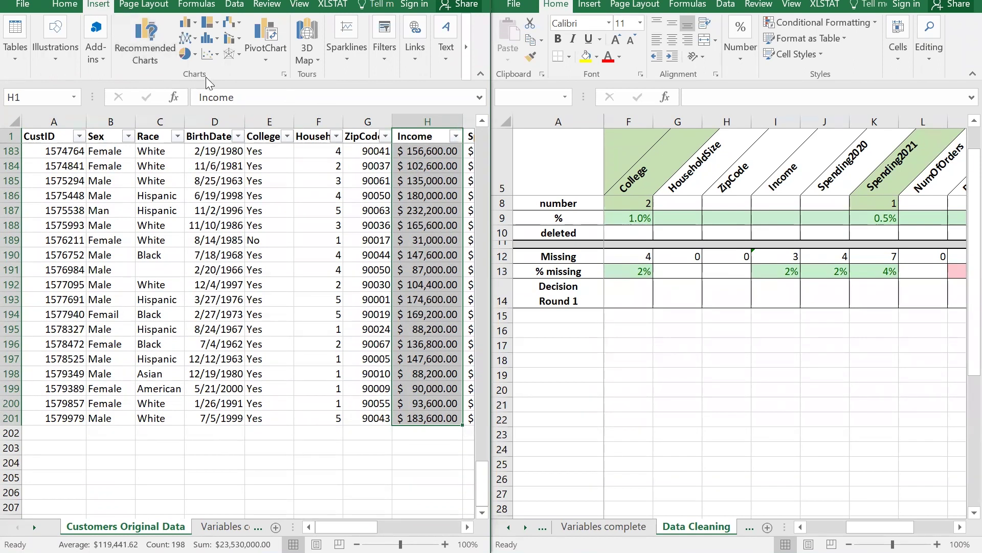
click(217, 40)
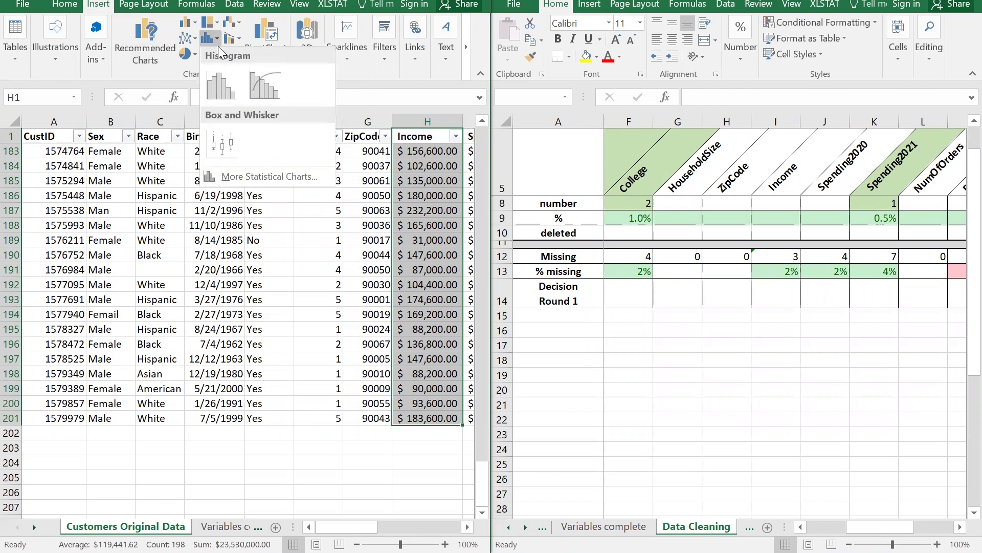
click(217, 143)
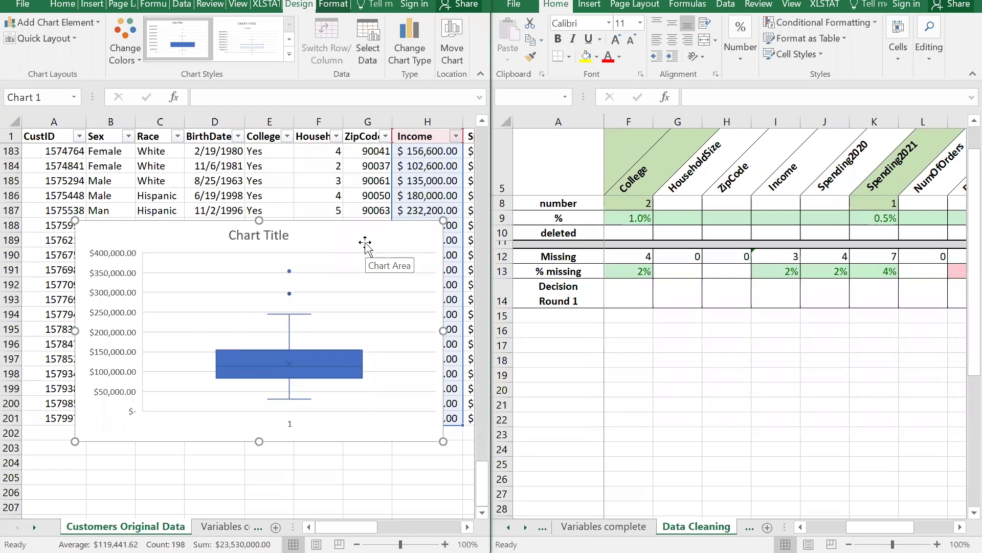
Move the box plot from Customers Original Data to cell G16 of the Data Cleaning sheet
key(Delete)
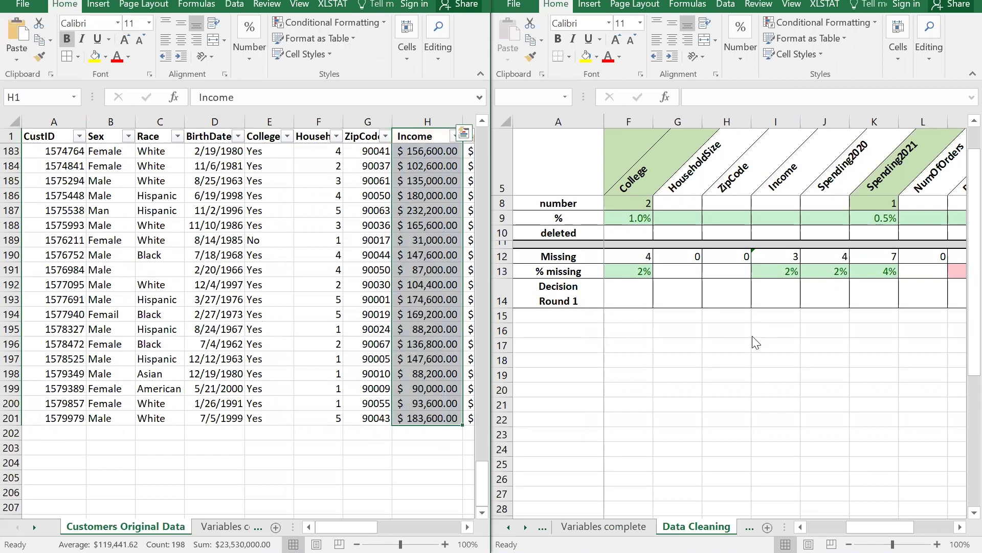
click(742, 347)
click(688, 334)
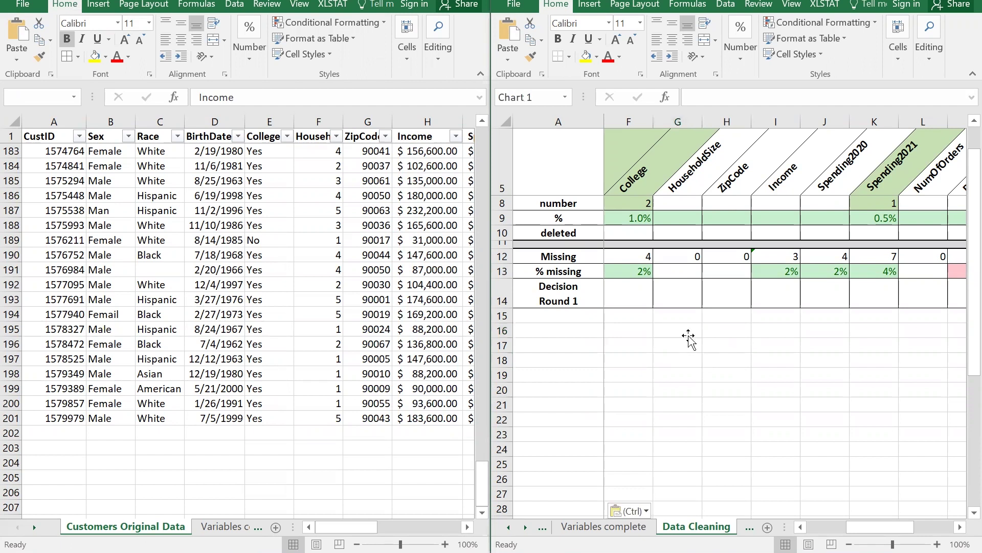
key(ctrl+v)
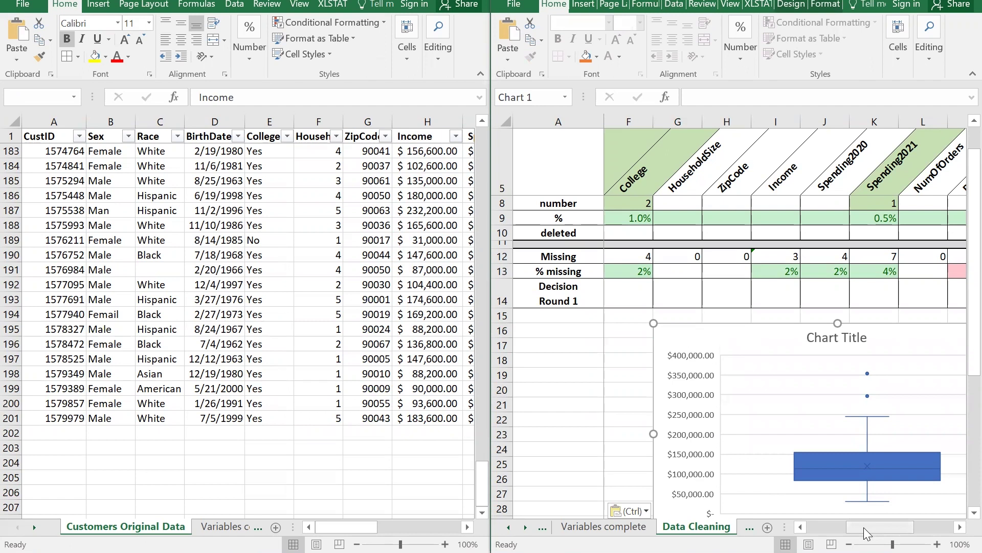
Widen the Data Cleaning window over the Customers Original Data window to show the columns through Total
scroll(863, 488, down, 2)
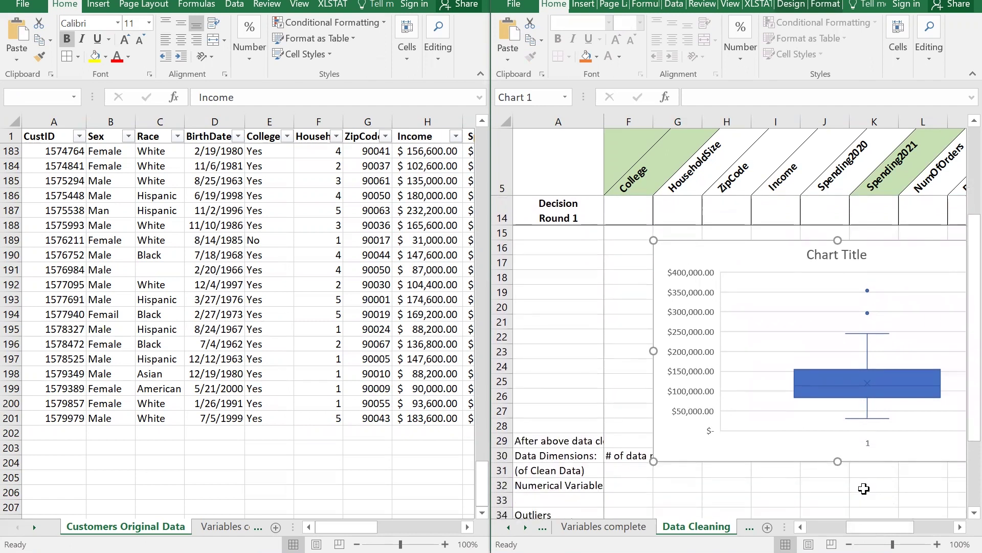
scroll(864, 491, up, 3)
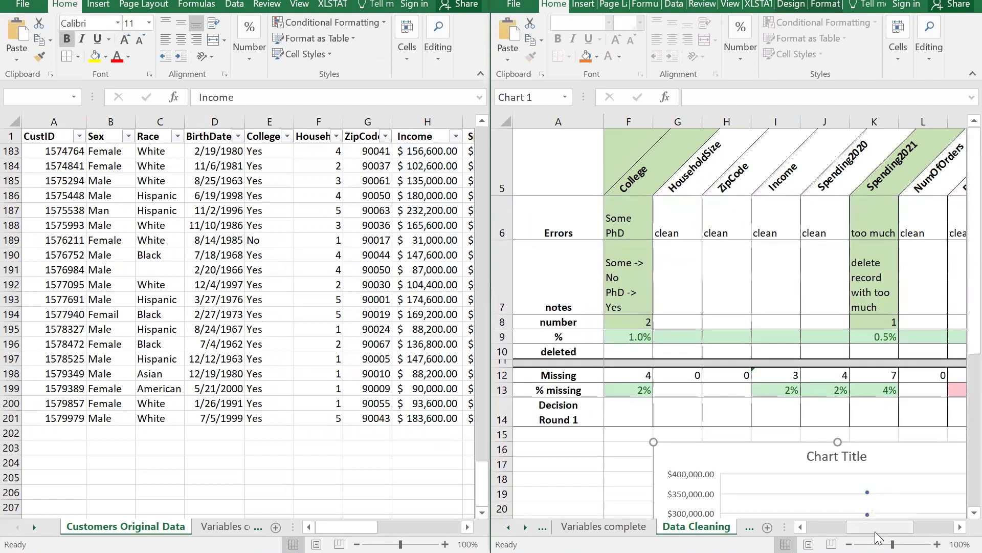
scroll(868, 522, down, 2)
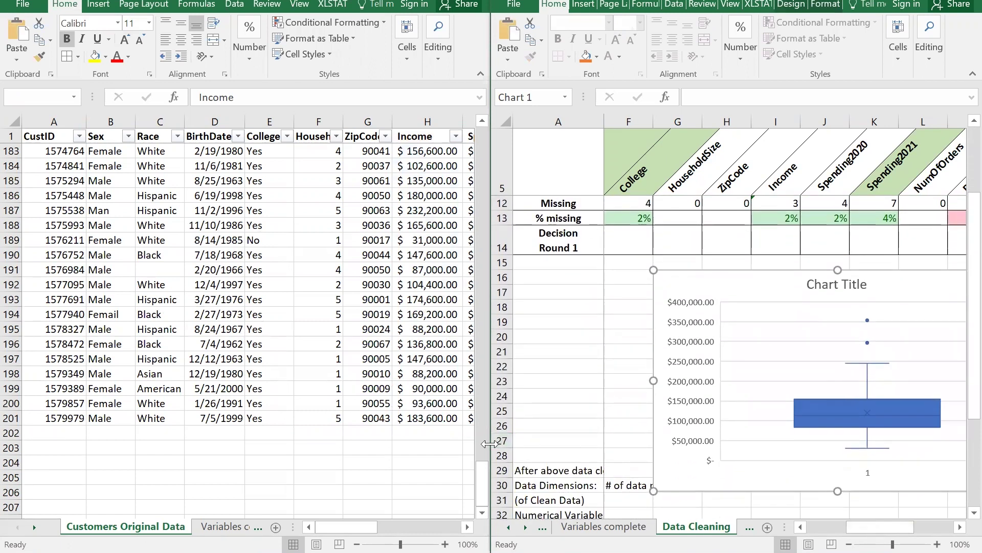
drag(490, 443, 176, 410)
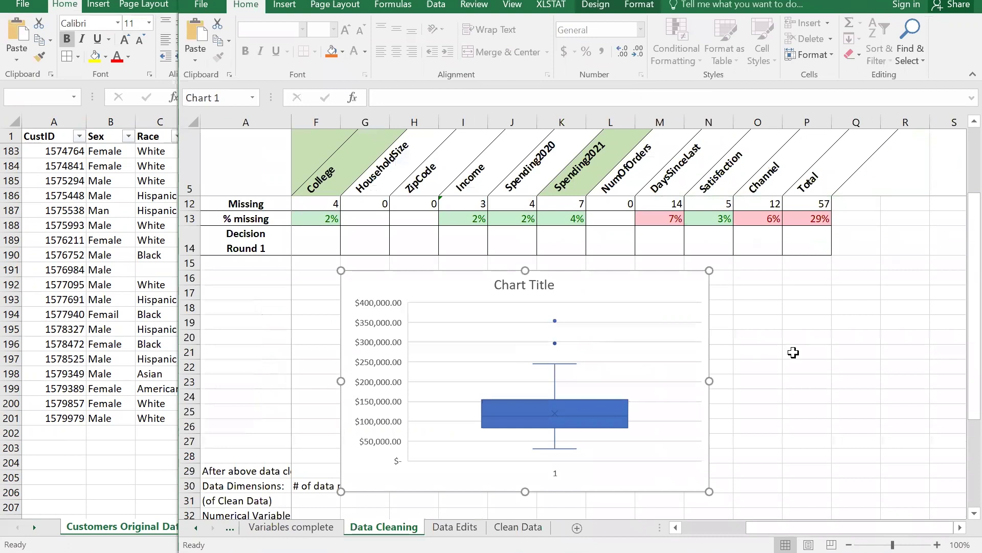
scroll(792, 357, down, 1)
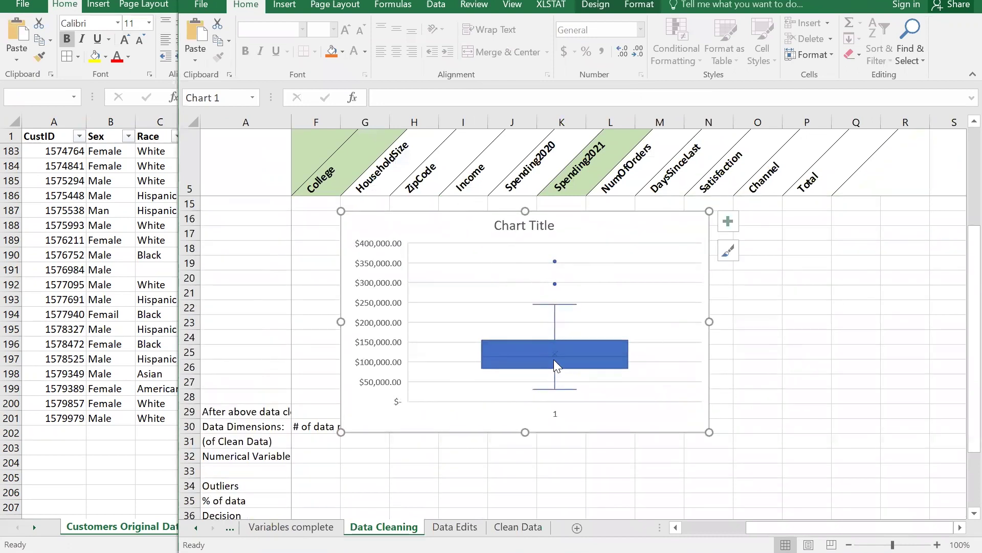
scroll(555, 359, up, 2)
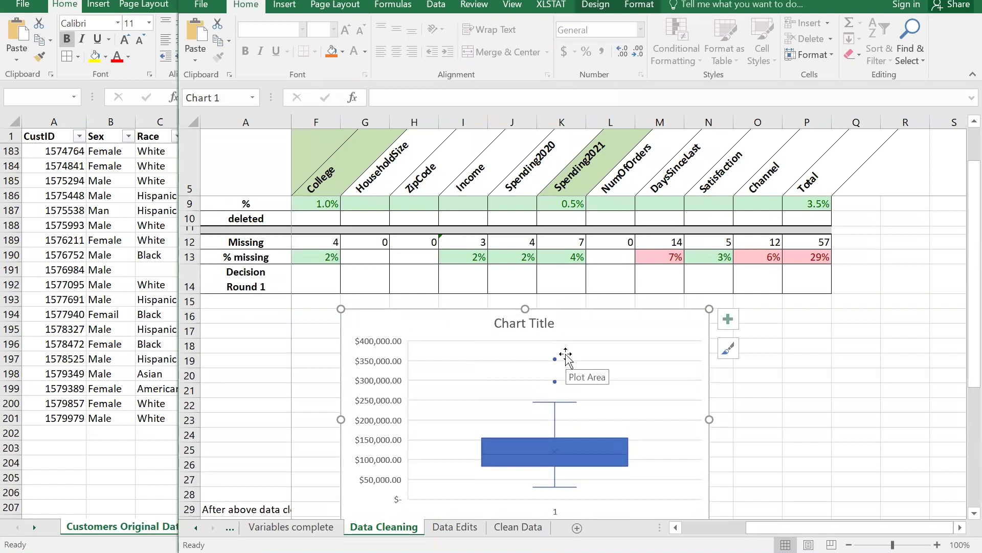
Title the box plot Income, then narrow it to about two columns and place it beneath the Income column
click(528, 326)
triple_click(528, 324)
text(Income)
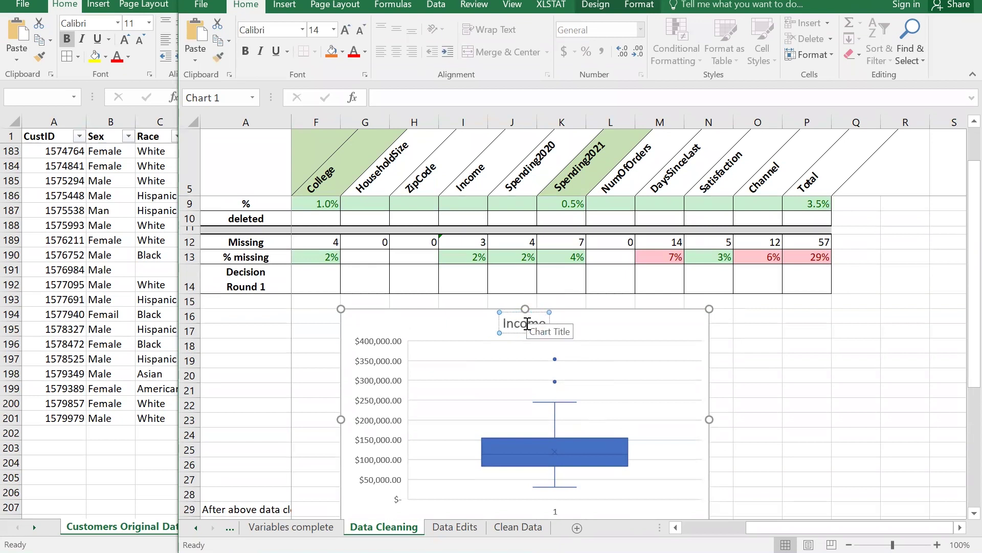
click(647, 326)
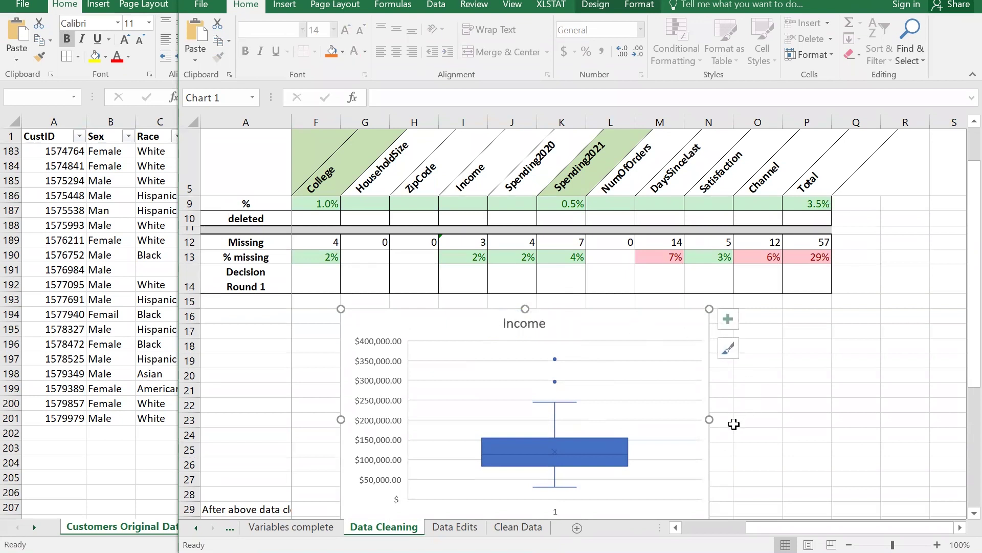
drag(555, 410, 445, 406)
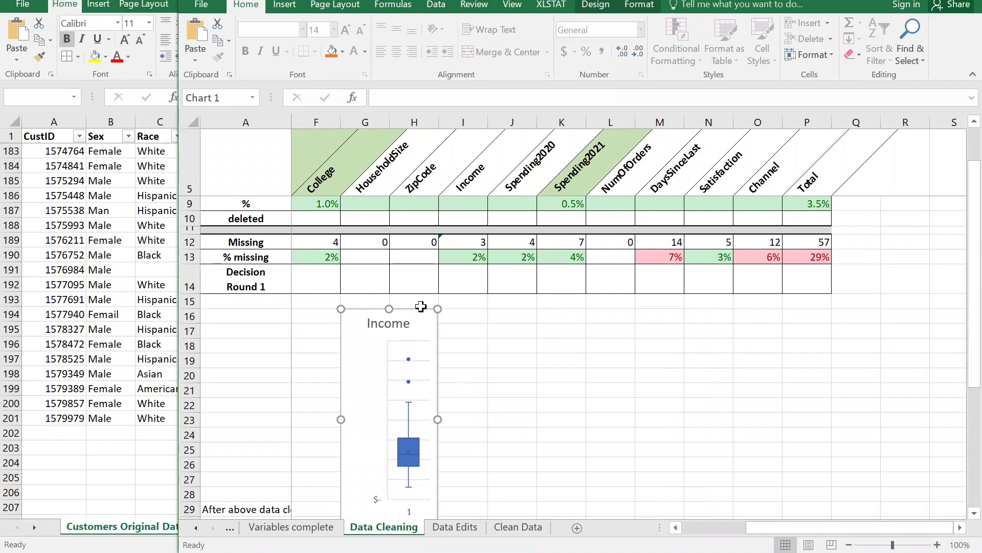
drag(412, 312, 462, 307)
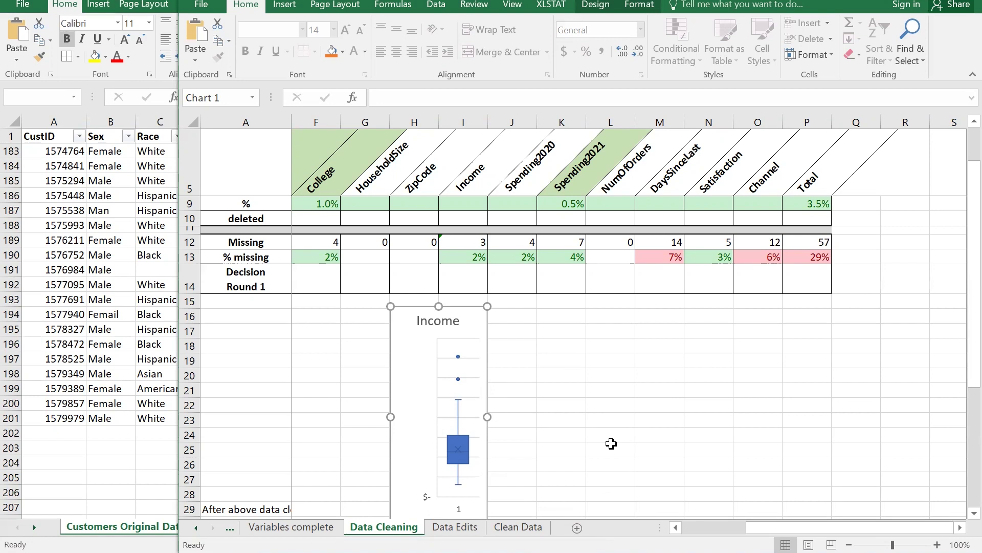
Enter "median imputation" as the Decision Round 1 entry for Income in cell I14
scroll(610, 432, down, 1)
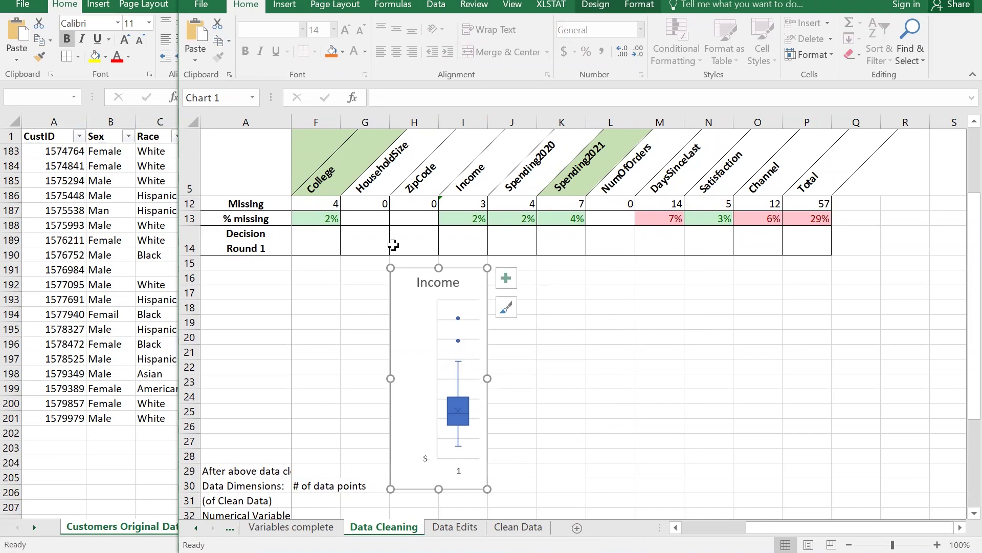
click(459, 244)
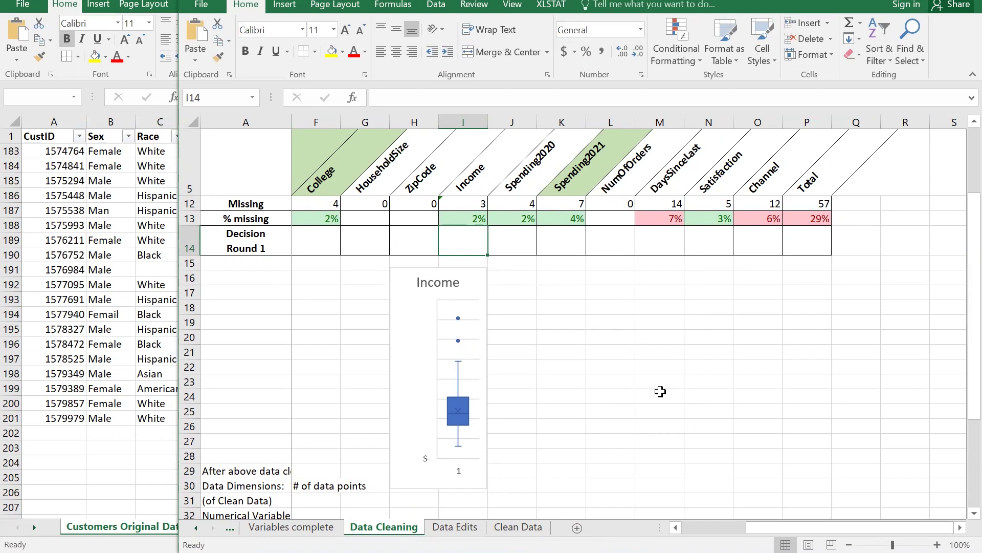
text(median imputation)
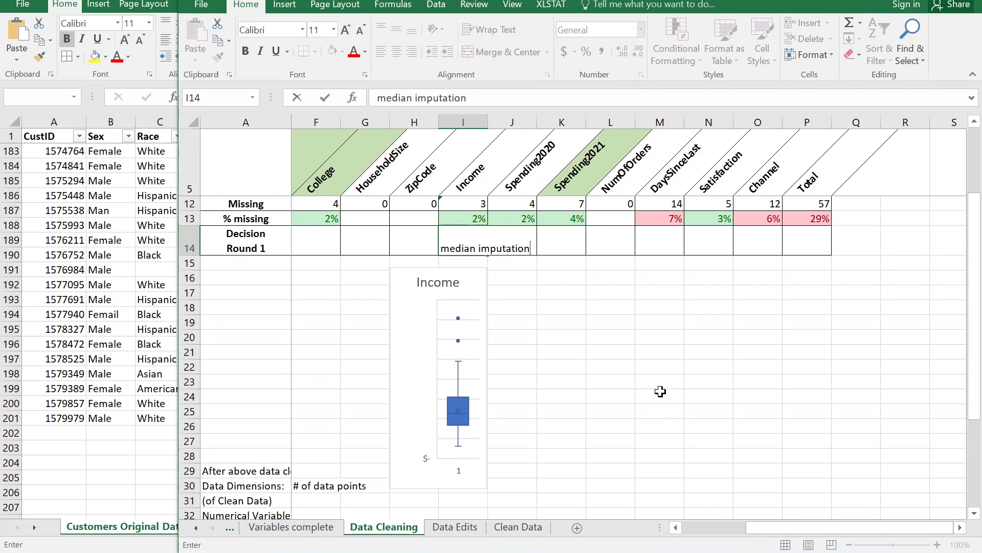
key(Return)
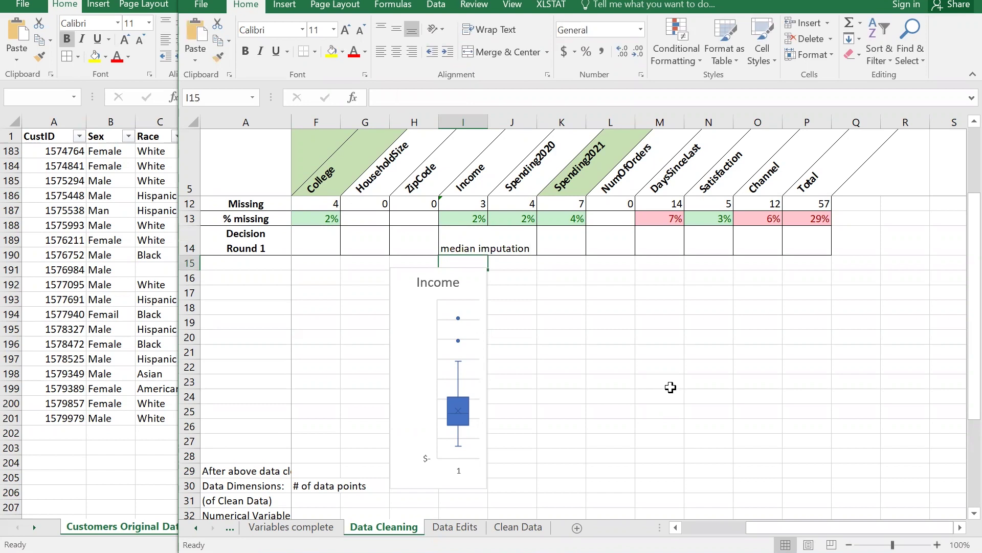
Wrap the text in the Decision Round 1 cells B14:O14 and widen column I to fit the word "imputation"
click(464, 240)
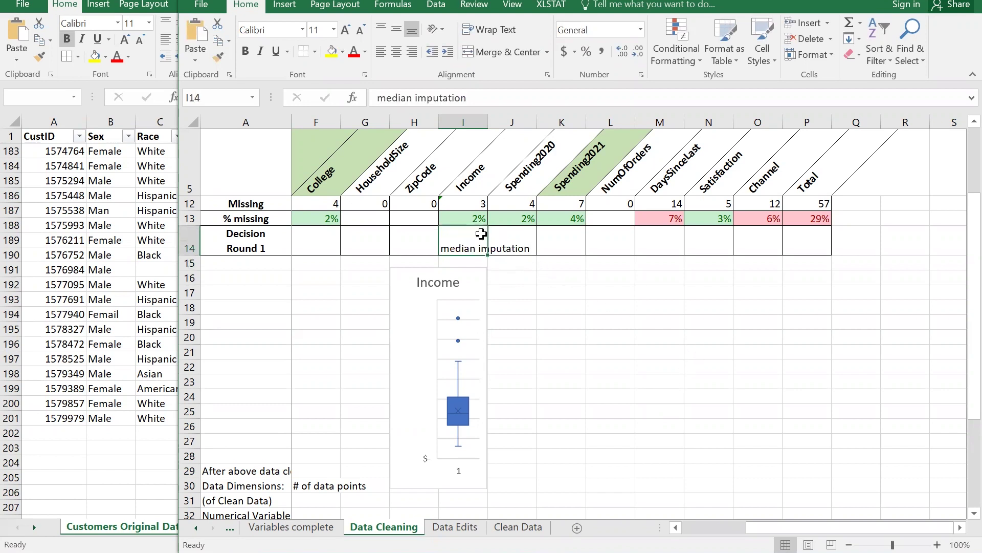
drag(322, 241, 611, 241)
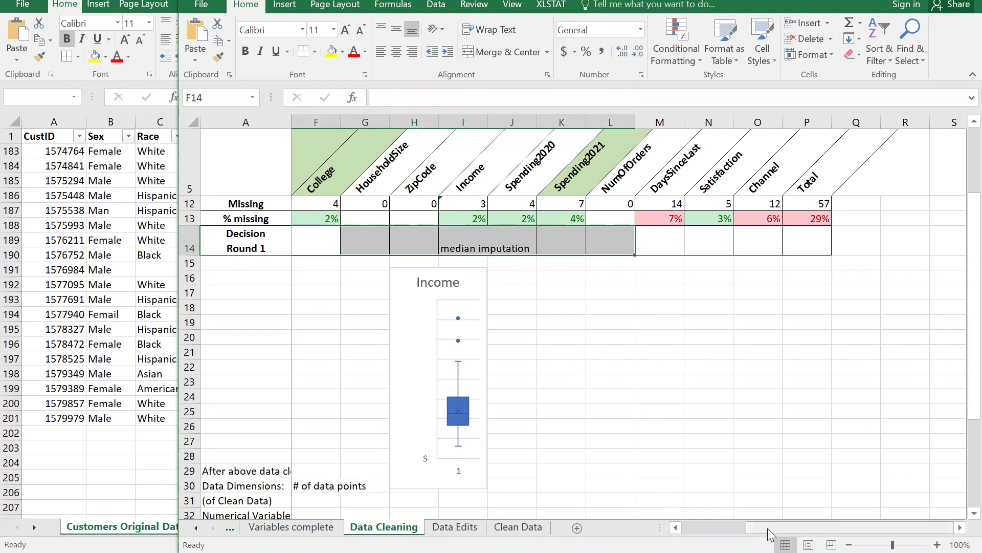
drag(757, 527, 693, 527)
drag(327, 235, 842, 242)
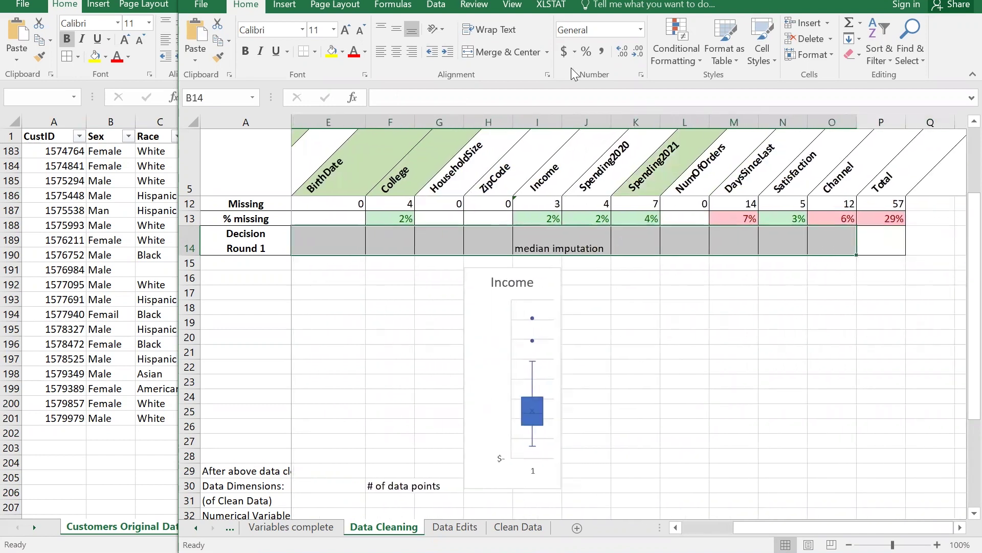
click(494, 29)
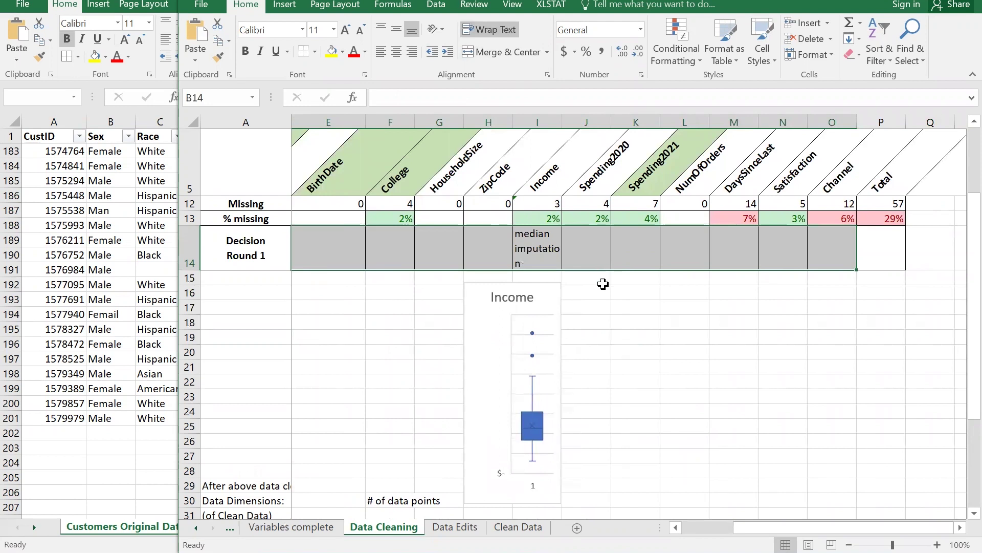
click(547, 219)
drag(561, 128, 570, 128)
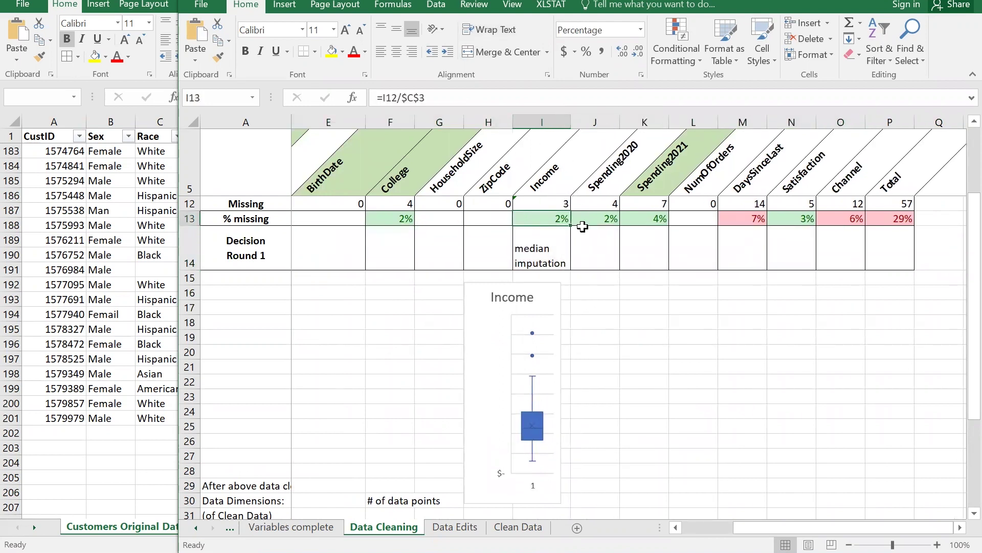
Insert six blank rows beneath the Decision Round 1 row, at rows 15 to 20
click(565, 240)
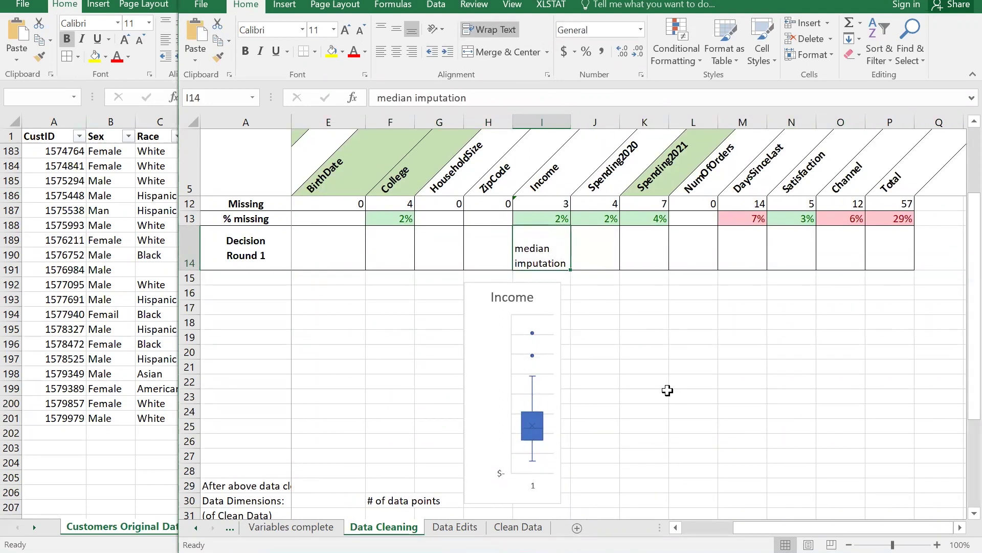
scroll(660, 356, down, 1)
scroll(660, 356, up, 2)
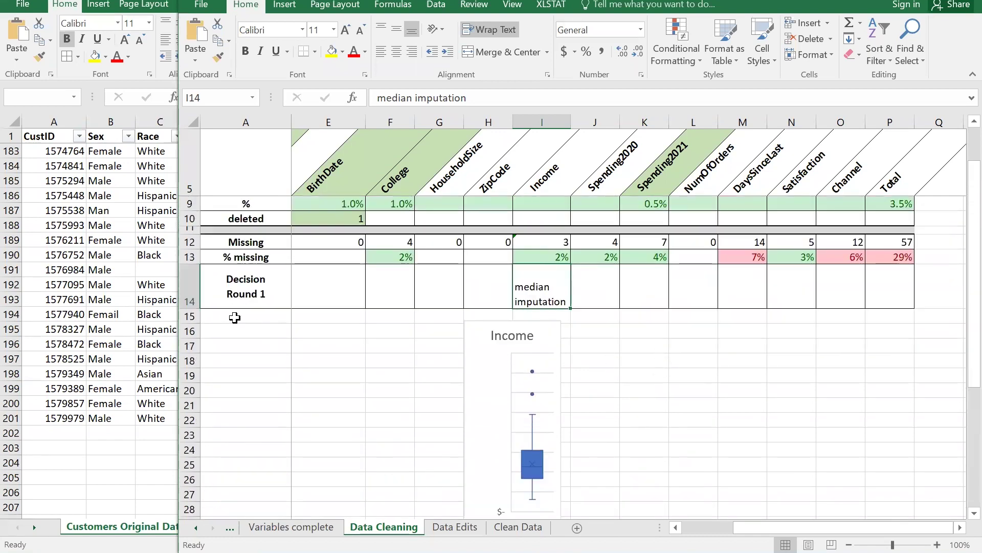
drag(230, 316, 226, 355)
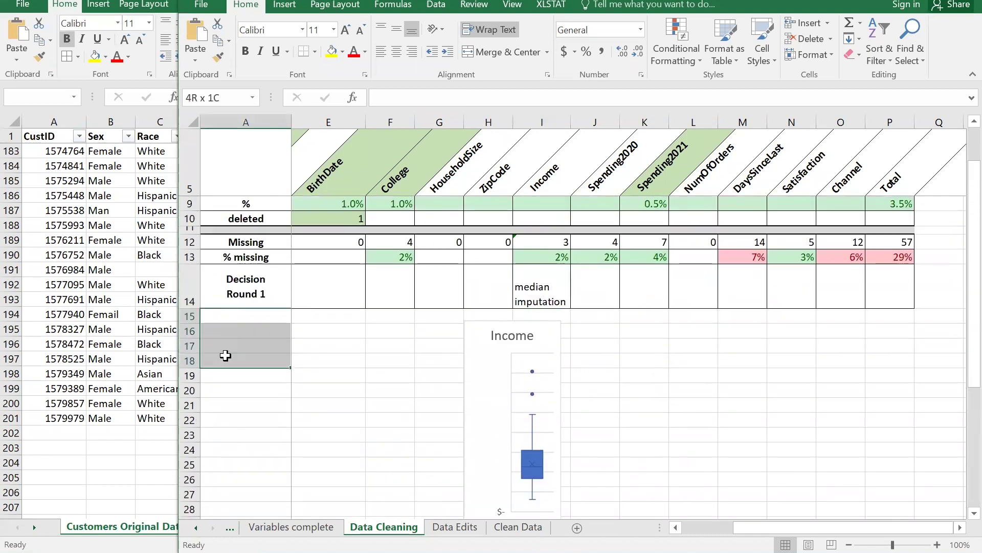
click(188, 316)
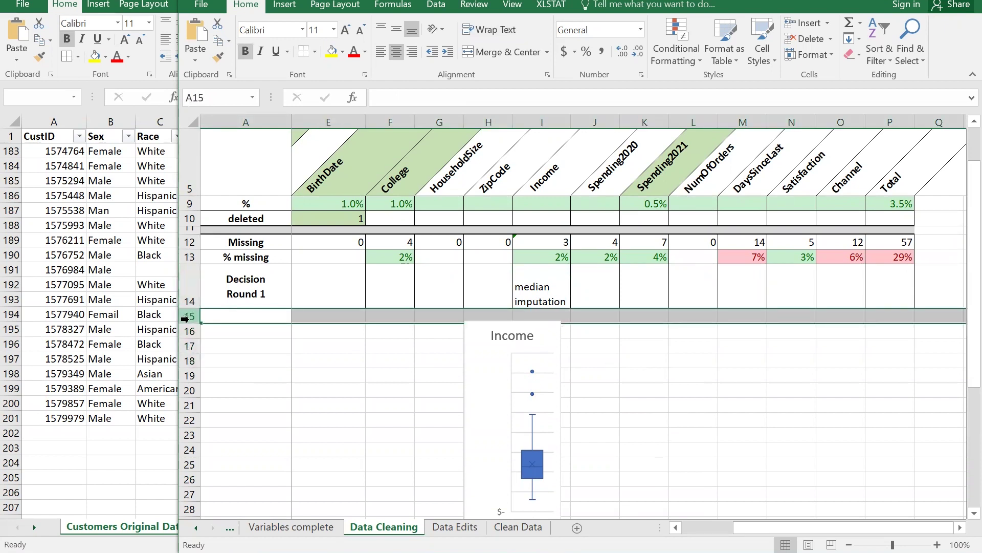
drag(186, 317, 190, 383)
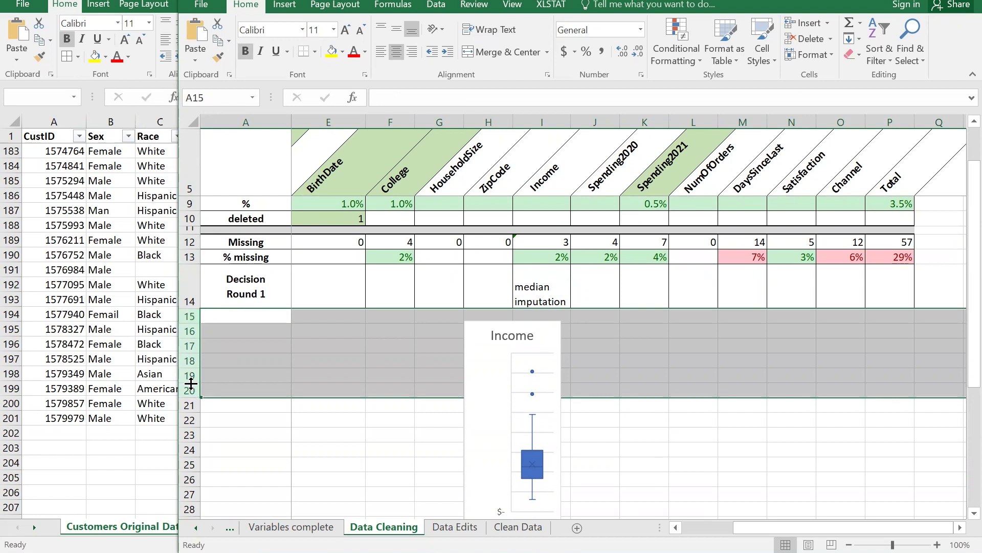
right_click(191, 383)
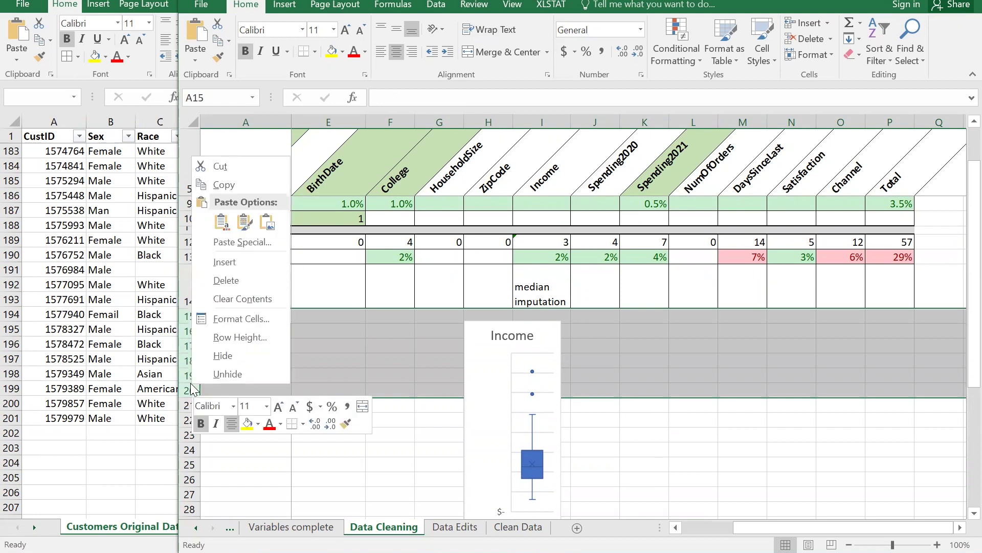
click(247, 265)
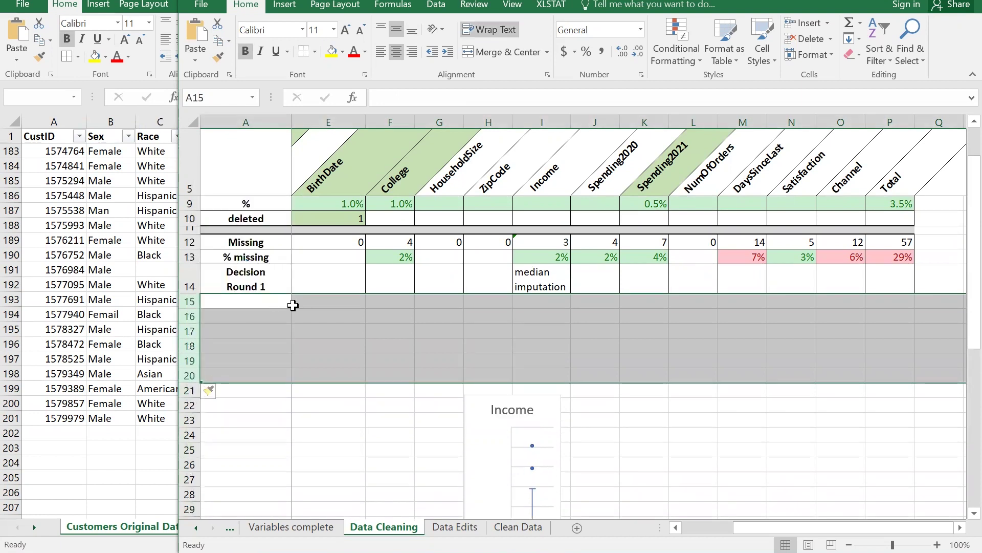
click(293, 355)
Label row 15 "calculation" in cell A15, beneath Decision Round 1
click(253, 306)
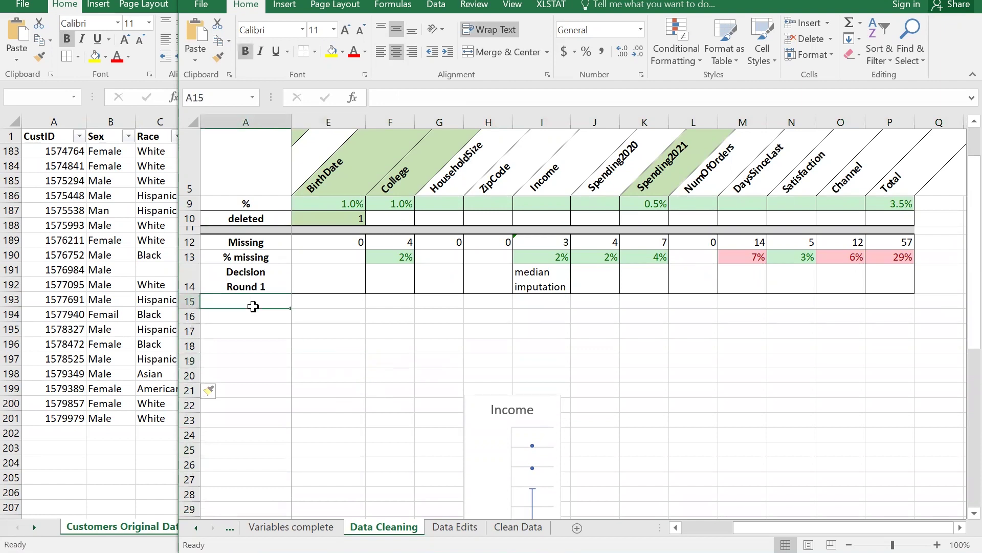
text(calclu)
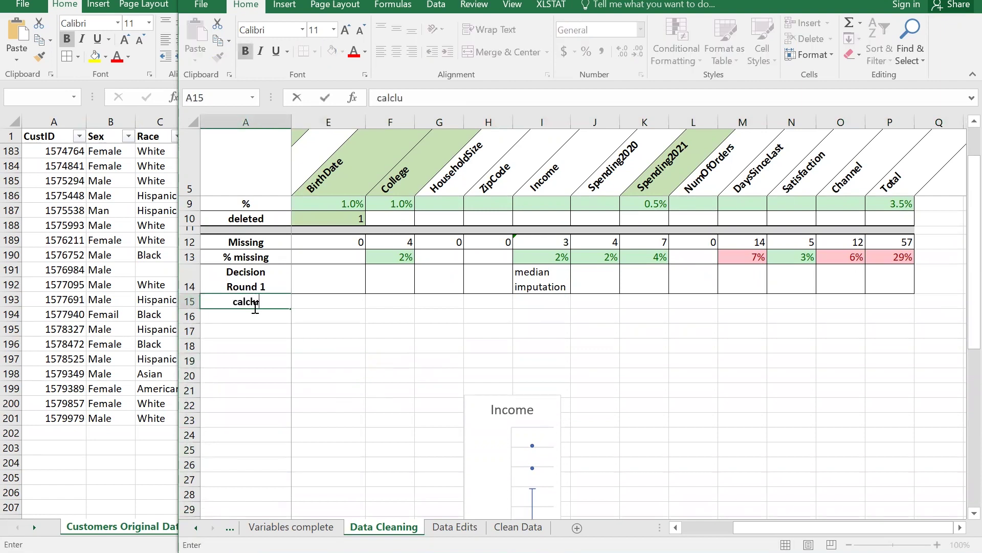
key(BackSpace)
text(ulation)
key(Tab)
key(Tab)
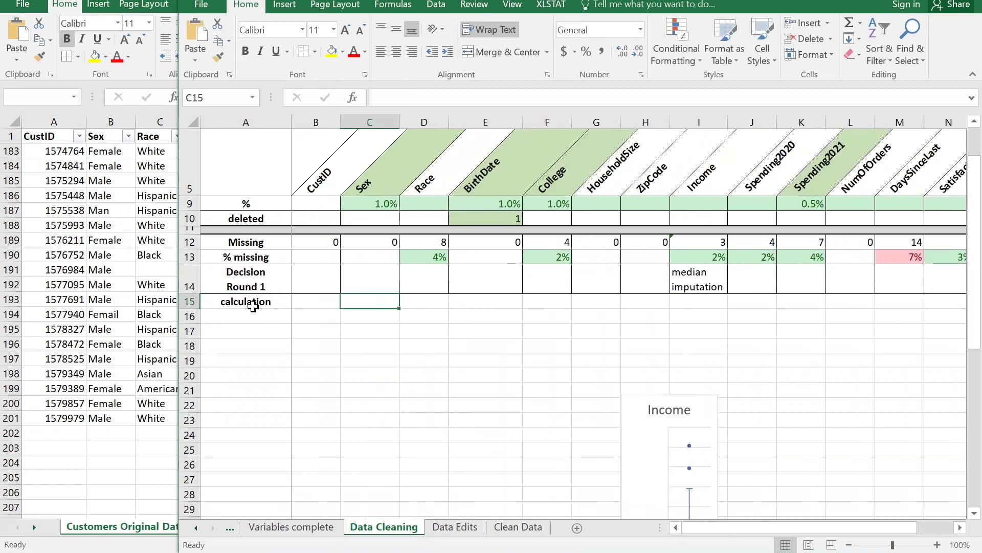
Calculate the Income median in I15 with =MEDIAN('Customers Original Data'!H2:H201), and autofit column I
click(701, 302)
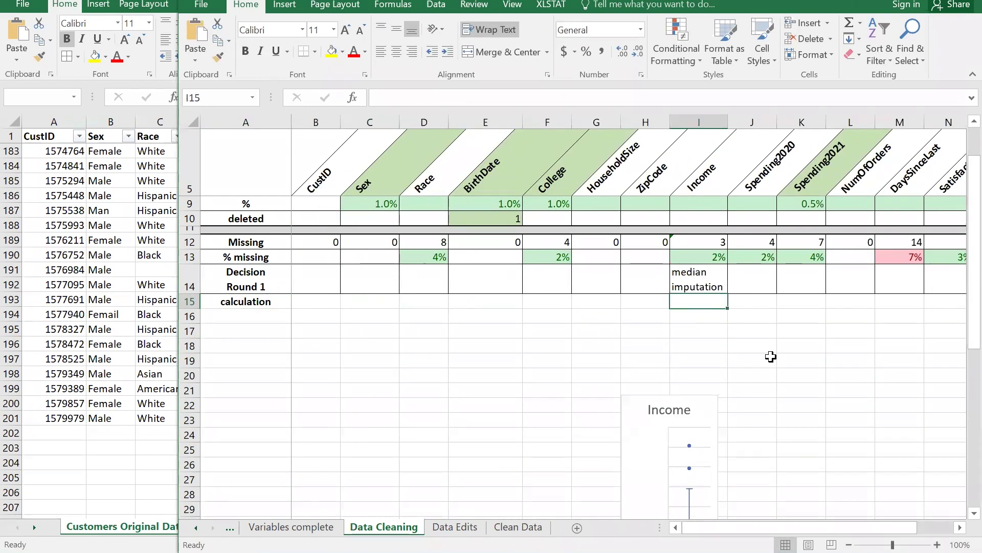
drag(803, 526, 818, 524)
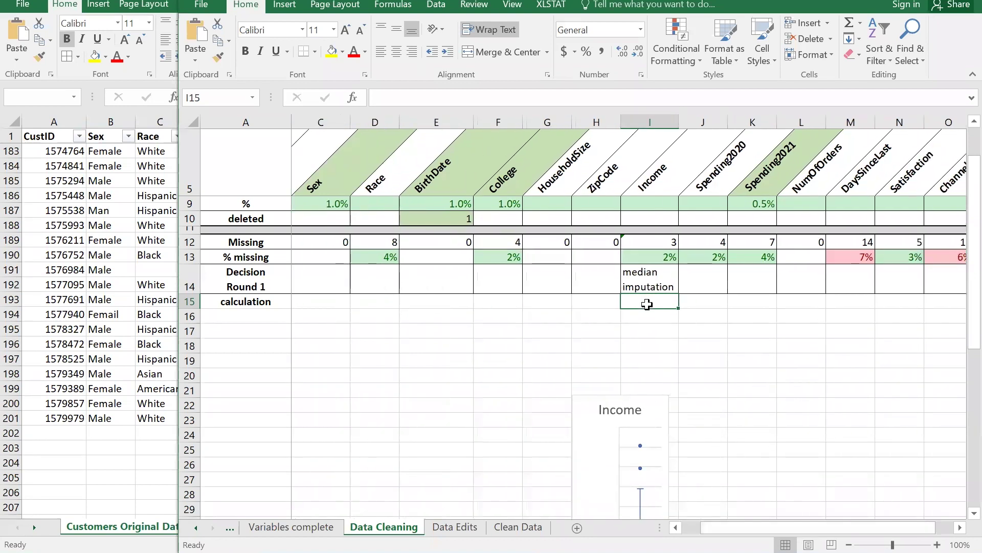
text(=med)
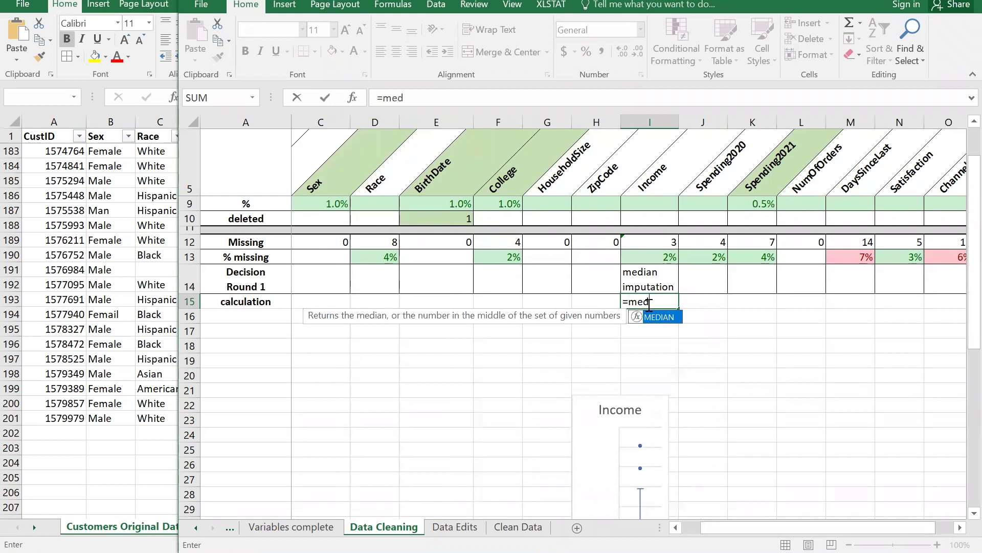
key(Tab)
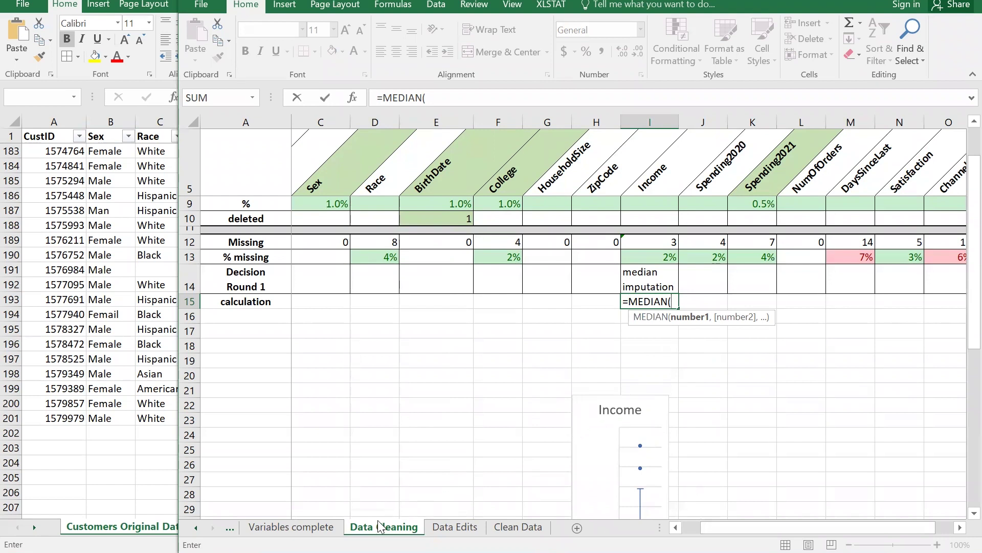
click(128, 493)
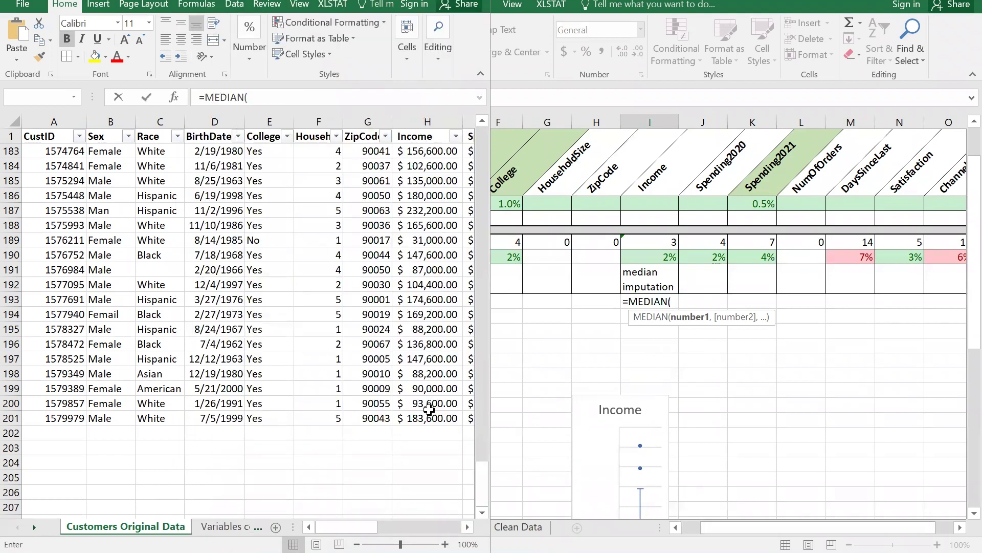
click(427, 417)
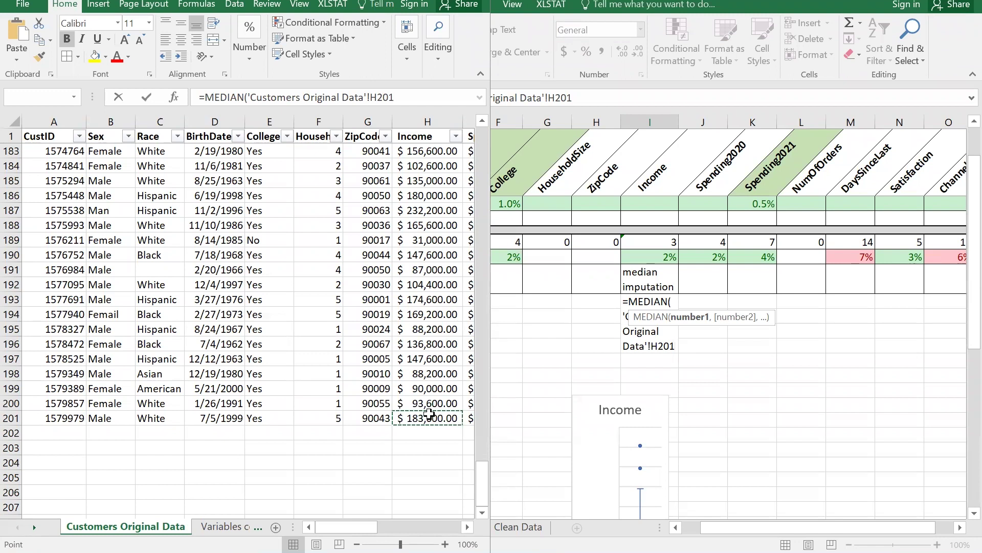
scroll(429, 421, up, 17)
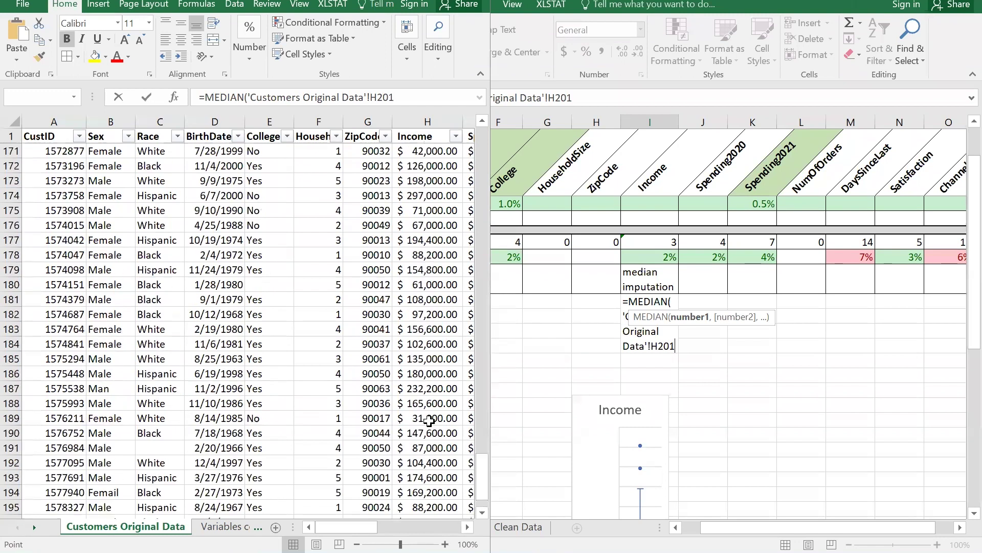
drag(481, 407, 480, 365)
scroll(436, 246, up, 20)
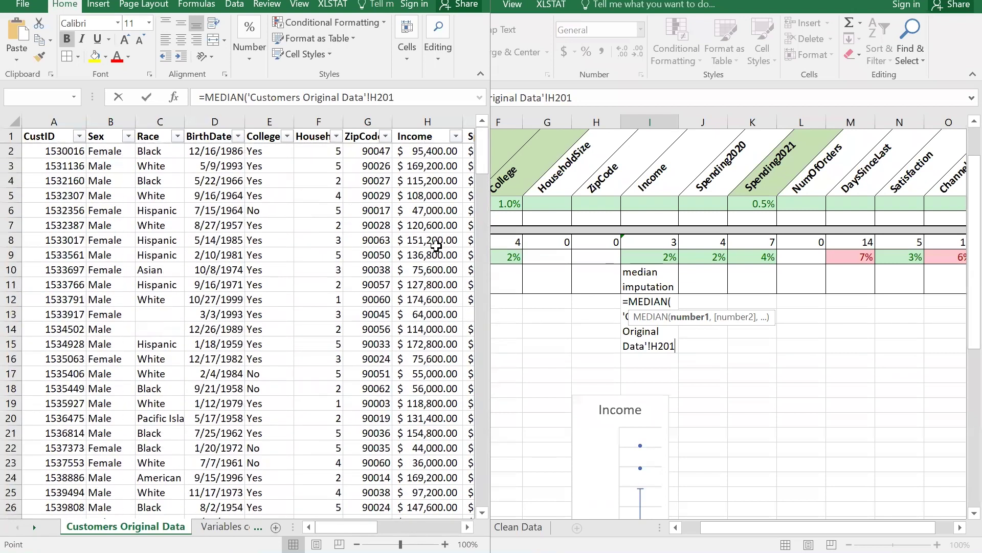
shift+click(434, 150)
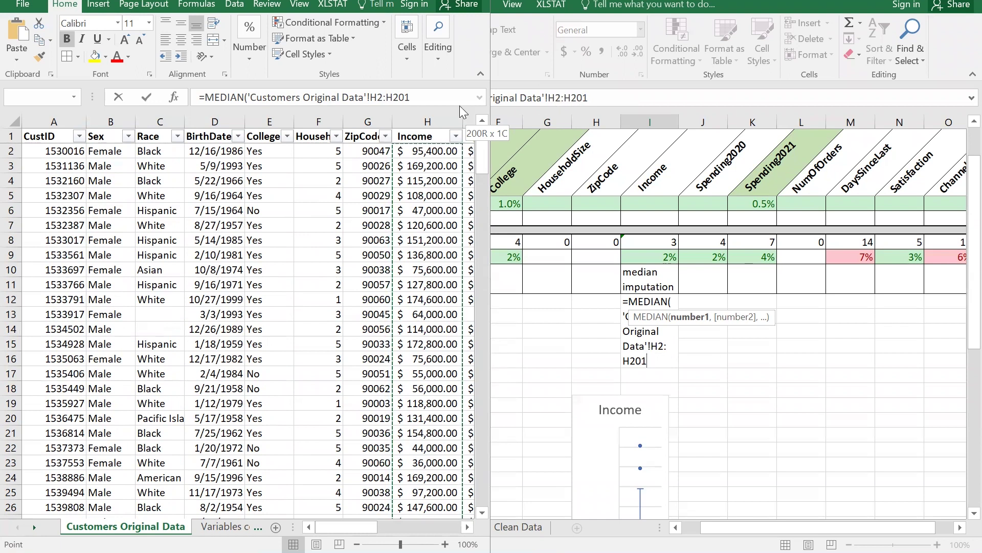
click(617, 104)
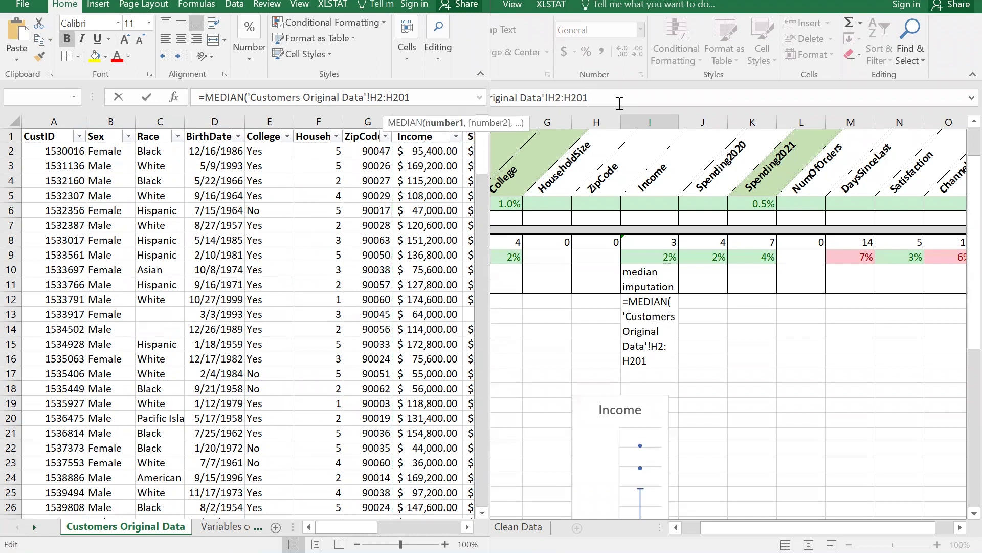
key(Return)
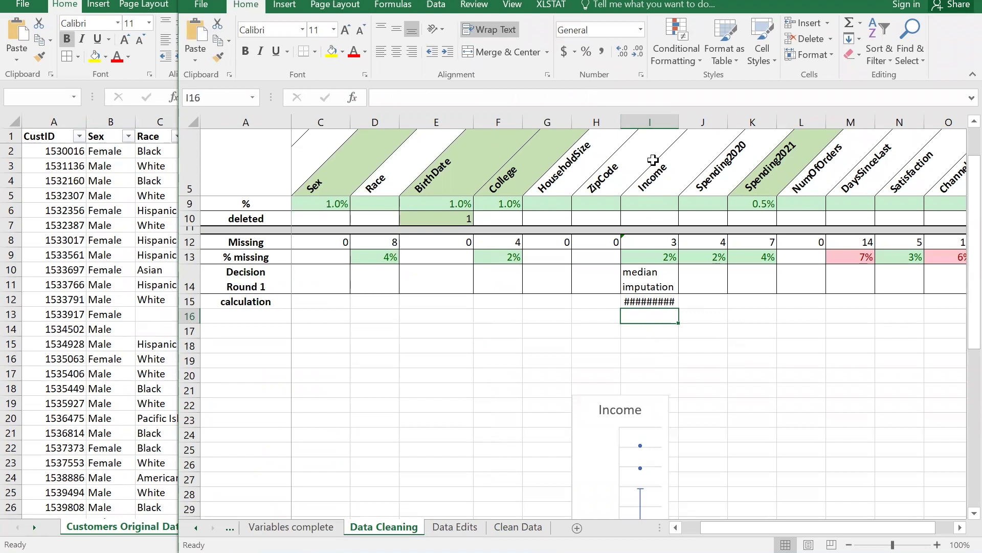
double_click(678, 118)
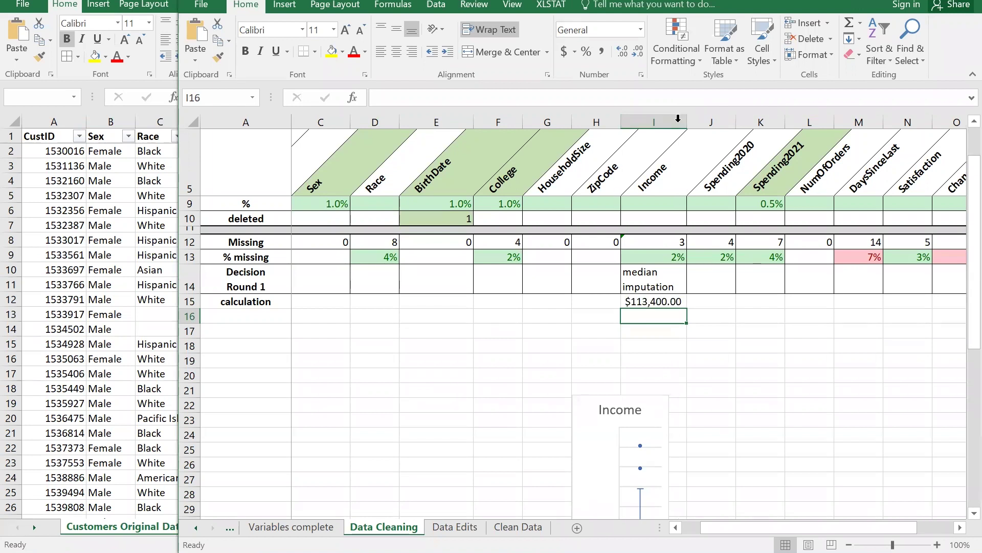
click(660, 302)
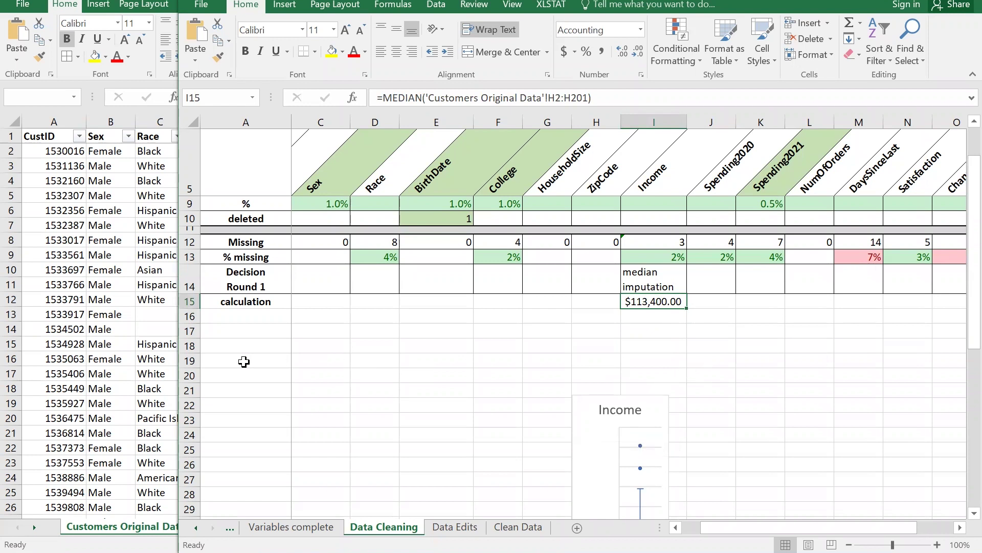
Narrow the Data Cleaning window to uncover more original data, and label A16 "still missing" and A17 "%"
drag(179, 384, 439, 385)
click(517, 321)
text(still missing)
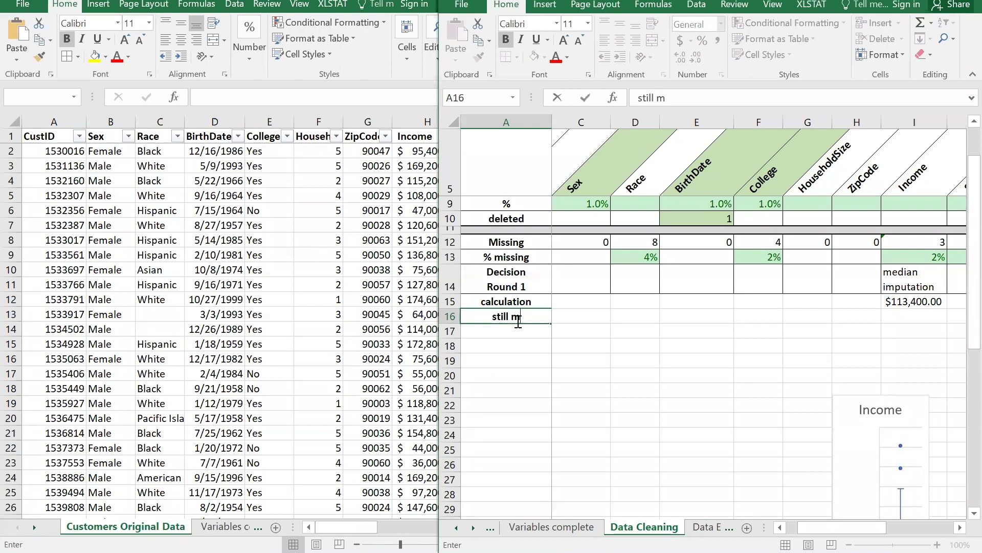
key(Return)
text(%)
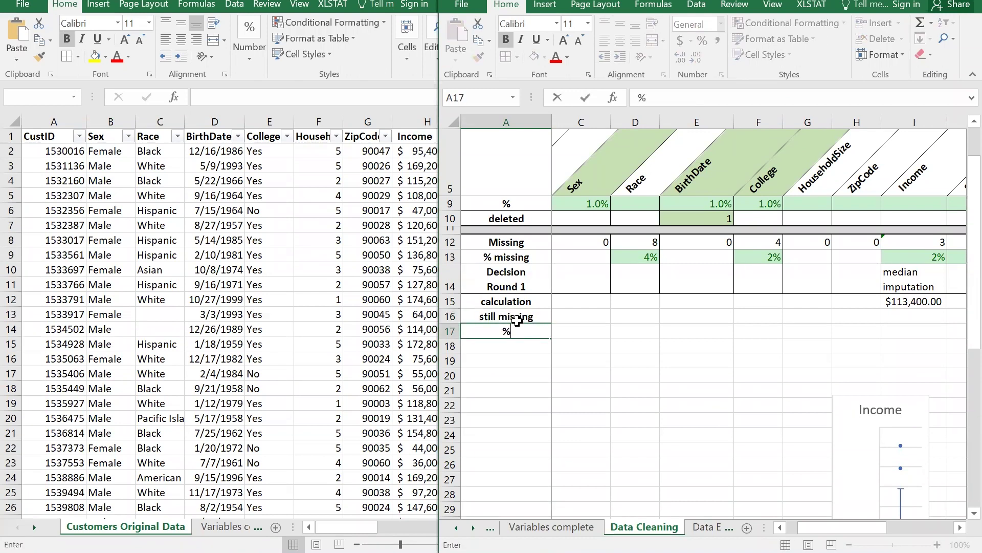
key(Return)
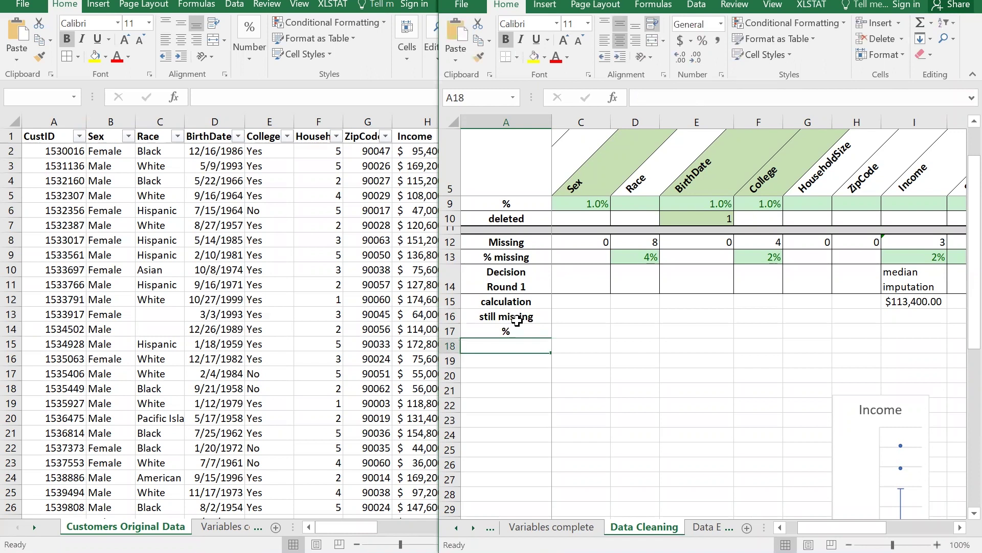
Apply all borders to the calculation, still missing and % rows, range A15:P17
drag(834, 530, 927, 527)
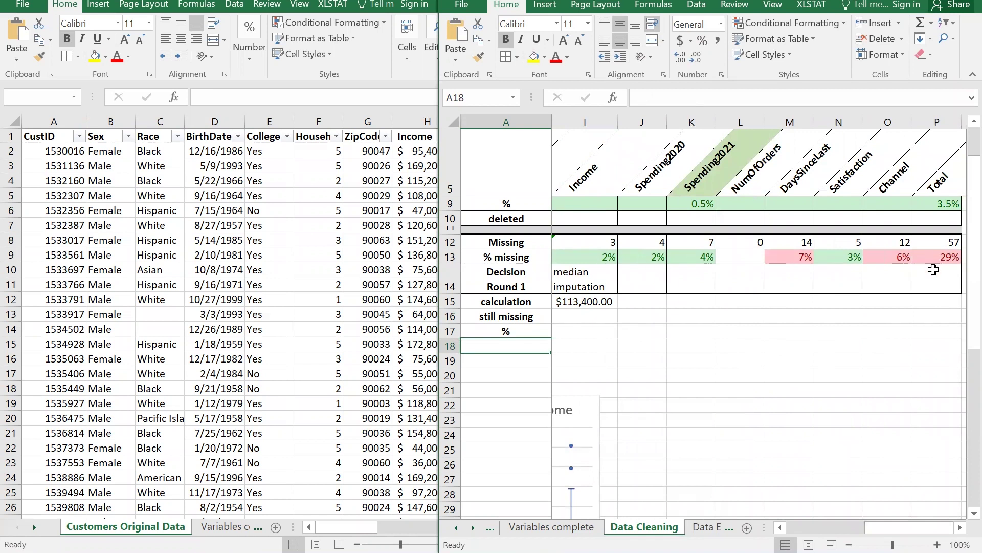
drag(921, 530, 866, 519)
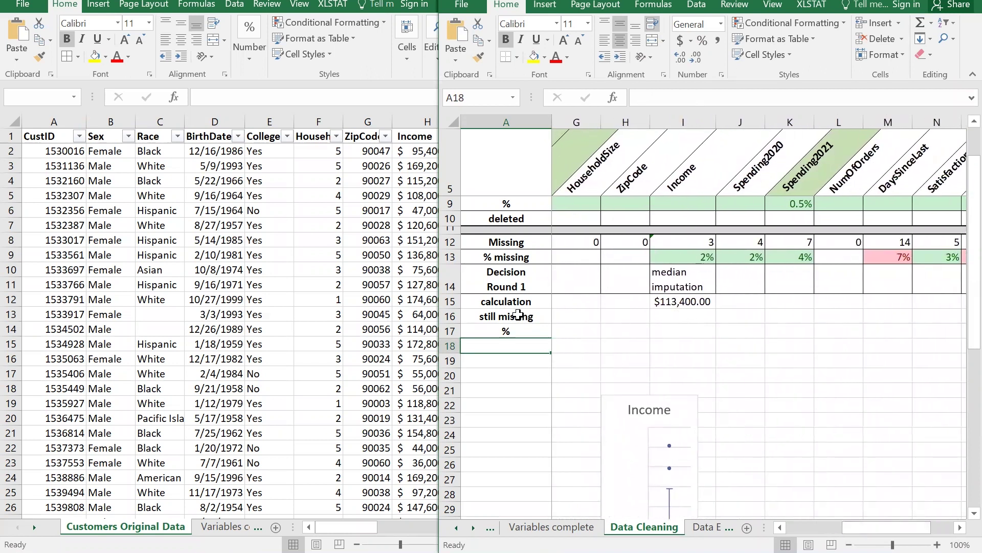
drag(475, 301, 881, 337)
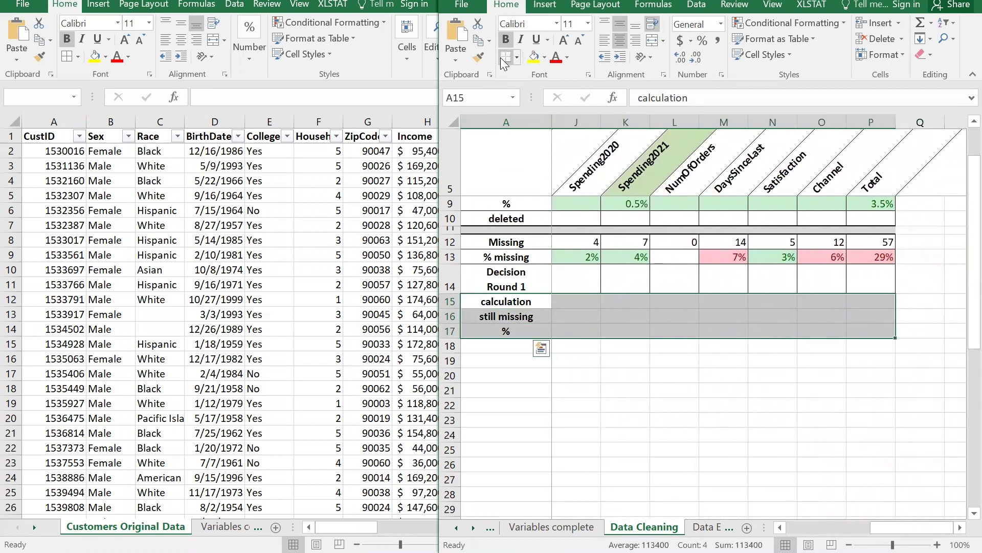
click(517, 58)
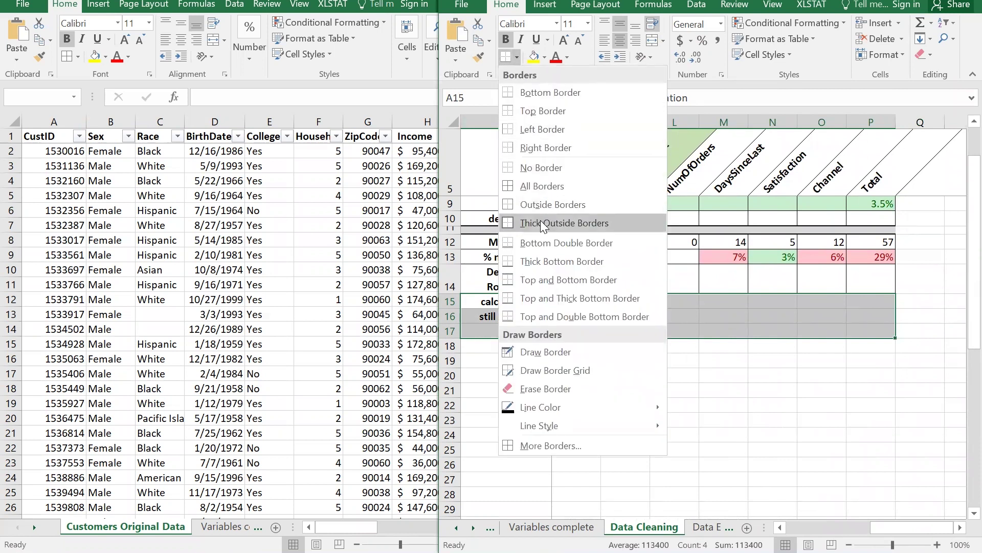
click(534, 186)
click(616, 391)
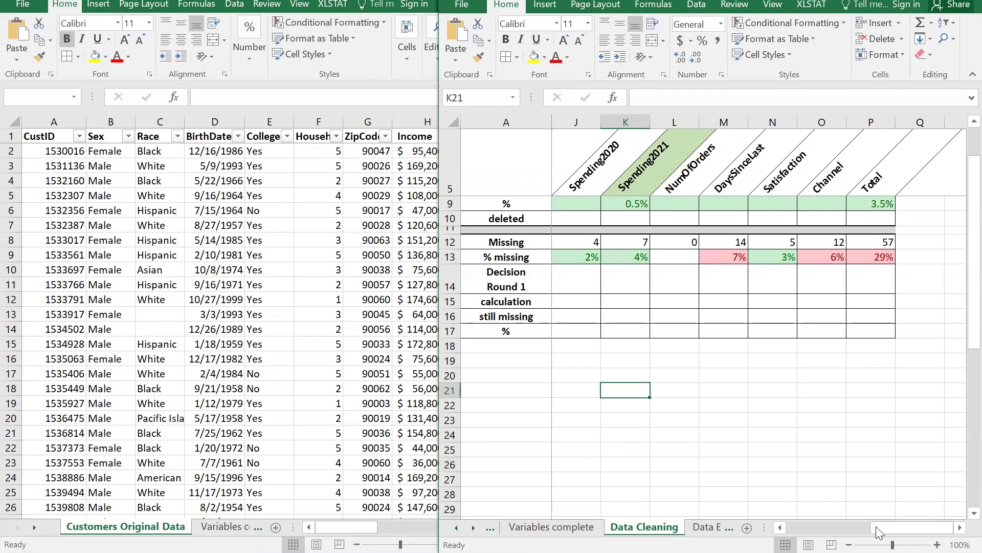
Move the Income box plot up to start at row 18, just beneath the bordered table in the Income column
scroll(747, 481, left, 5)
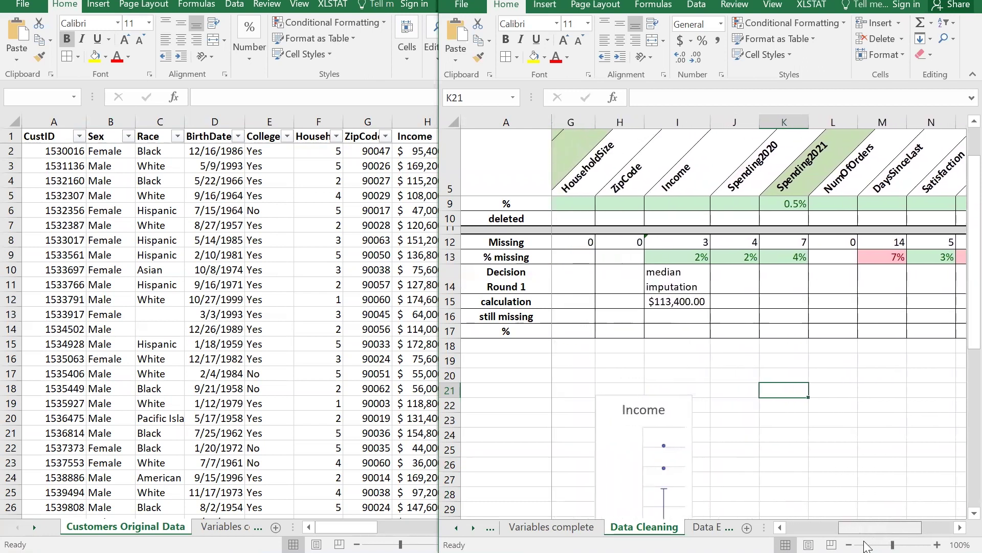
scroll(747, 481, right, 1)
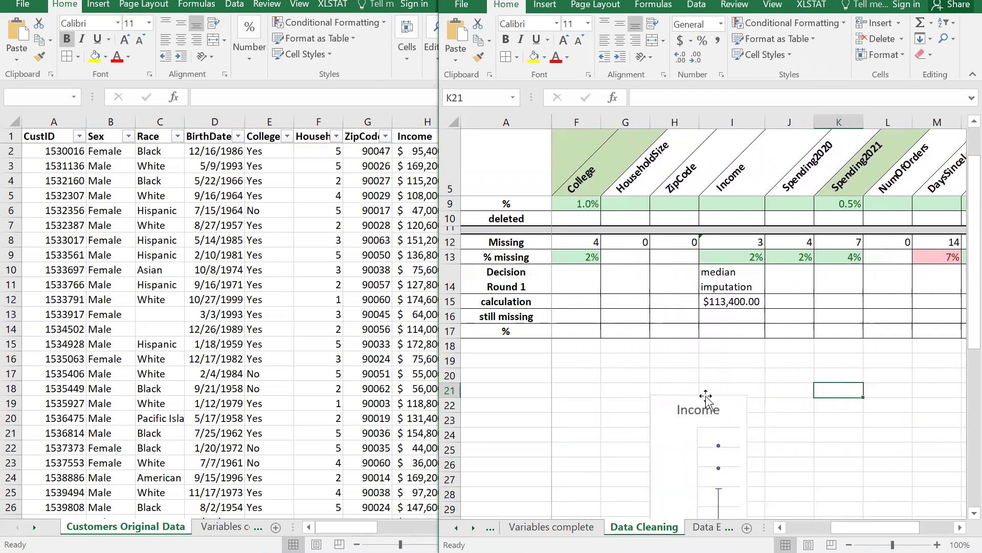
click(706, 395)
drag(706, 396, 726, 345)
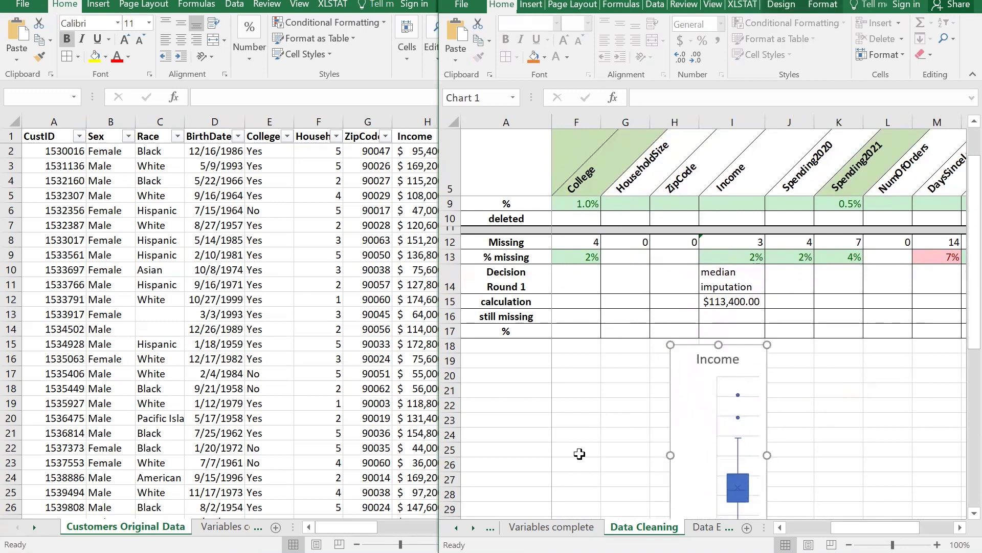
click(623, 422)
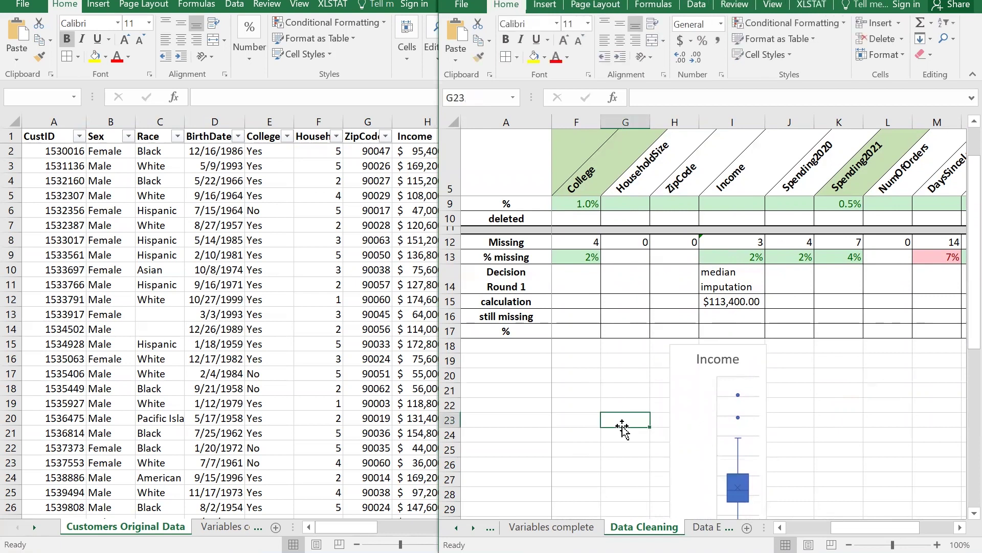
Widen the original data window and filter the Income column on Customers Original Data to show only blanks
drag(439, 389, 490, 389)
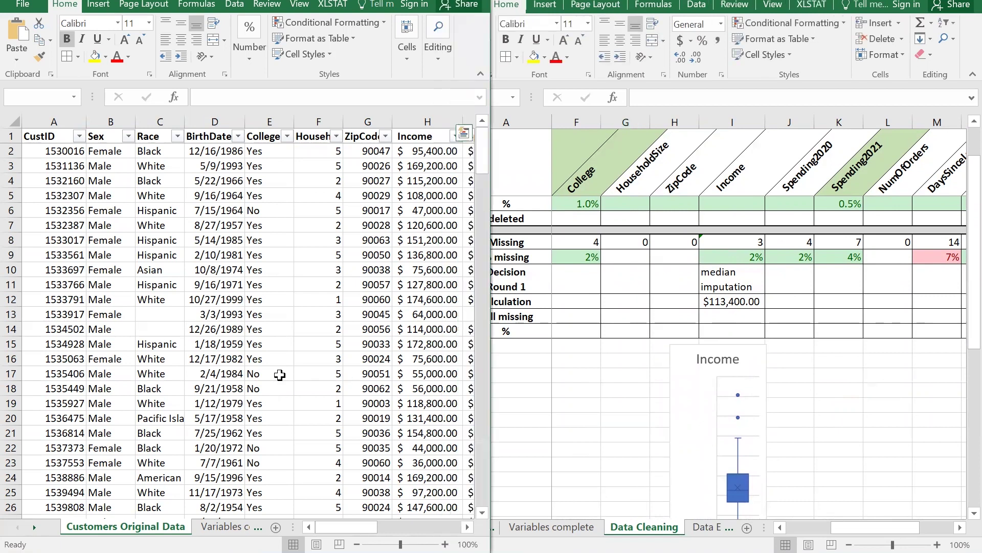
click(270, 254)
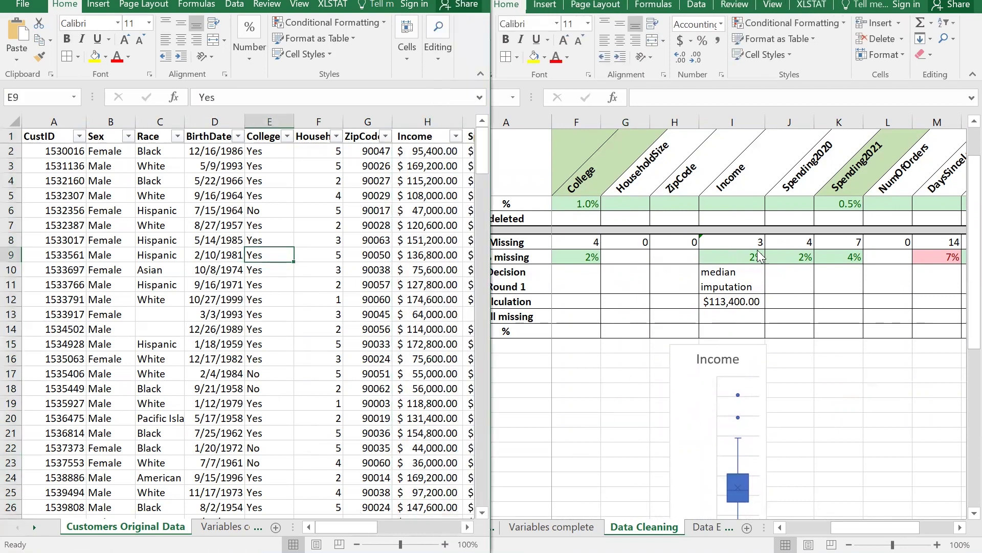
click(455, 137)
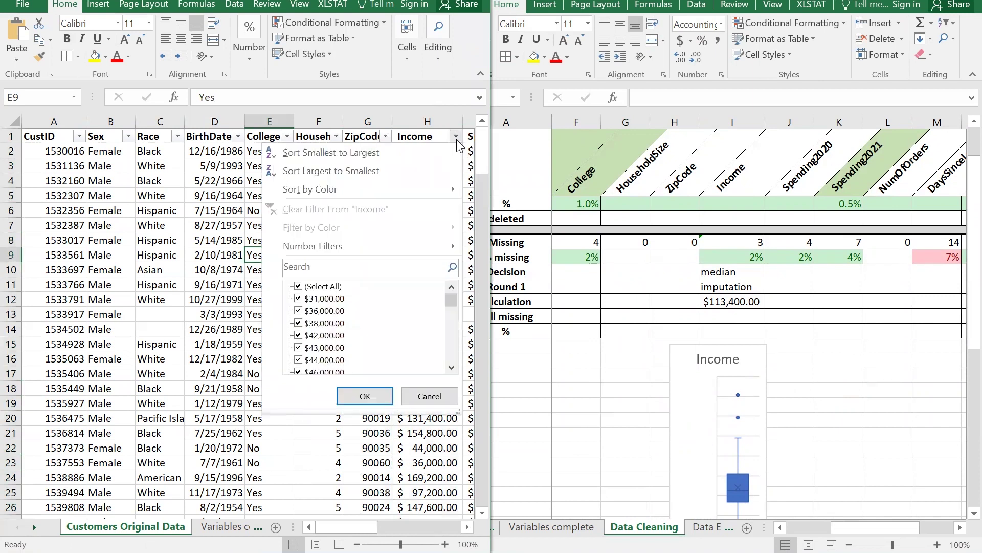
click(312, 286)
scroll(372, 321, down, 3)
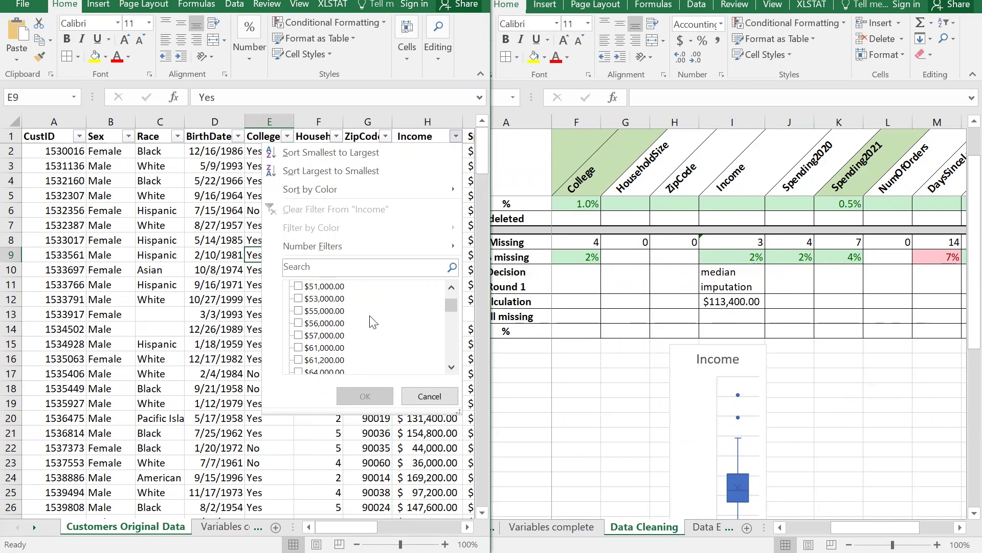
drag(452, 305, 453, 361)
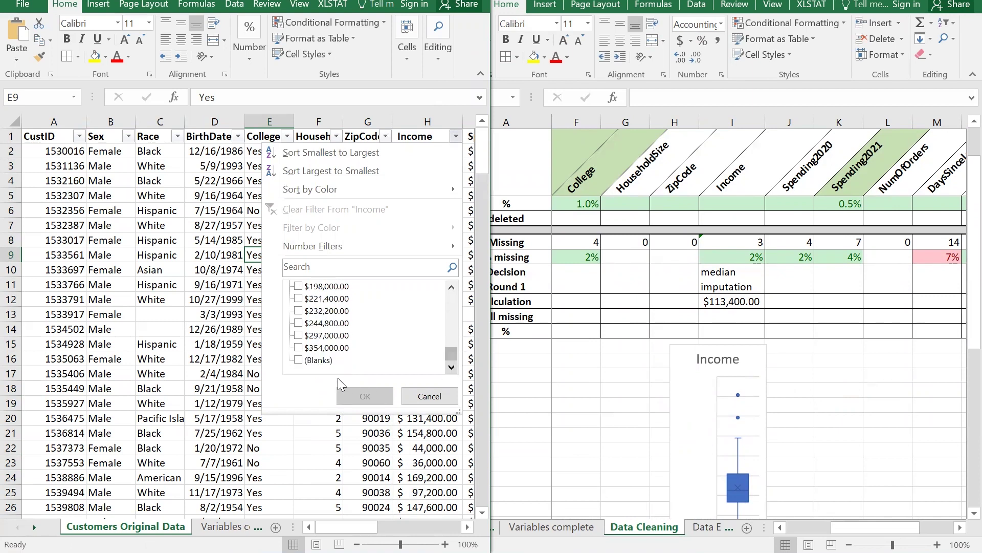
click(299, 361)
click(369, 396)
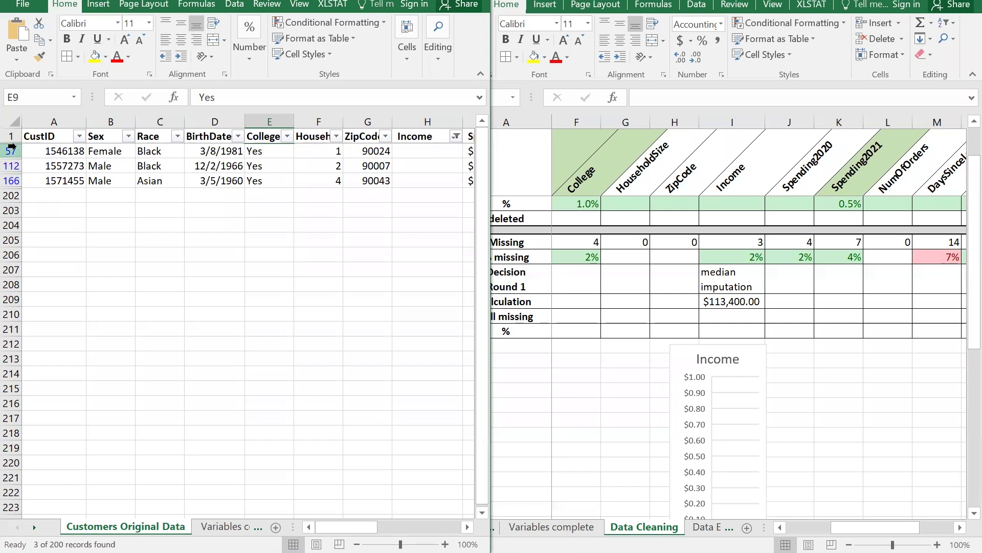
Copy the header row and the filtered blank-income records to the Data Edits sheet, starting at A15
drag(11, 136, 6, 179)
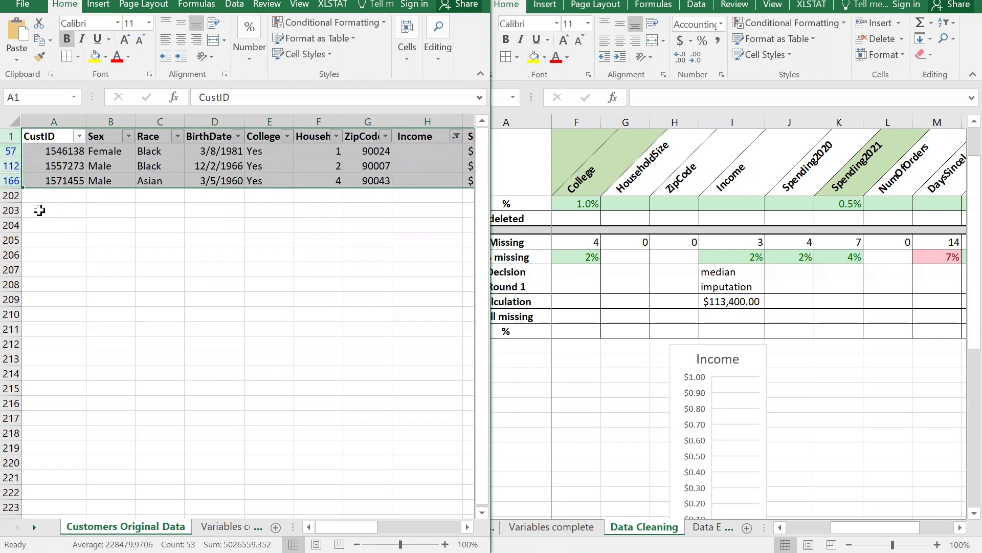
key(ctrl+c)
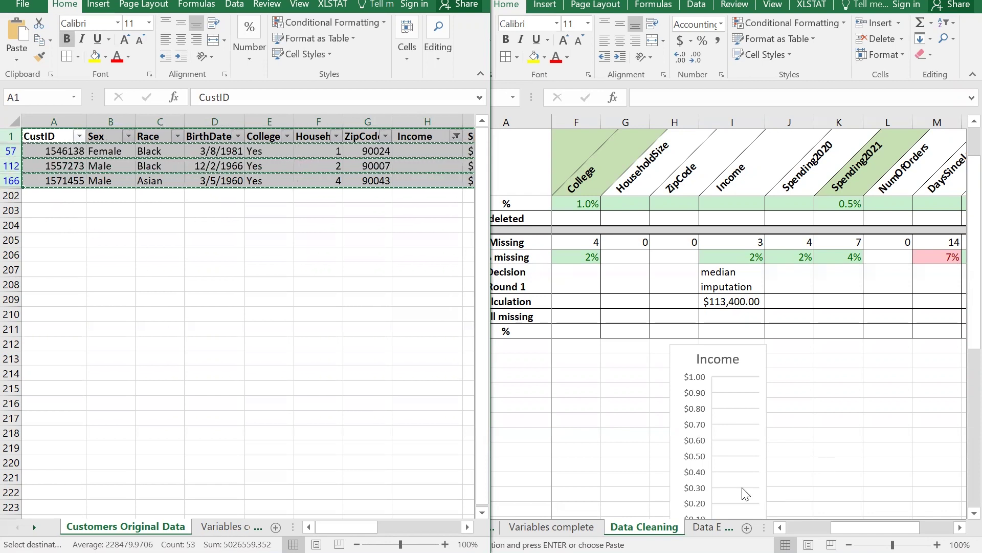
click(705, 528)
click(705, 528)
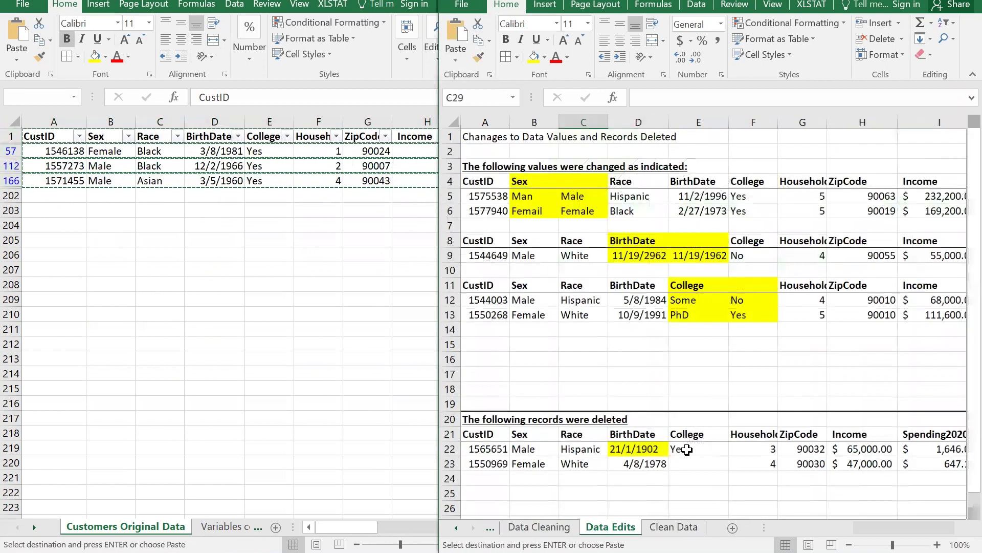
click(480, 347)
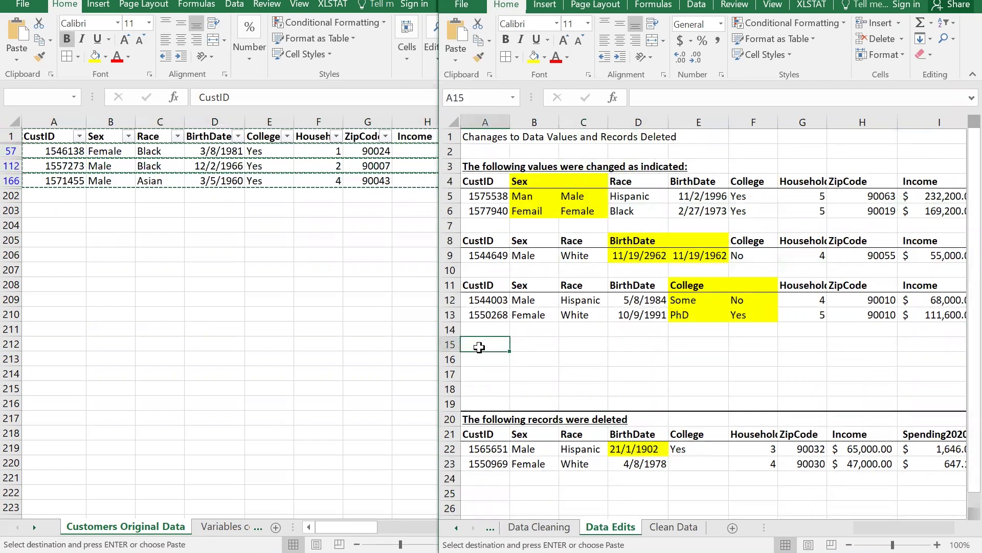
key(ctrl+v)
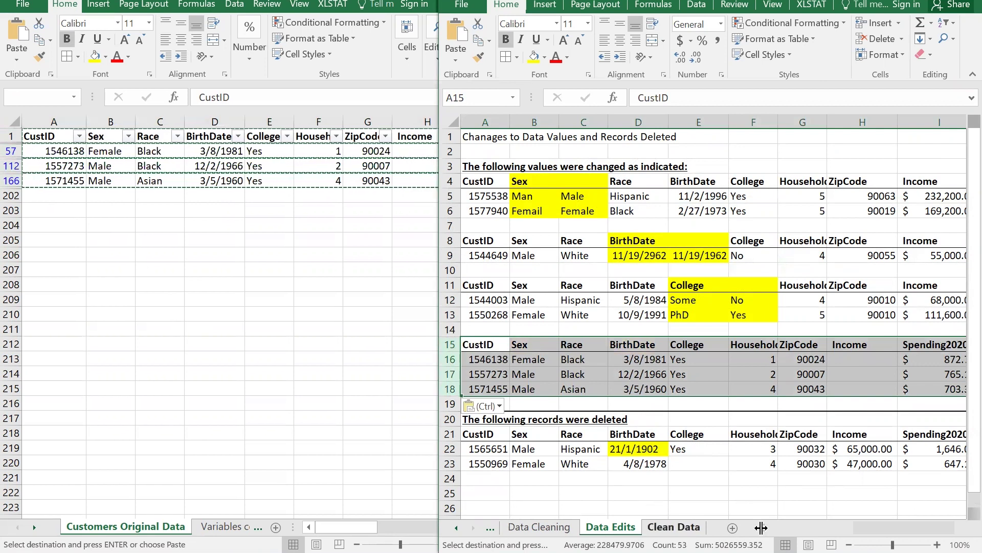
Insert cells at I15:I18 beside Income in the pasted block, shifting existing cells right, and head the new column Median
drag(839, 526, 863, 523)
click(842, 374)
click(842, 346)
drag(843, 363, 847, 387)
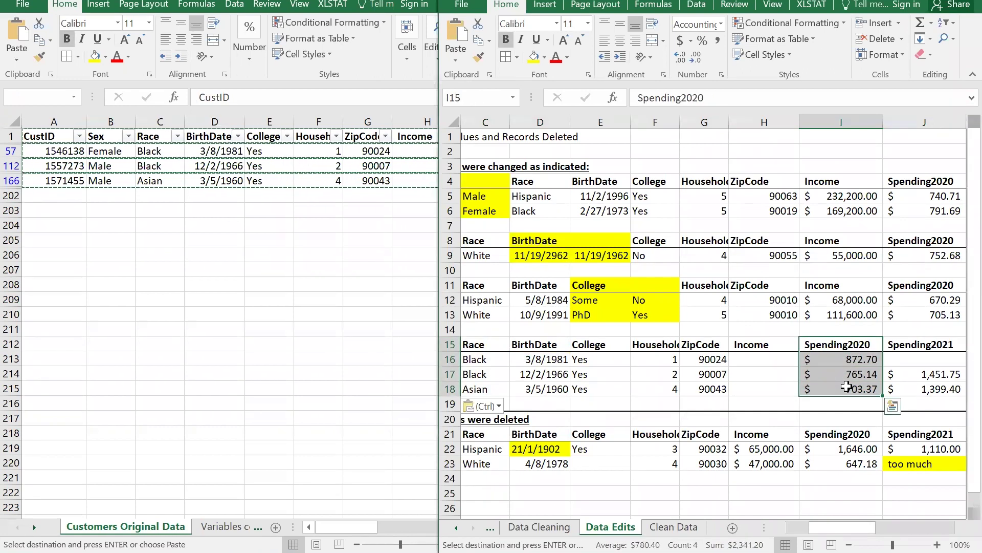
right_click(831, 360)
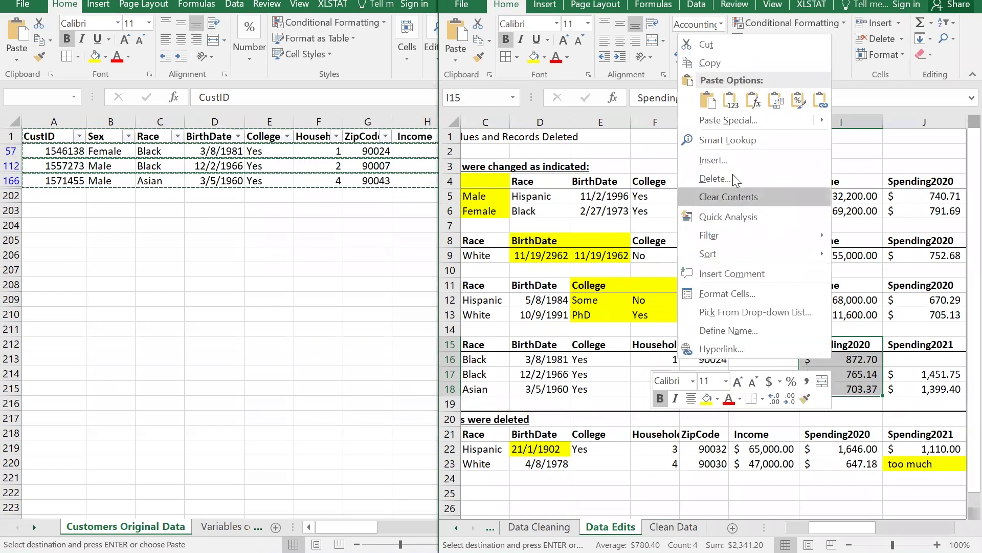
click(726, 161)
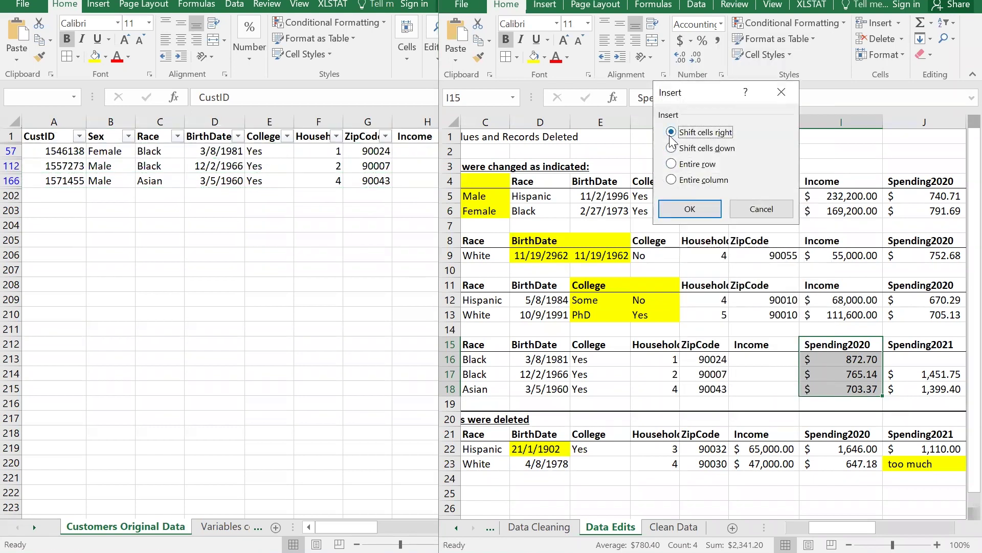
click(688, 208)
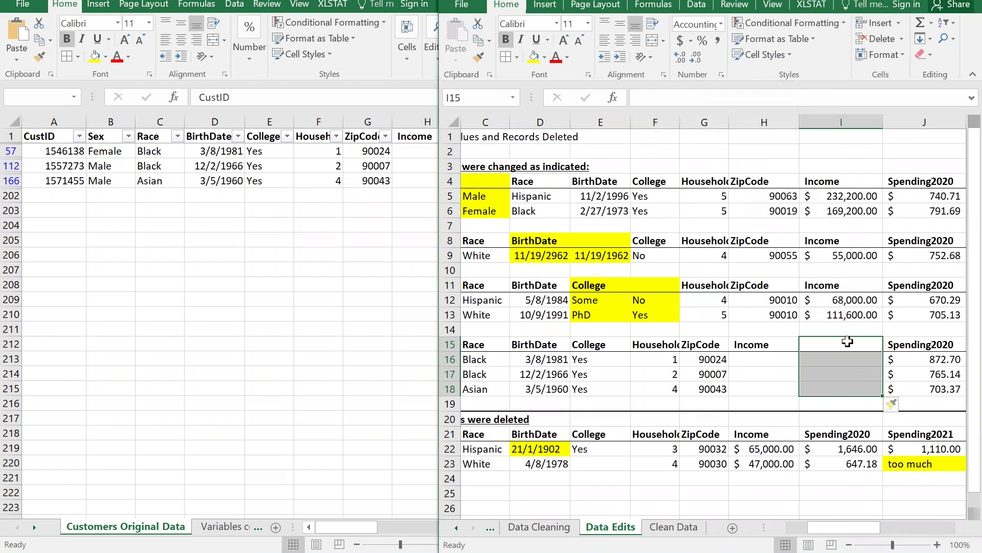
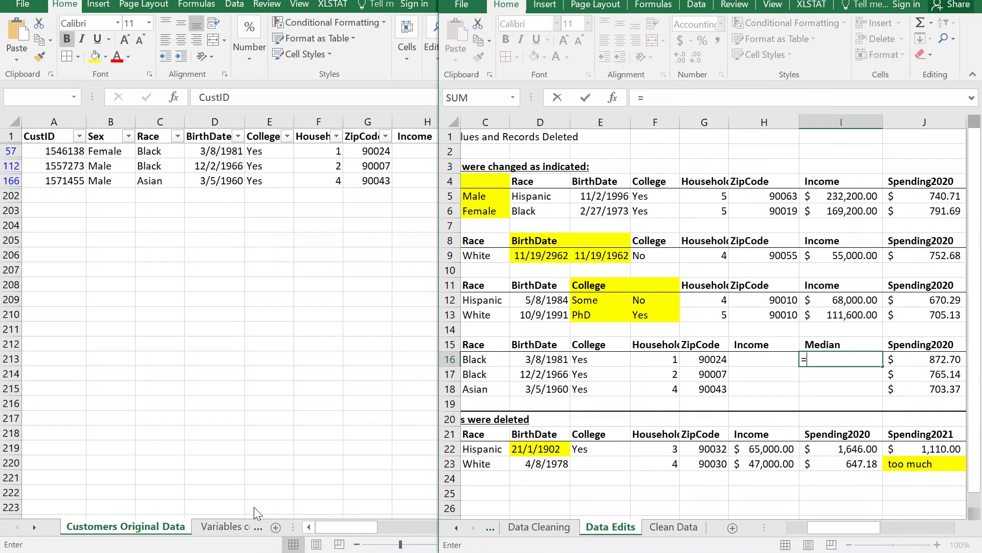
Link I16 under the Median heading to the Income calculation on Data Cleaning with ='Data Cleaning'!I15
right_click(33, 527)
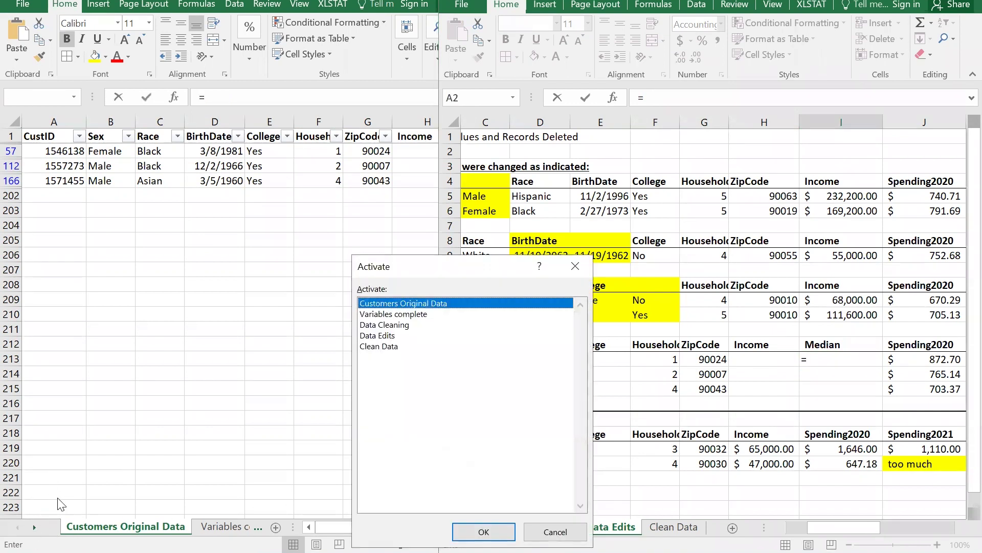
click(388, 325)
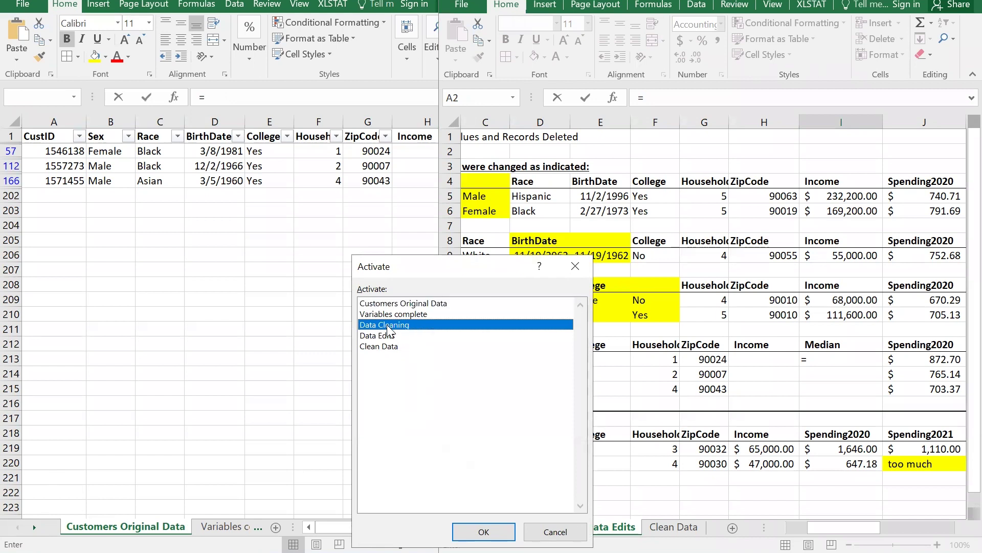
click(481, 531)
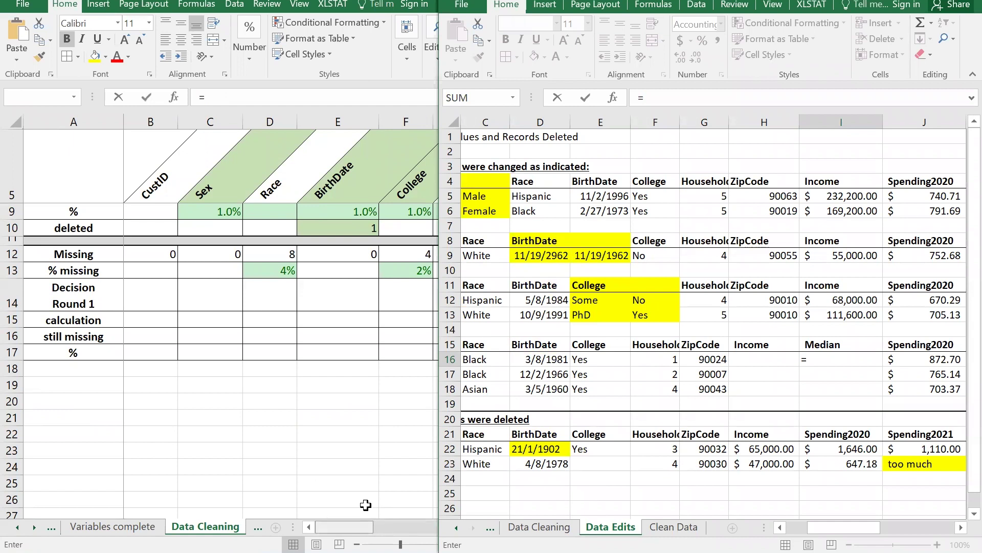
click(353, 463)
drag(340, 529, 389, 532)
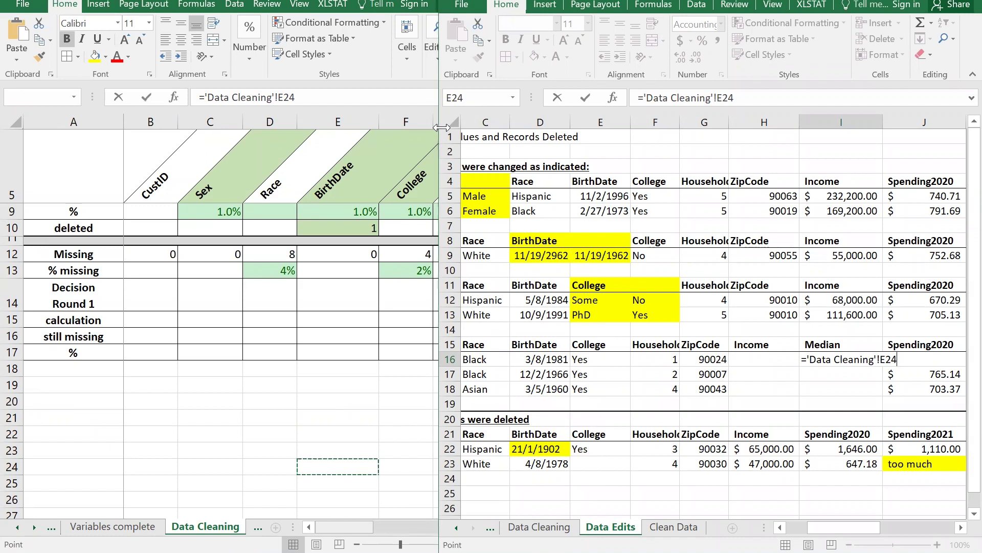
drag(441, 127, 488, 128)
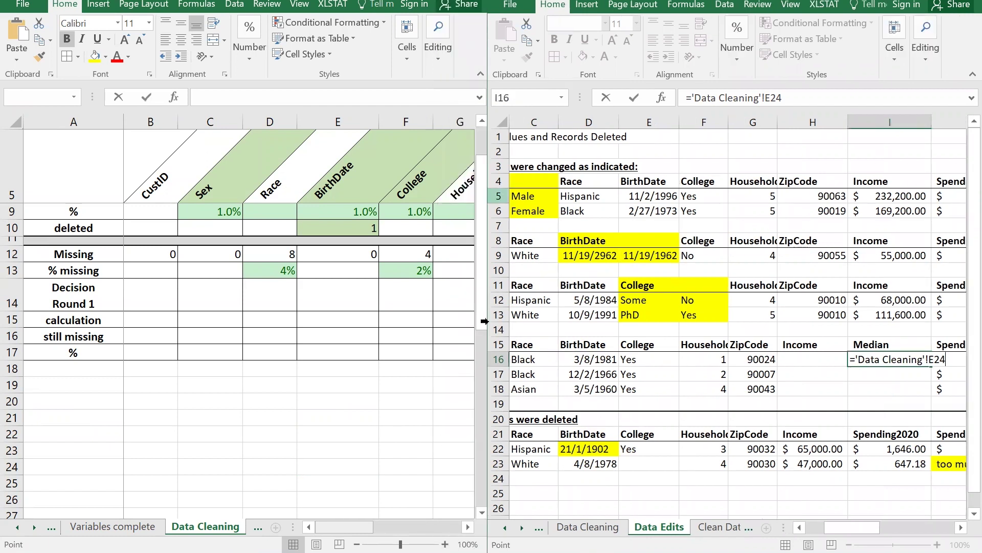
click(469, 527)
click(470, 527)
click(469, 527)
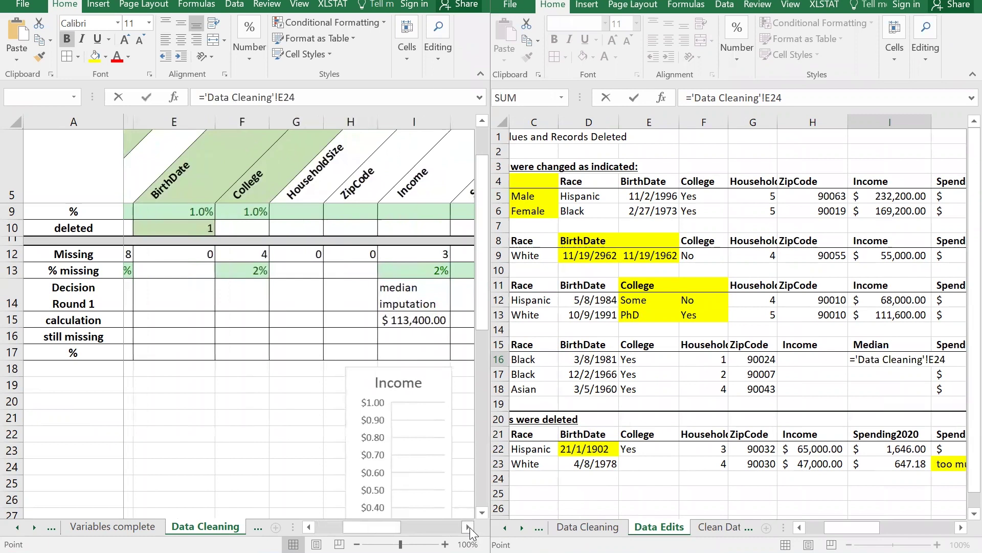
click(470, 527)
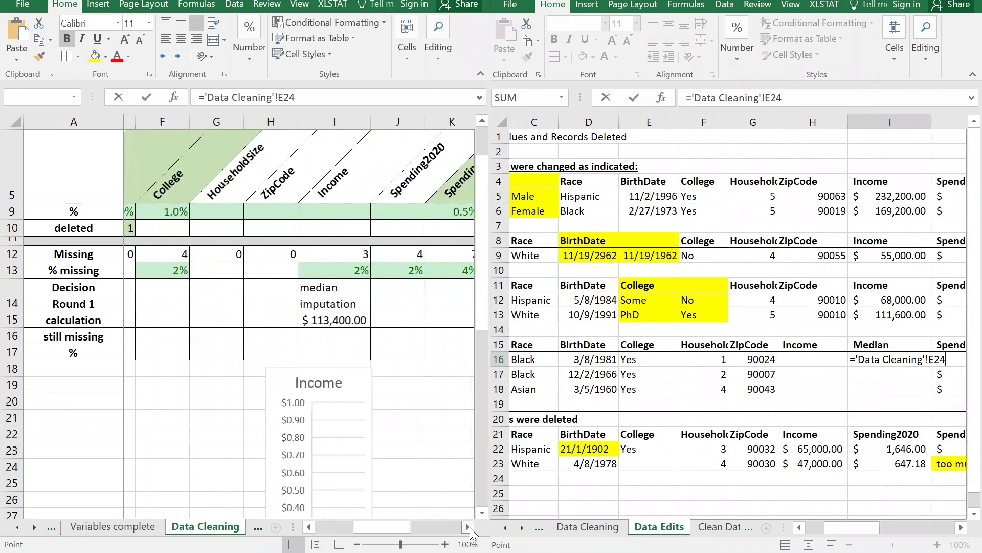
click(326, 318)
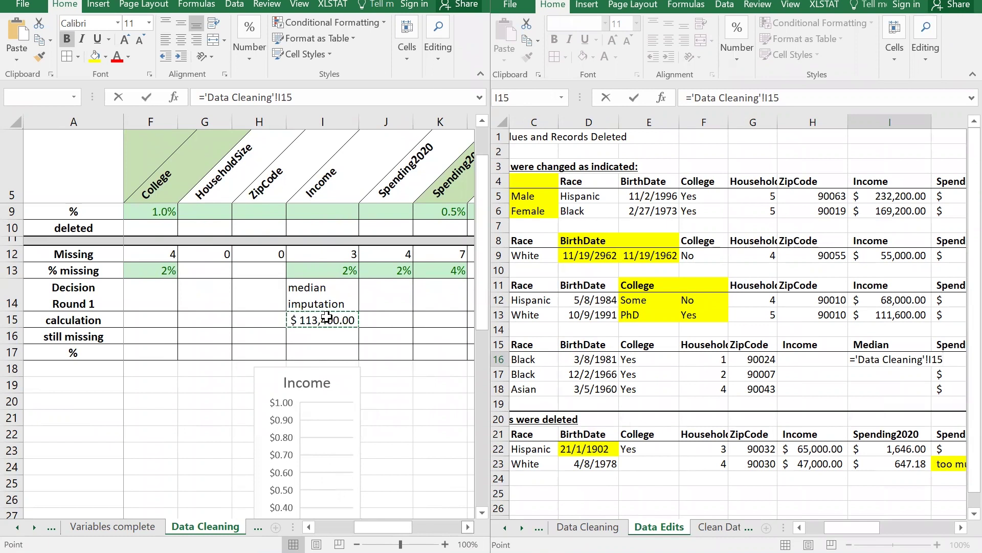
key(Return)
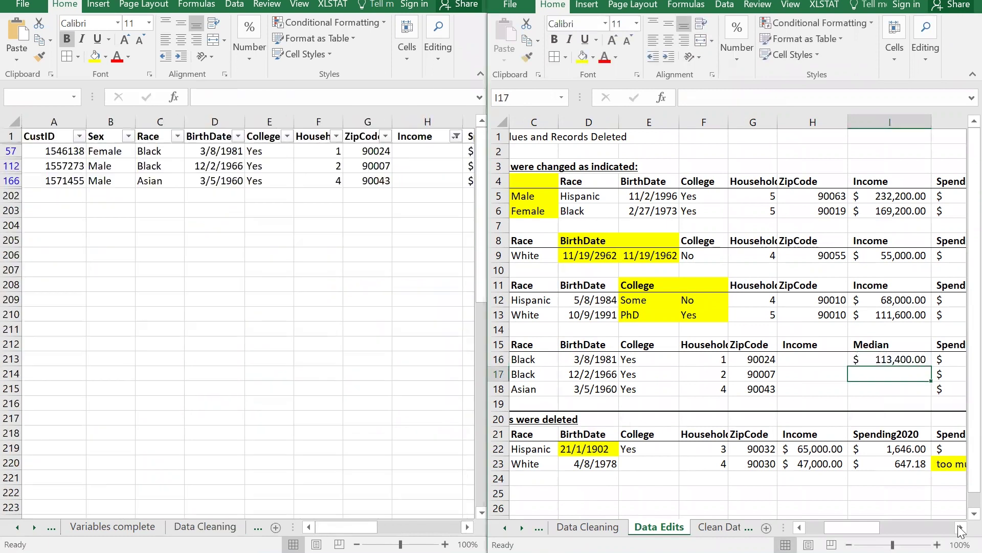
Make the I16 reference absolute as ='Data Cleaning'!$I$15 and fill it down through I18
click(902, 362)
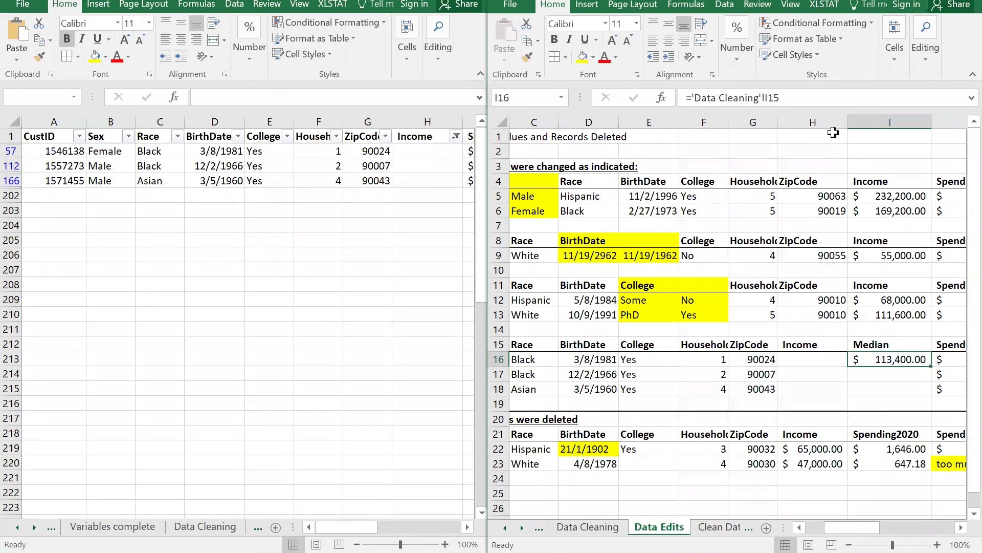
click(774, 98)
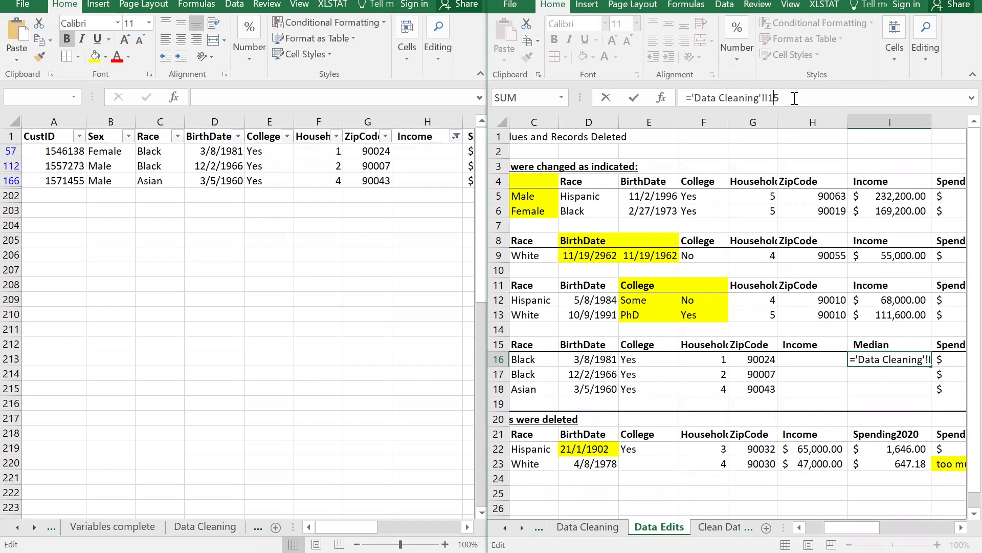
key(F4)
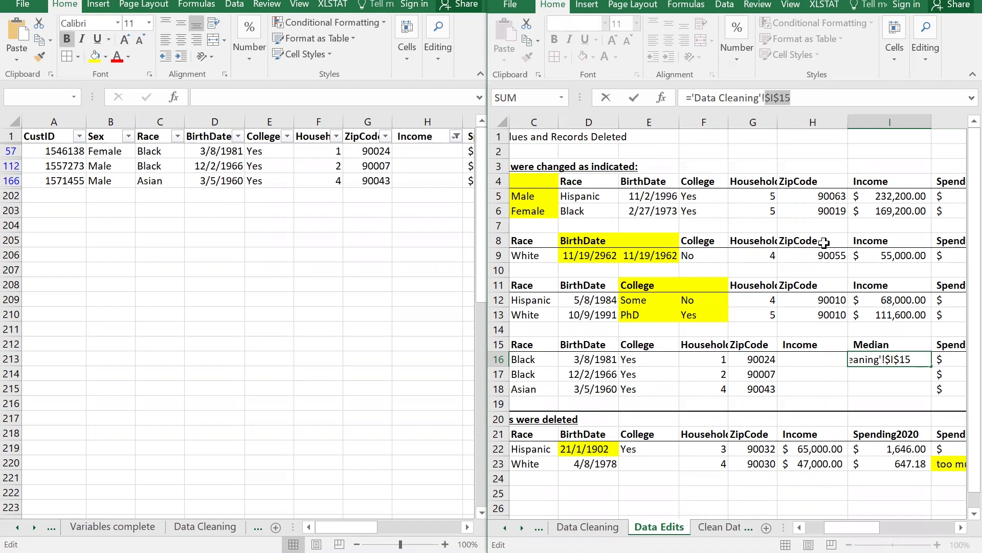
key(Return)
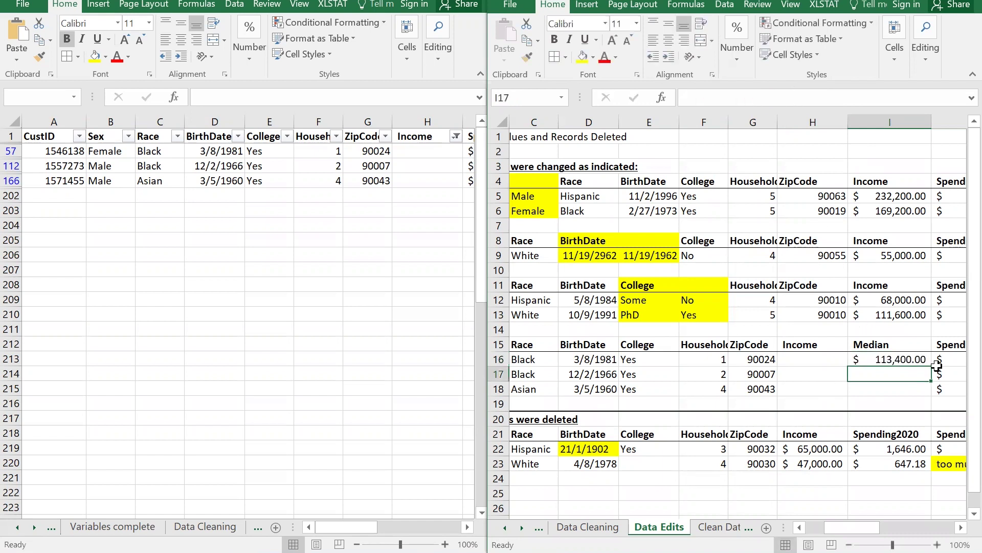
click(925, 362)
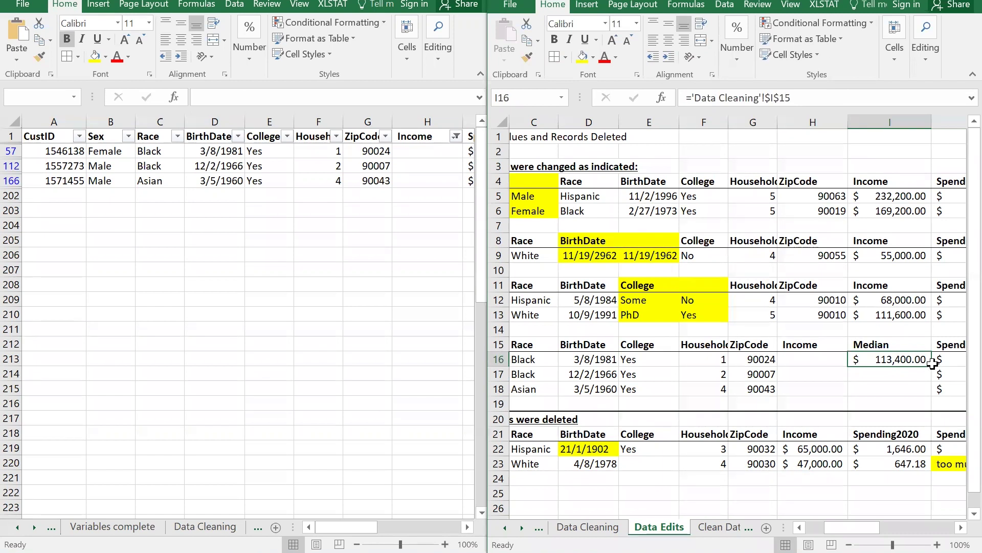
drag(932, 364, 927, 391)
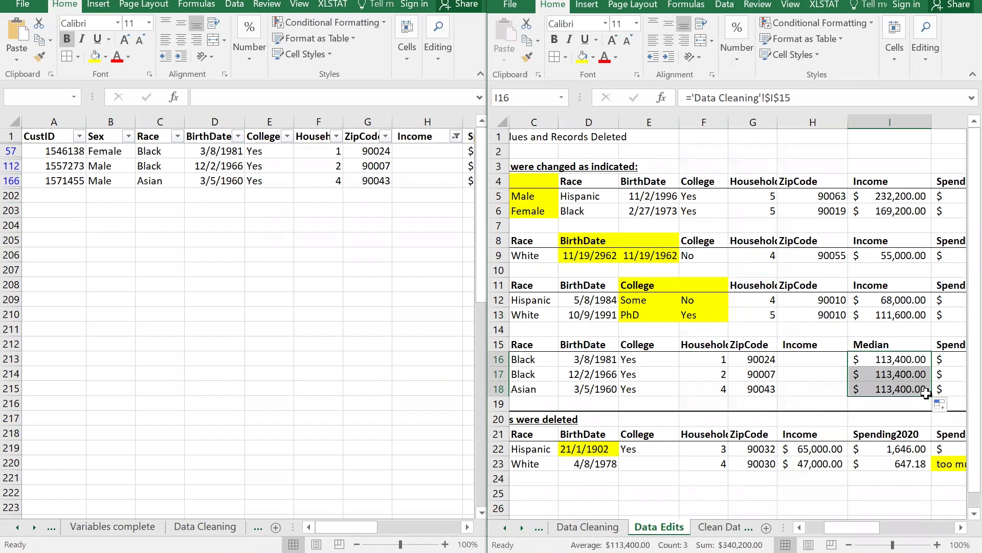
Highlight the Income and Median cells H15:I18 in yellow, and return to the filtered original data
drag(796, 349, 909, 387)
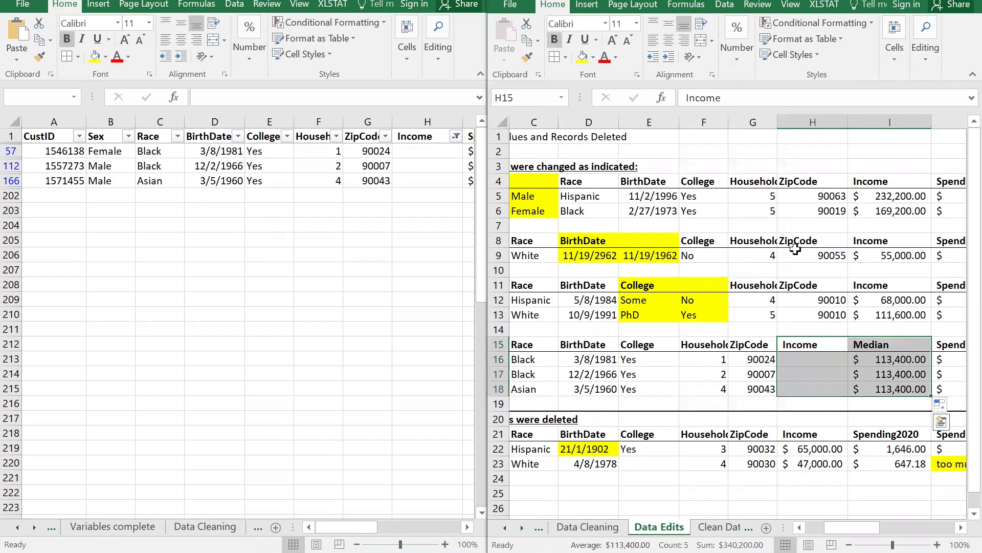
click(582, 56)
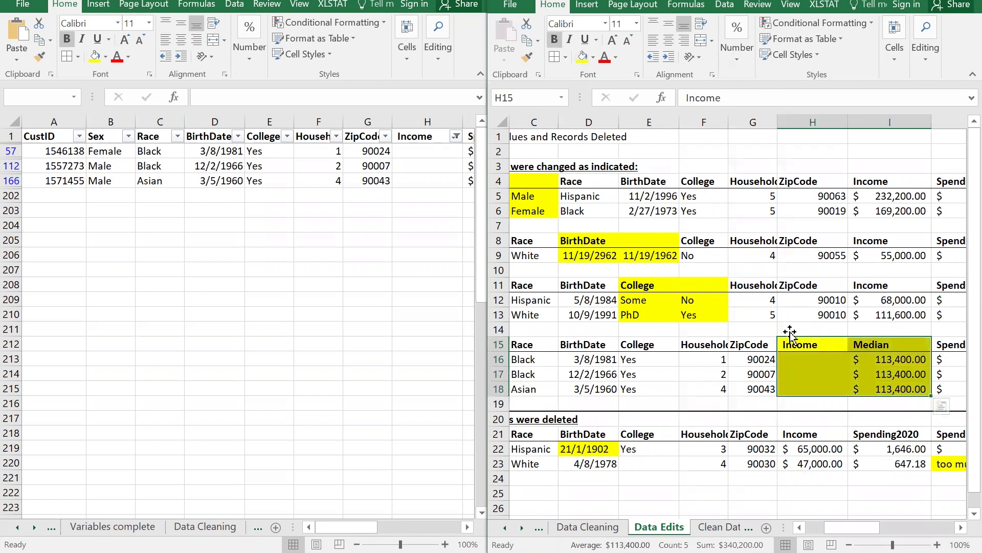
click(213, 348)
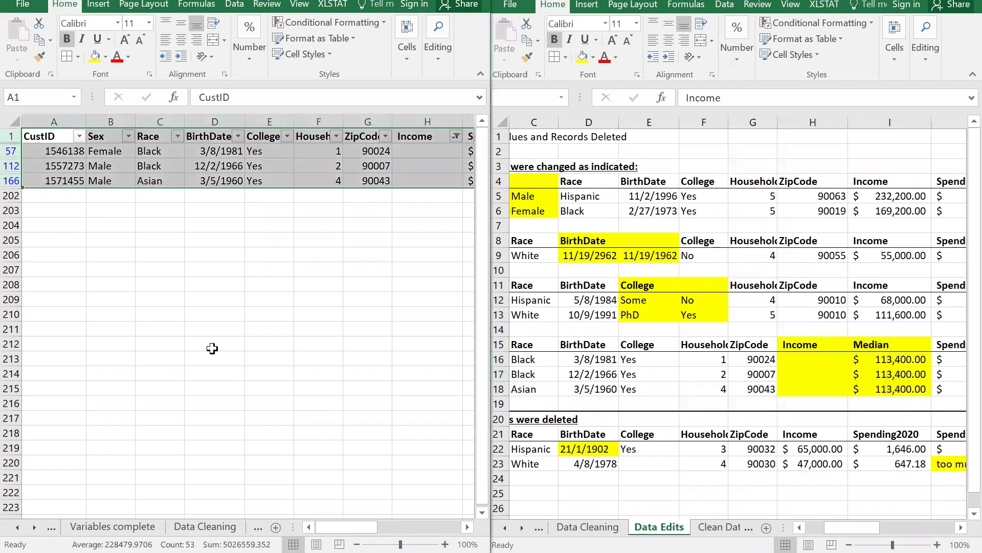
click(212, 348)
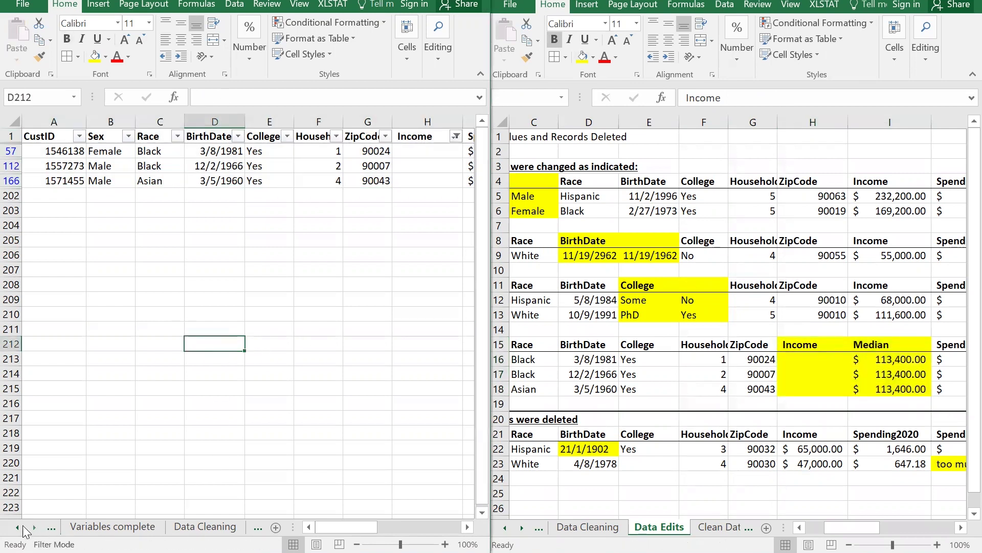
Filter the Income column on the Clean Data sheet to show only the records with blank values
right_click(18, 531)
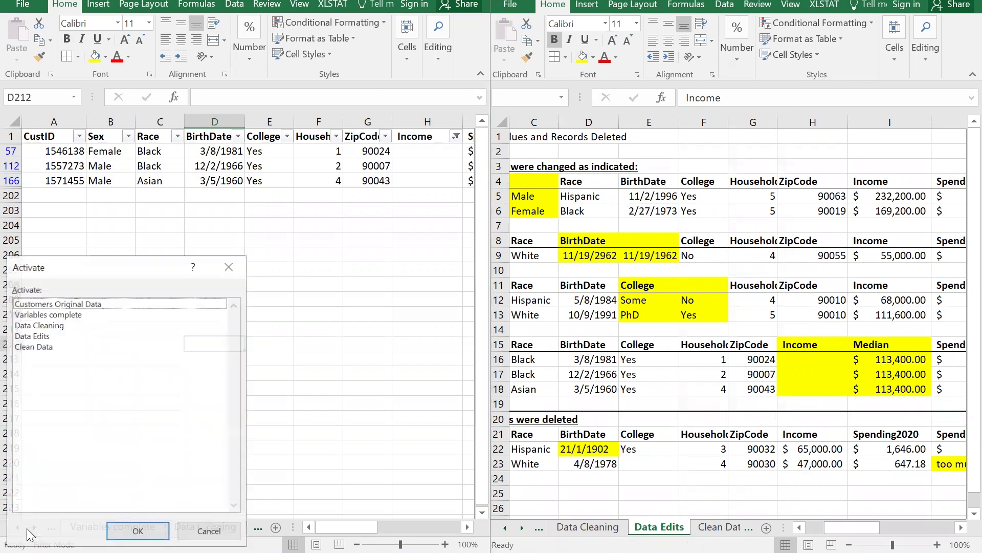
click(42, 346)
click(137, 532)
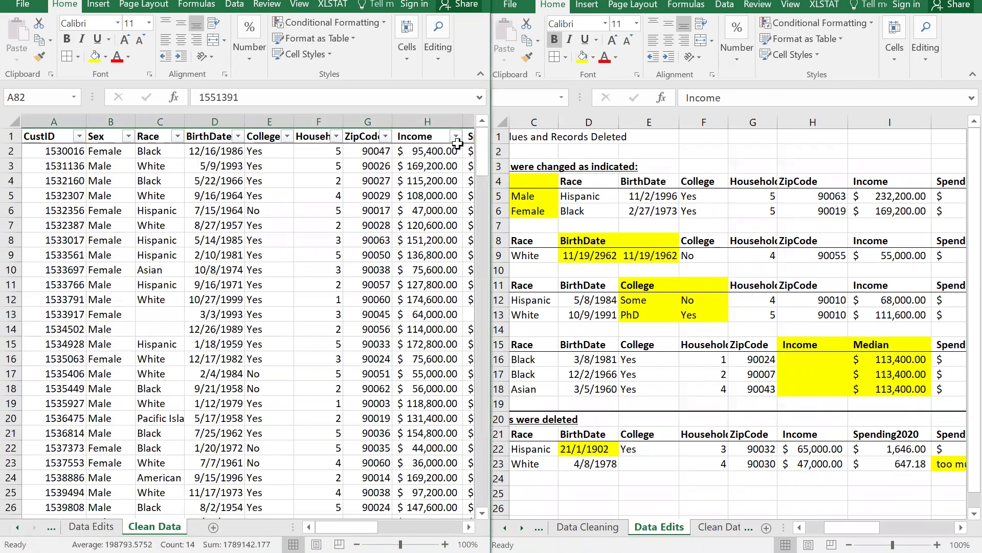
click(455, 136)
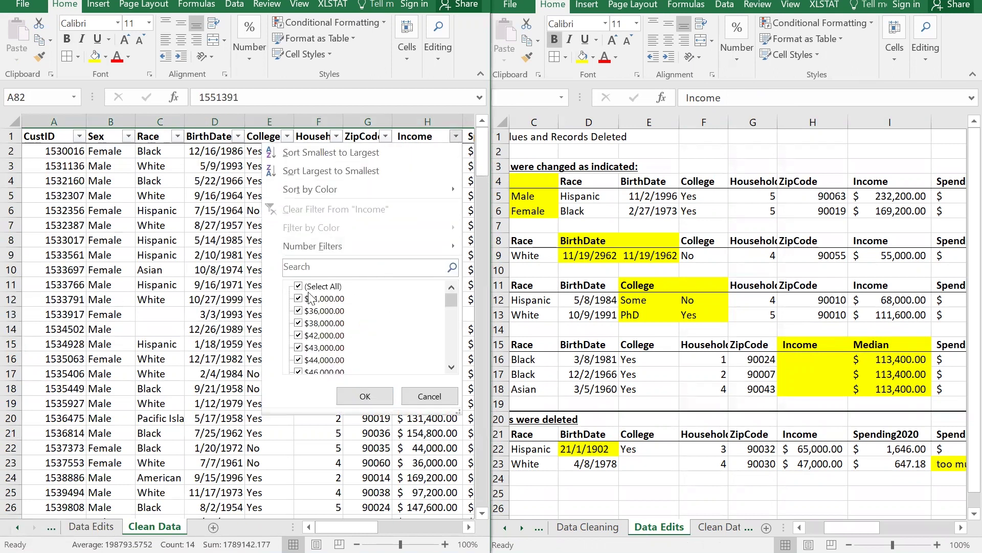
click(300, 287)
scroll(328, 327, down, 15)
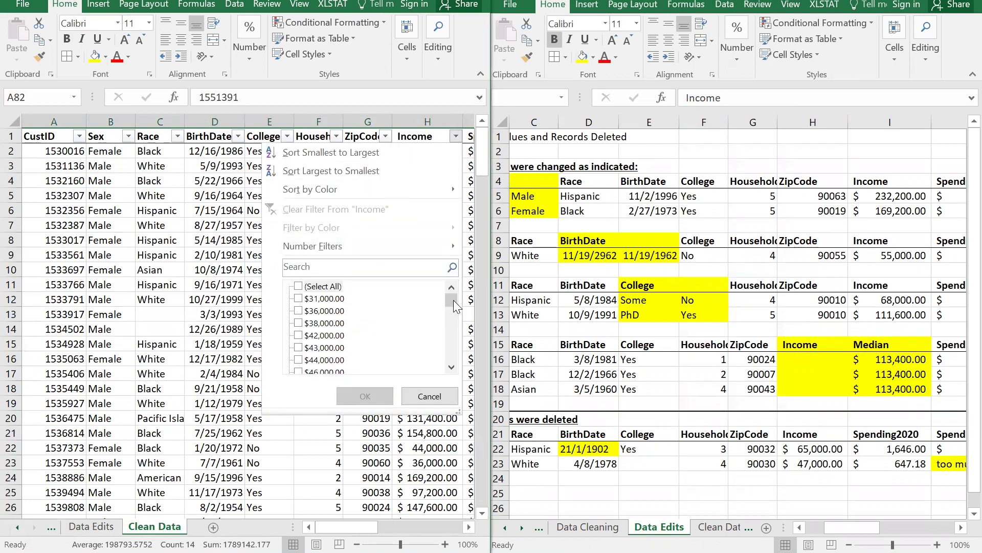
click(318, 360)
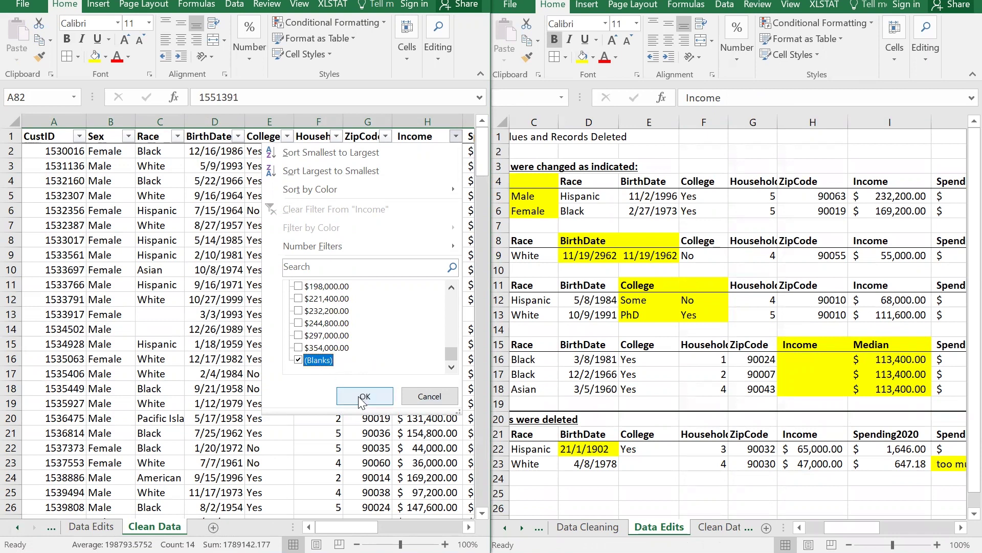
click(364, 396)
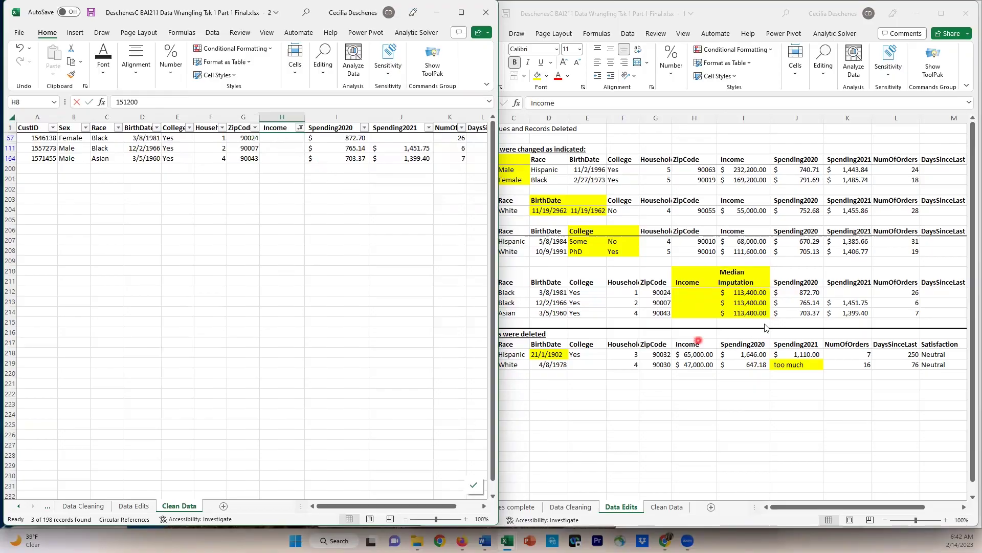
Copy the median imputation cell I16 from Data Edits into the three blank Income cells of the filtered Clean Data records
click(748, 295)
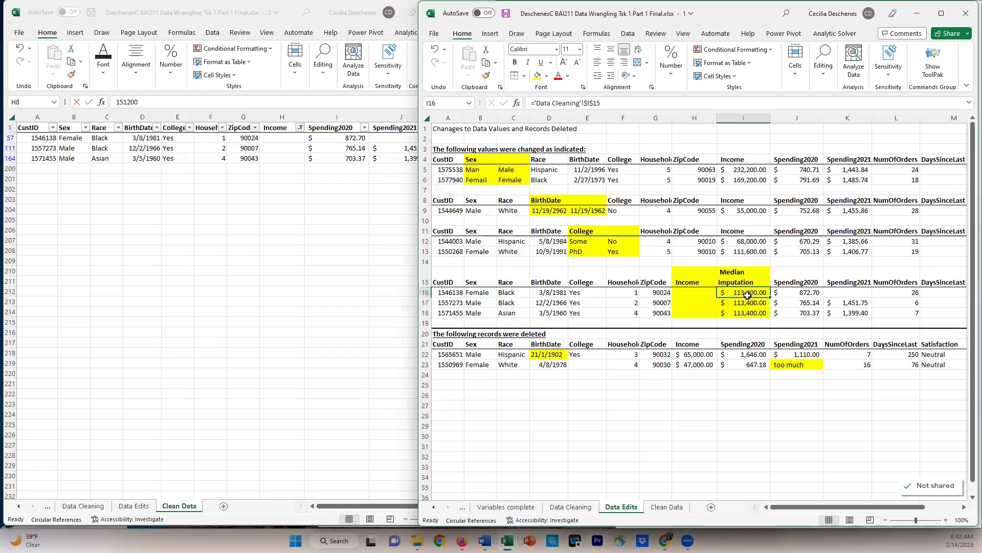
key(ctrl+c)
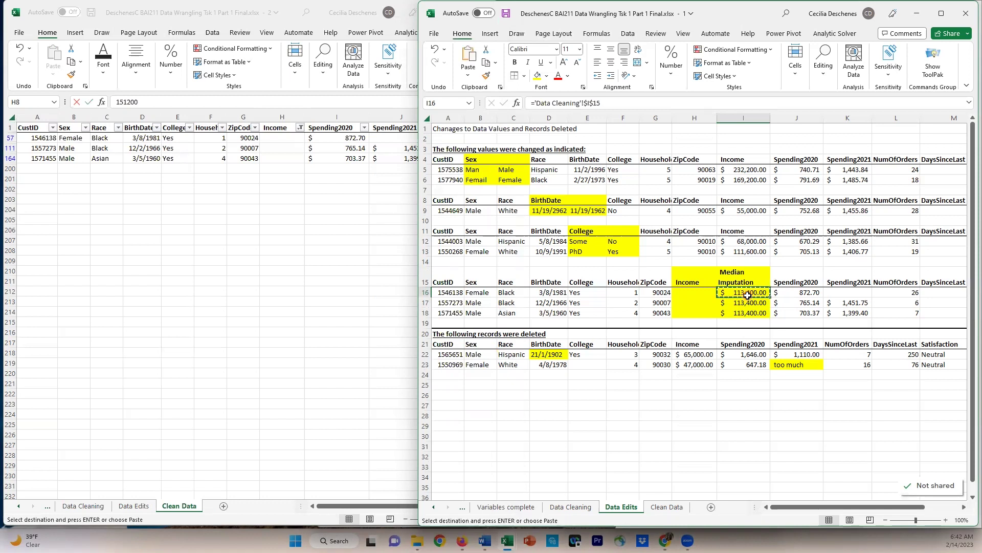
click(282, 141)
drag(283, 142, 282, 154)
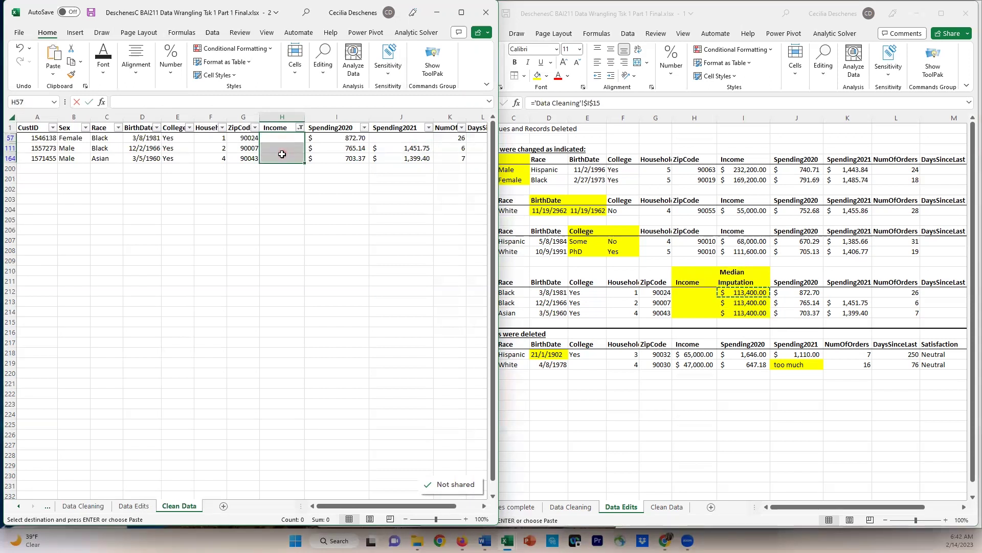
key(ctrl+v)
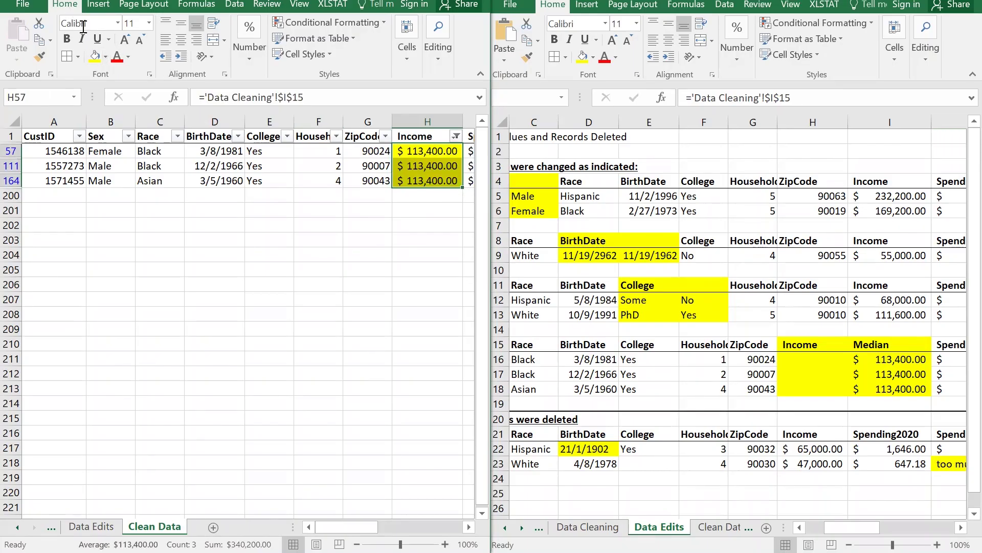
Remove the yellow fill from the three pasted Income cells on Clean Data
click(105, 57)
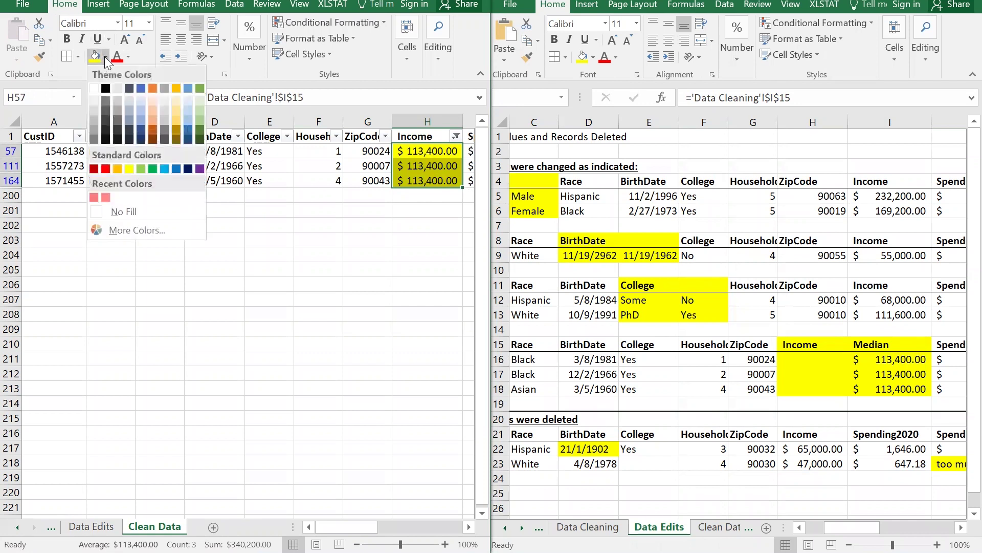
click(102, 212)
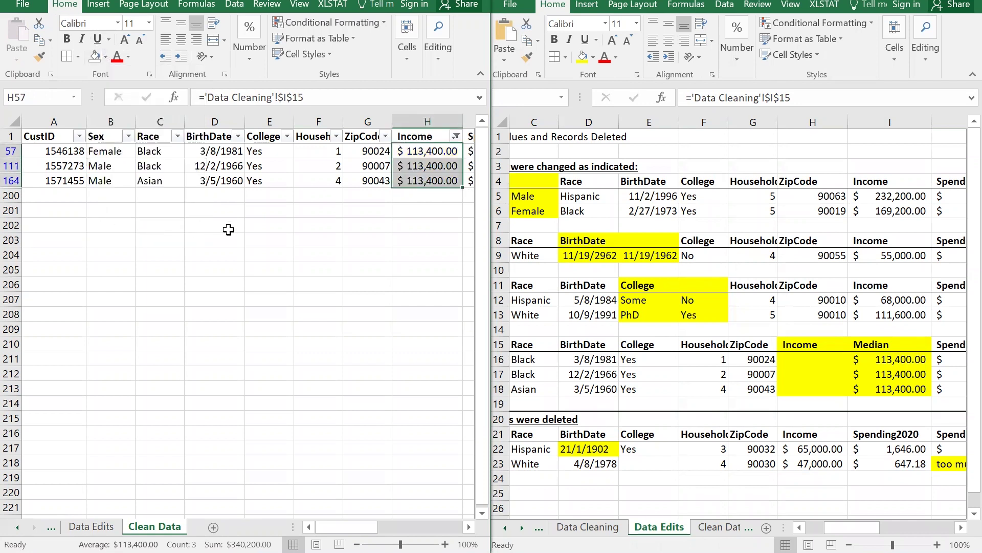
click(228, 230)
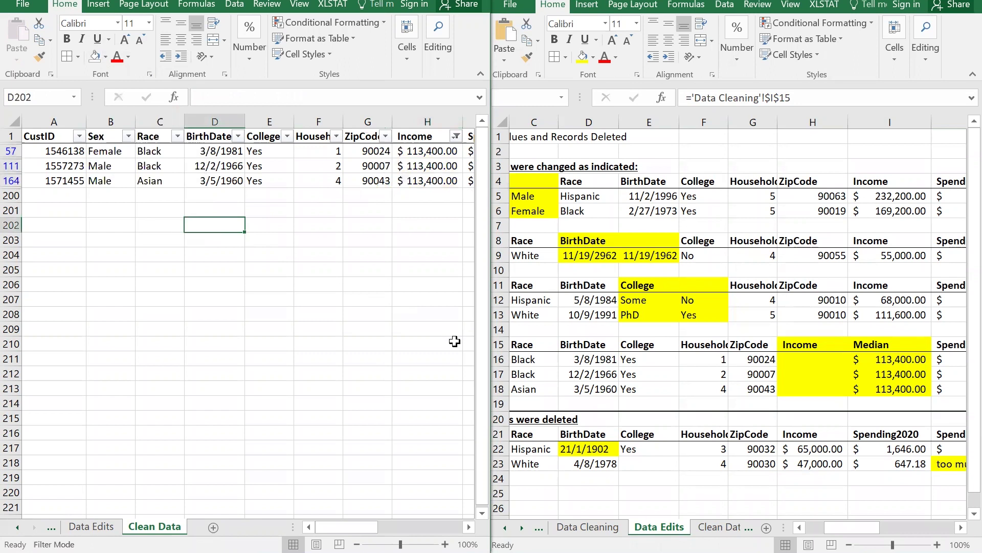
Bring up the Income chart on Data Cleaning and clear the Income filter on Customers Original Data
click(586, 528)
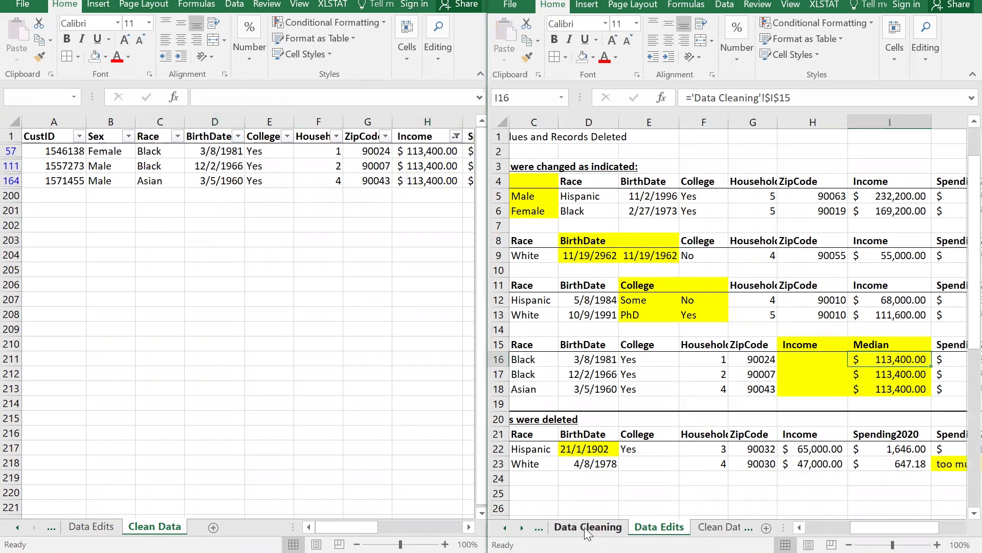
drag(767, 243, 775, 316)
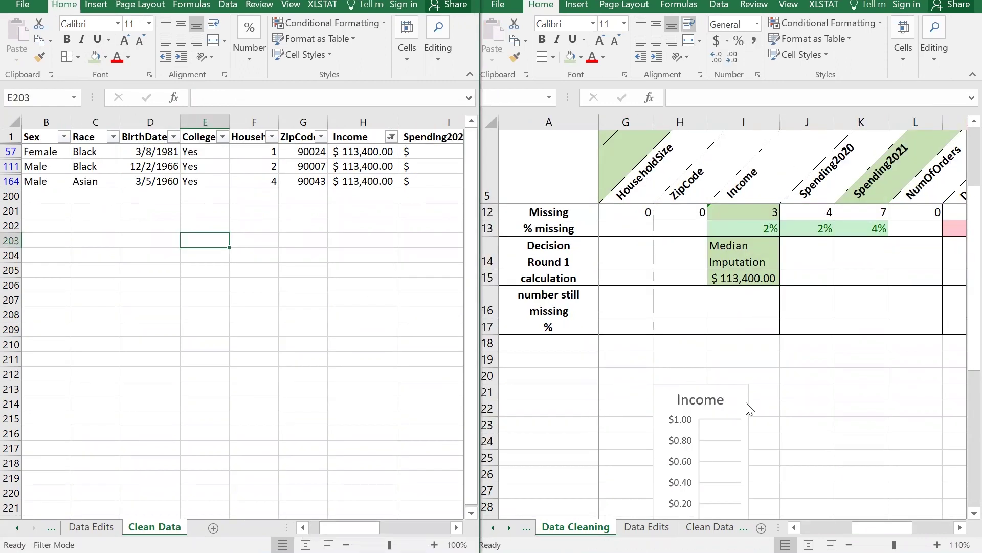
drag(961, 355, 962, 397)
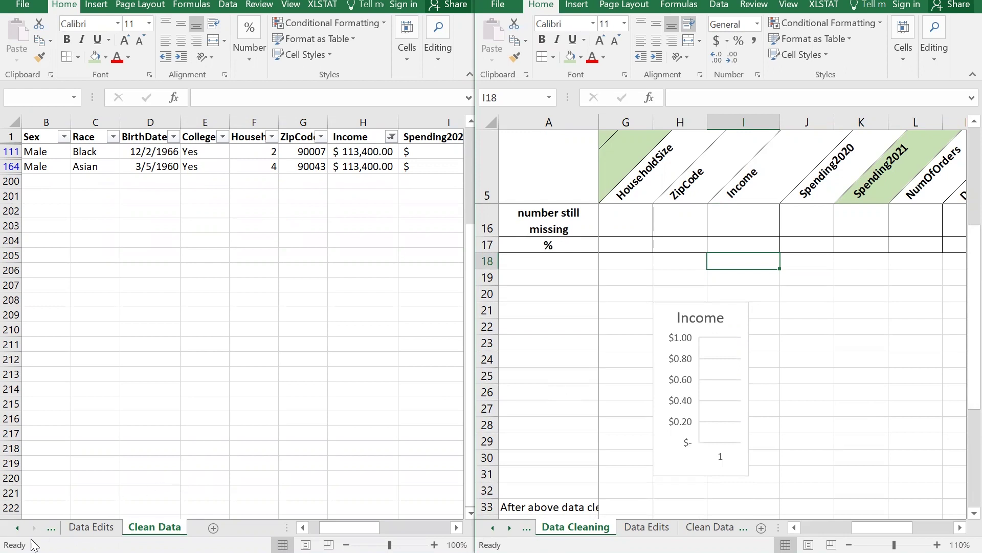
right_click(17, 527)
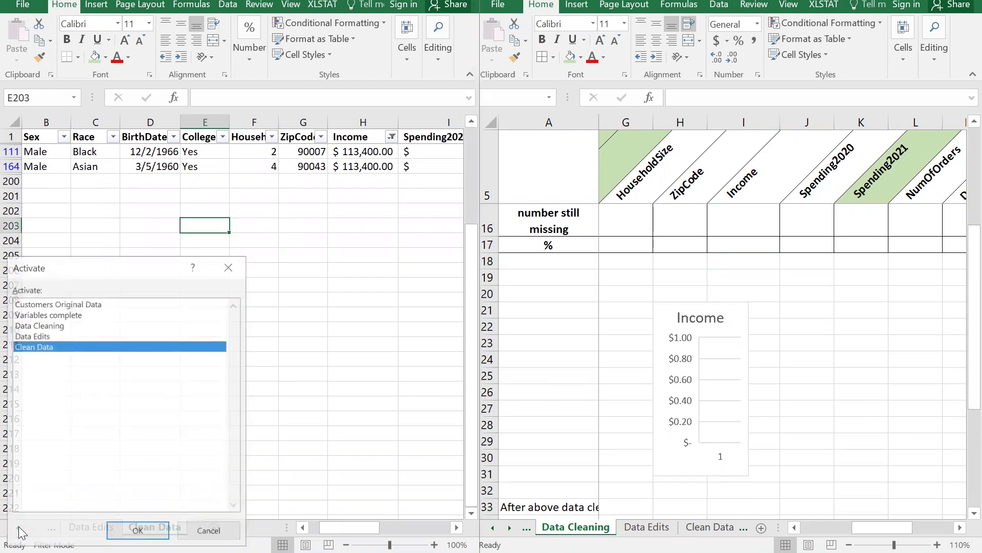
click(57, 303)
click(138, 531)
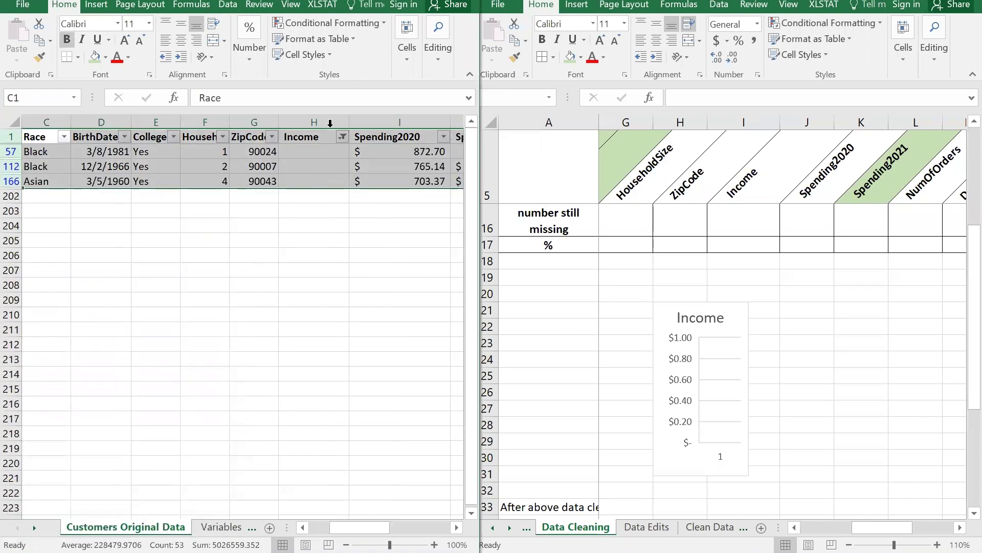
click(297, 285)
click(228, 7)
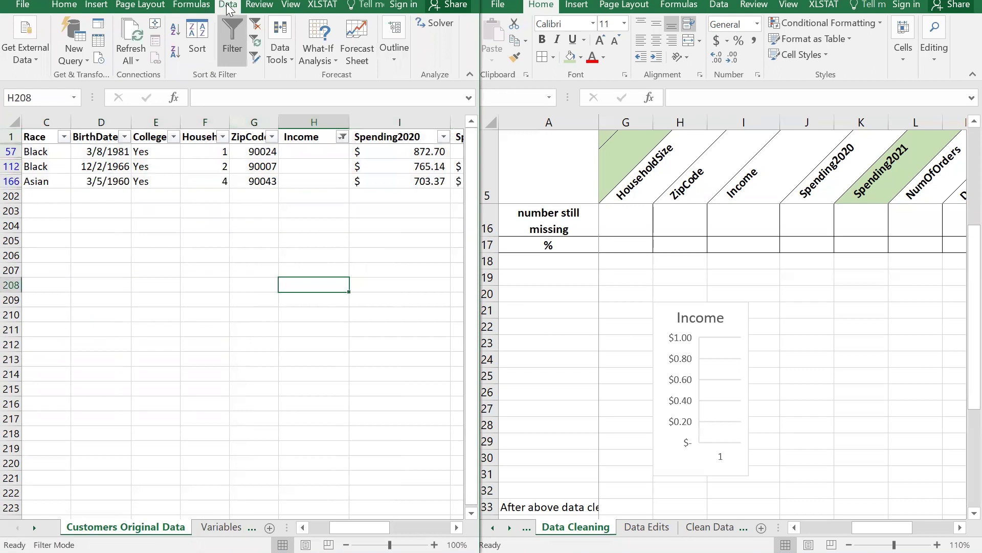
click(257, 31)
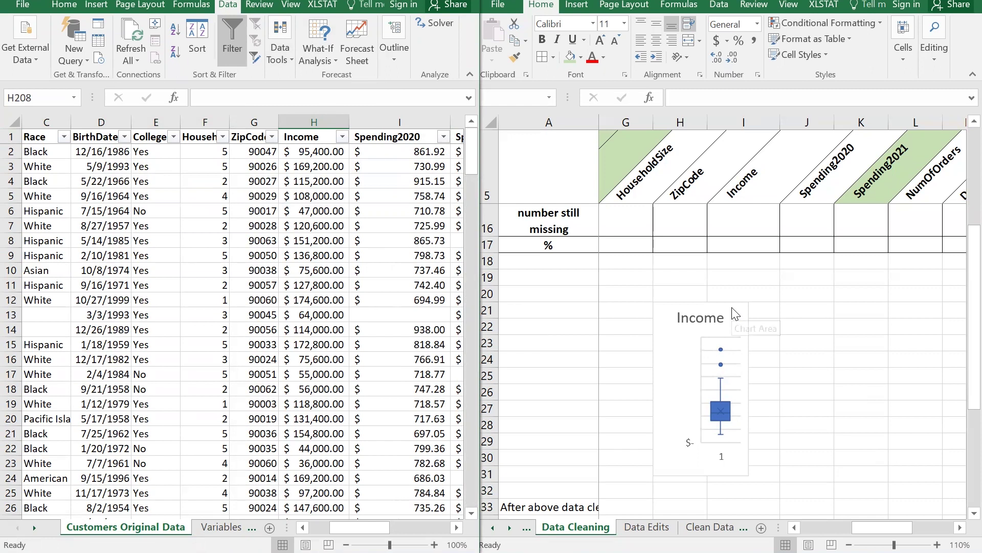
Copy the Missing counts B12:O12 on Data Cleaning and paste them as values into the still missing row from B16
click(774, 263)
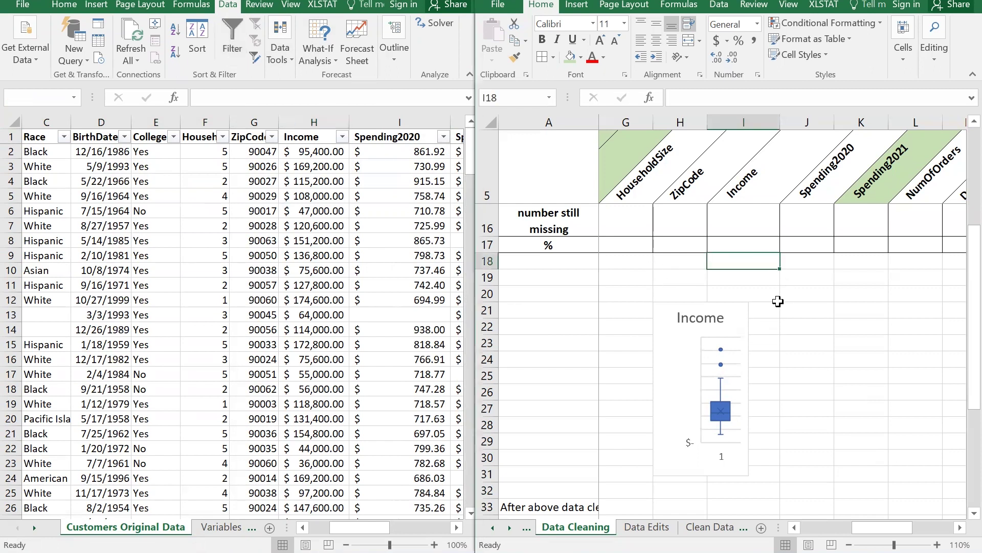
scroll(778, 301, up, 2)
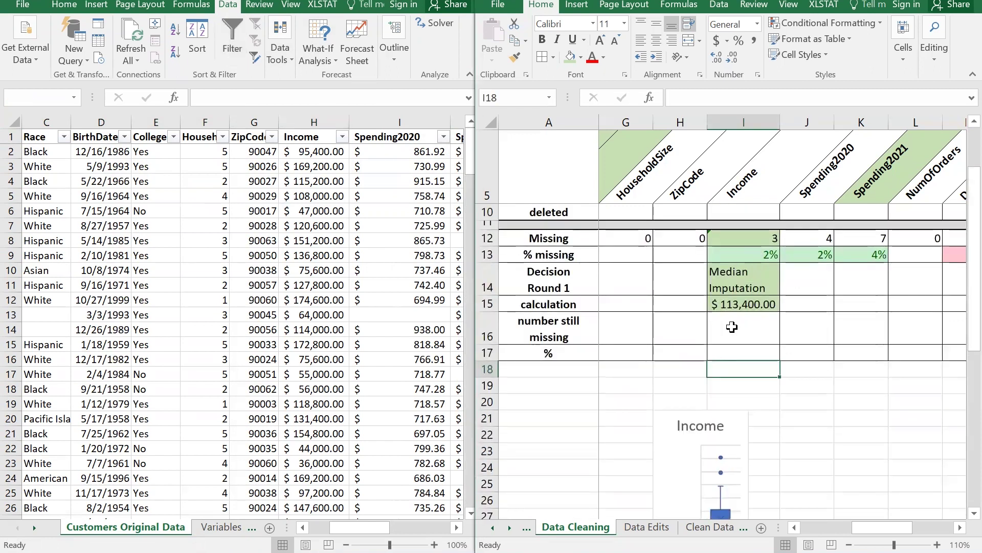
scroll(766, 351, up, 1)
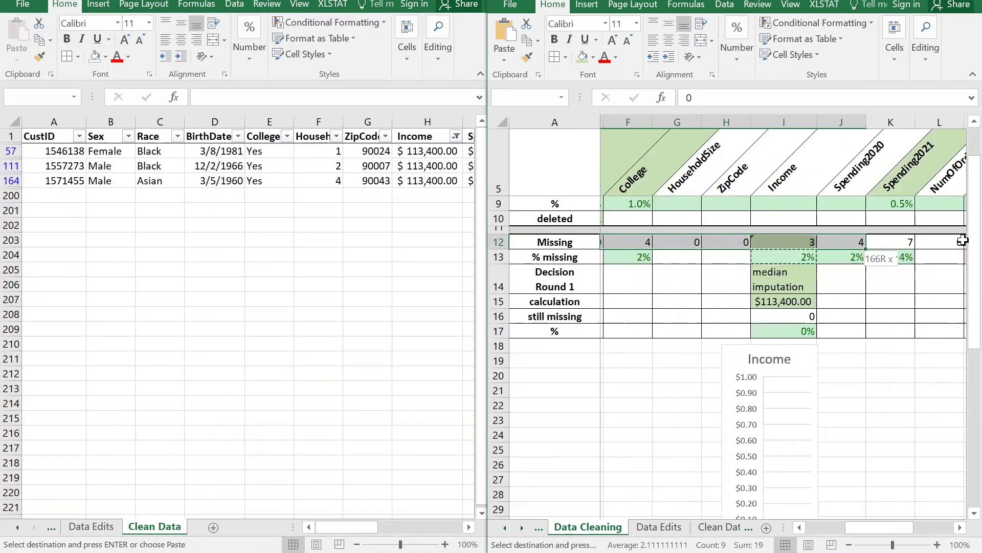
drag(962, 244, 842, 242)
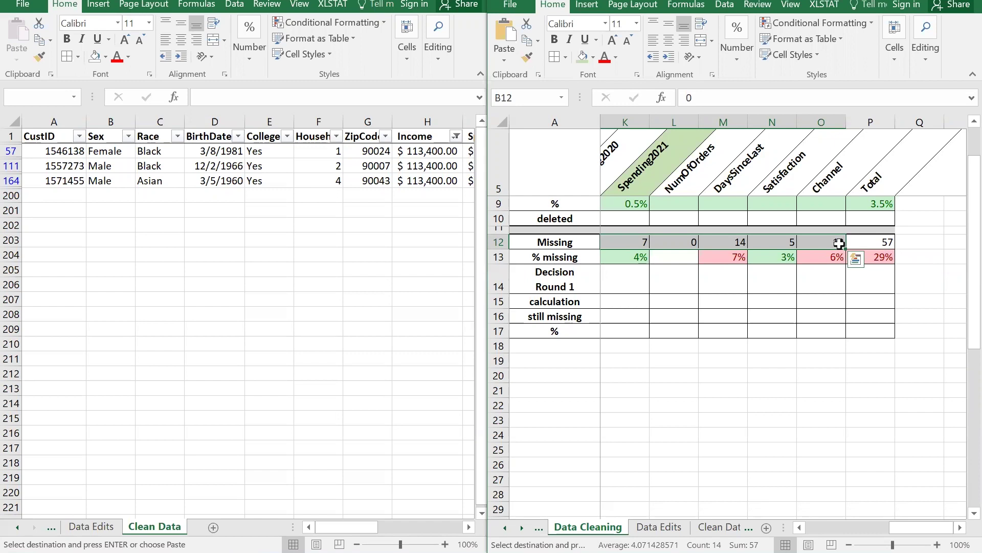
key(ctrl+c)
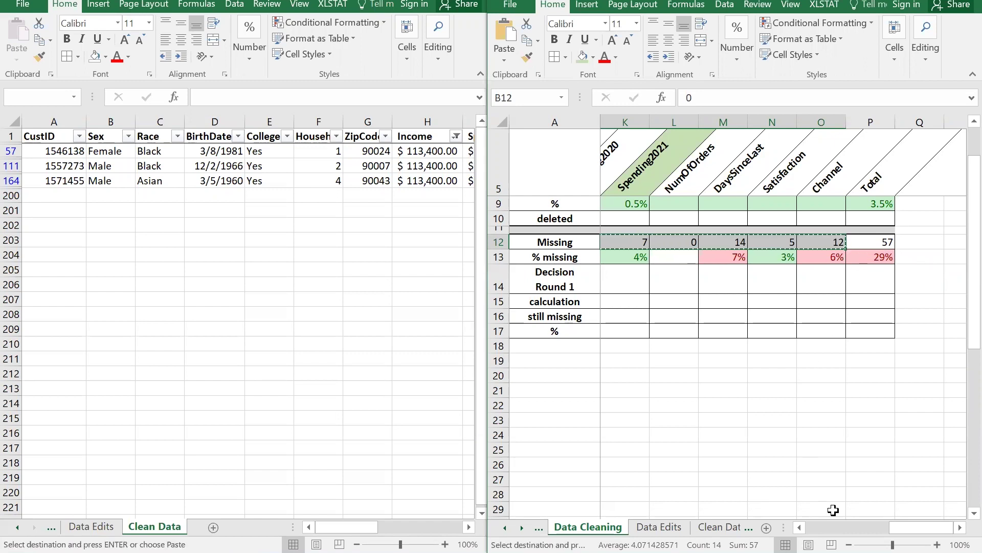
drag(889, 530, 808, 532)
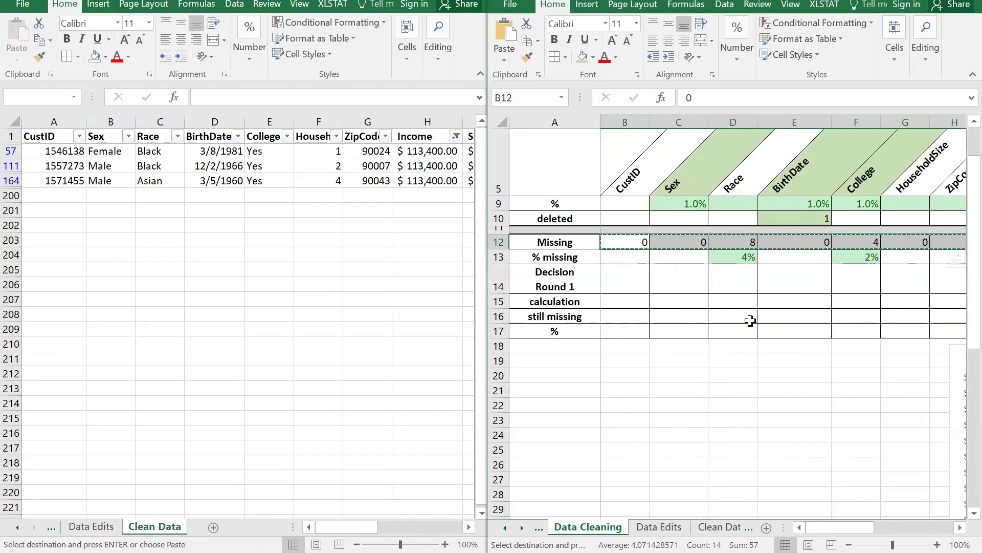
click(618, 317)
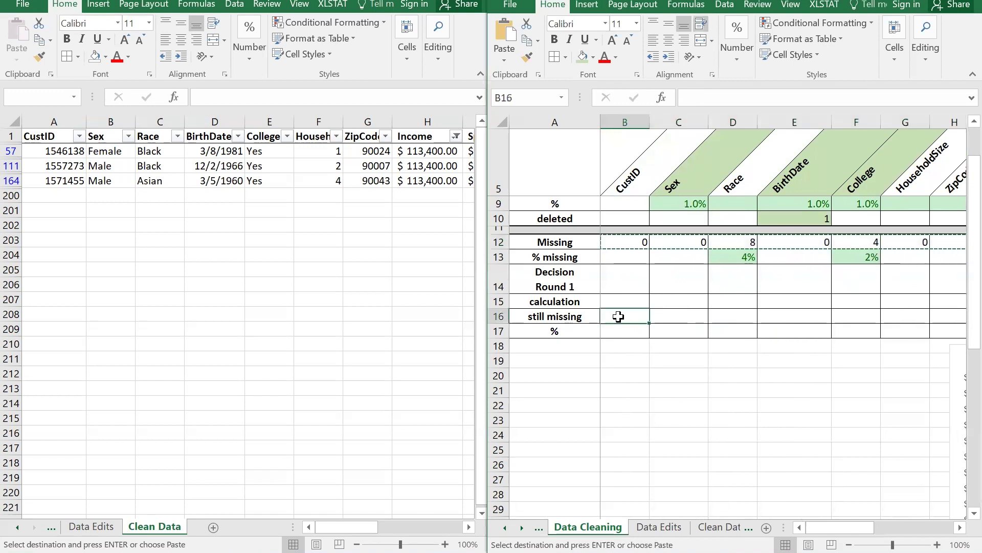
right_click(619, 317)
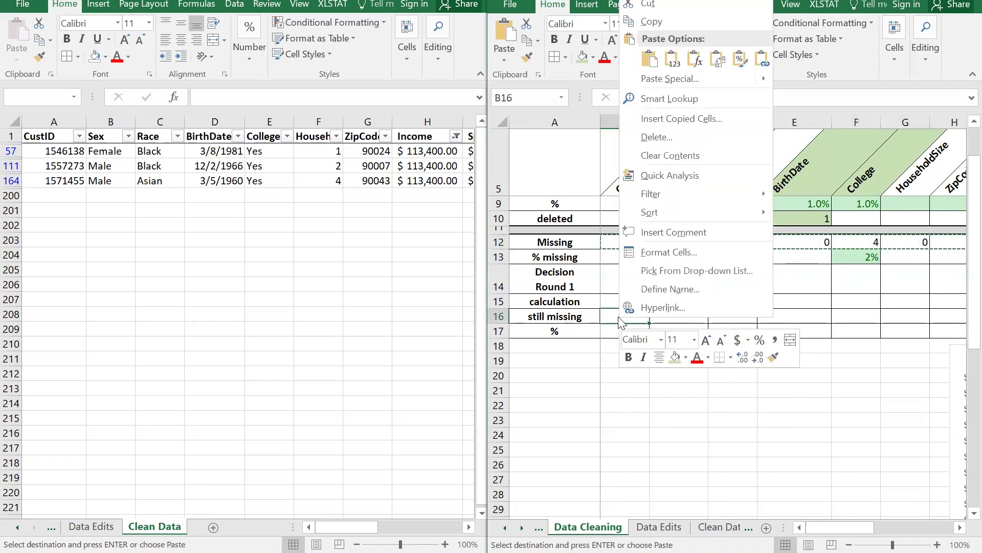
click(672, 60)
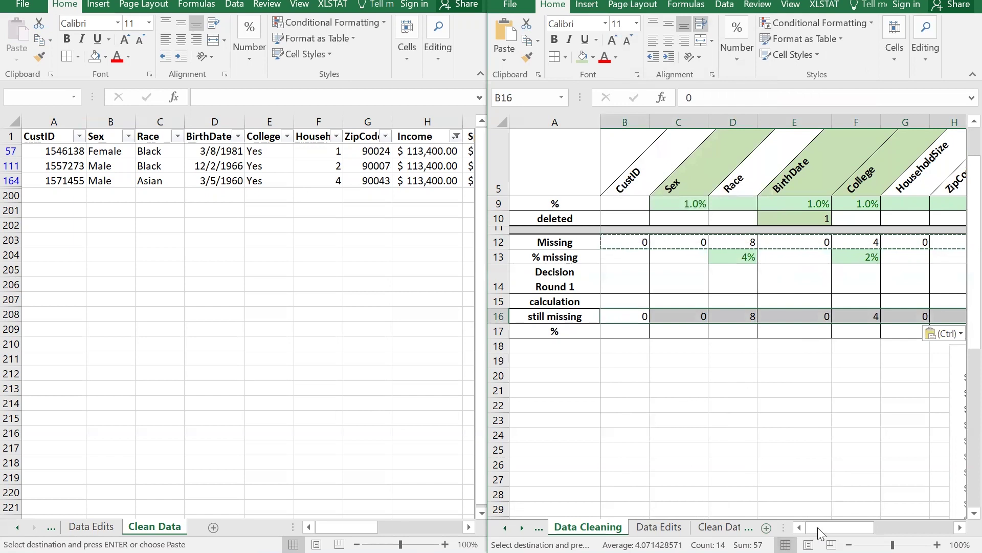
Set the still missing count for Income in I16 to 0
drag(826, 524, 862, 518)
click(784, 318)
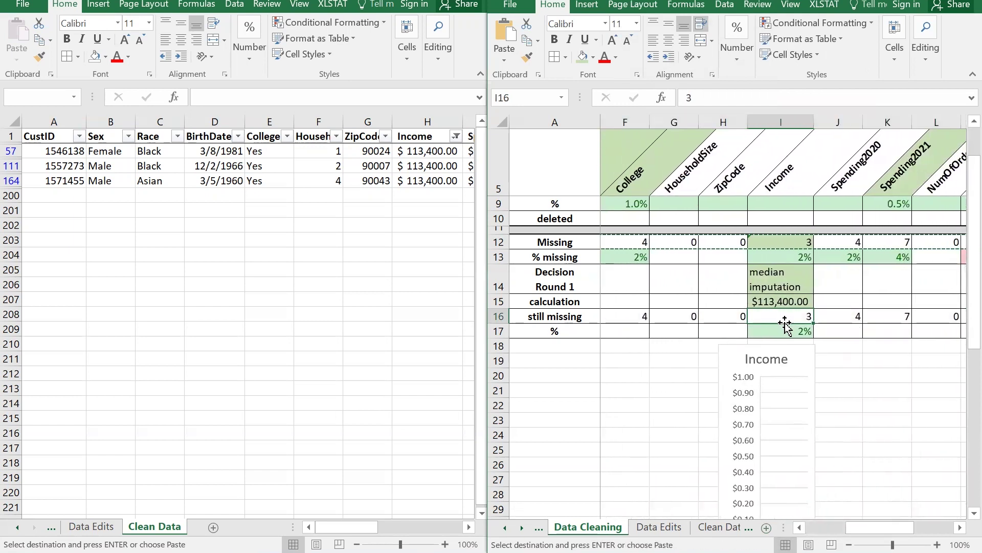
text(0)
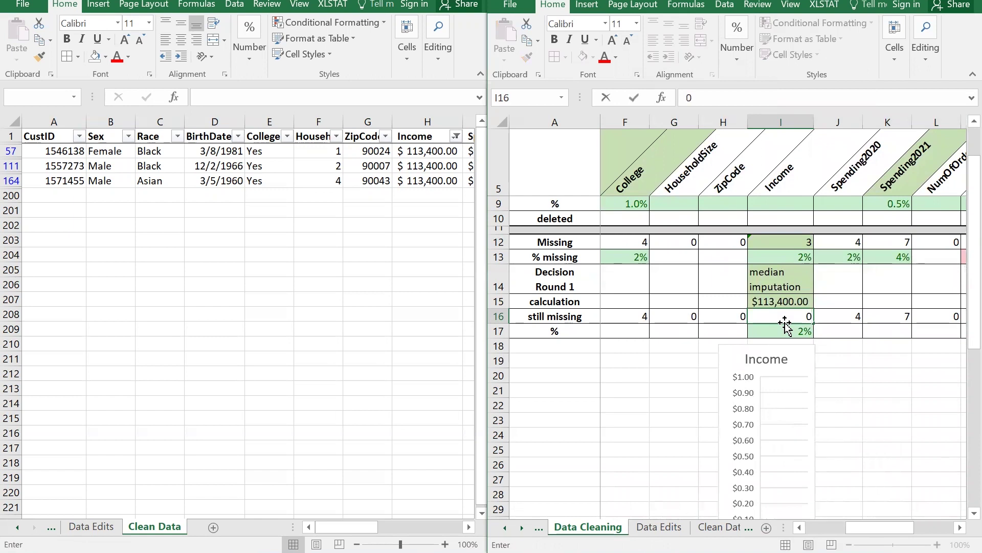
key(Return)
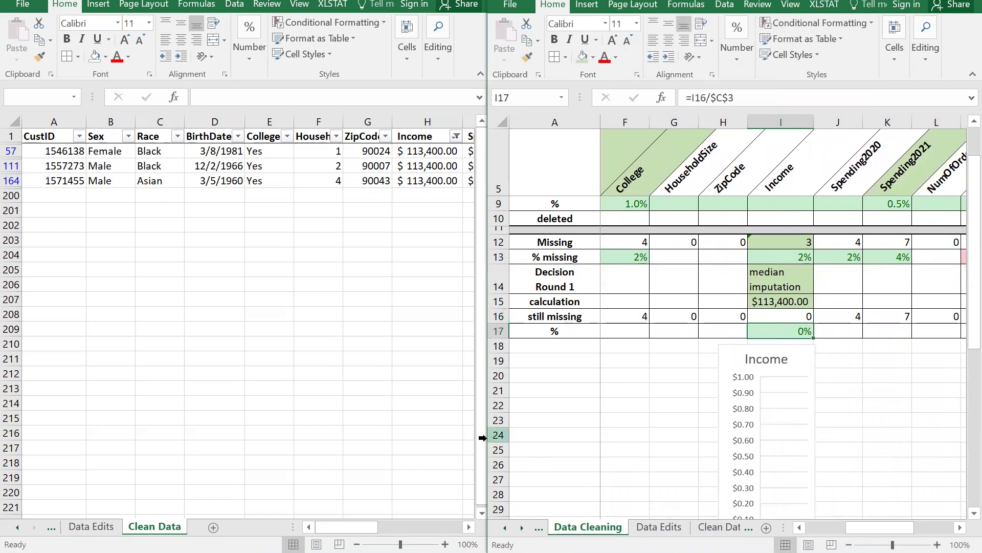
Widen the Data Cleaning window and copy the Total formulas P12:P13 into P16:P17 for the still missing rows
drag(485, 439, 147, 395)
drag(809, 247, 816, 262)
key(ctrl+c)
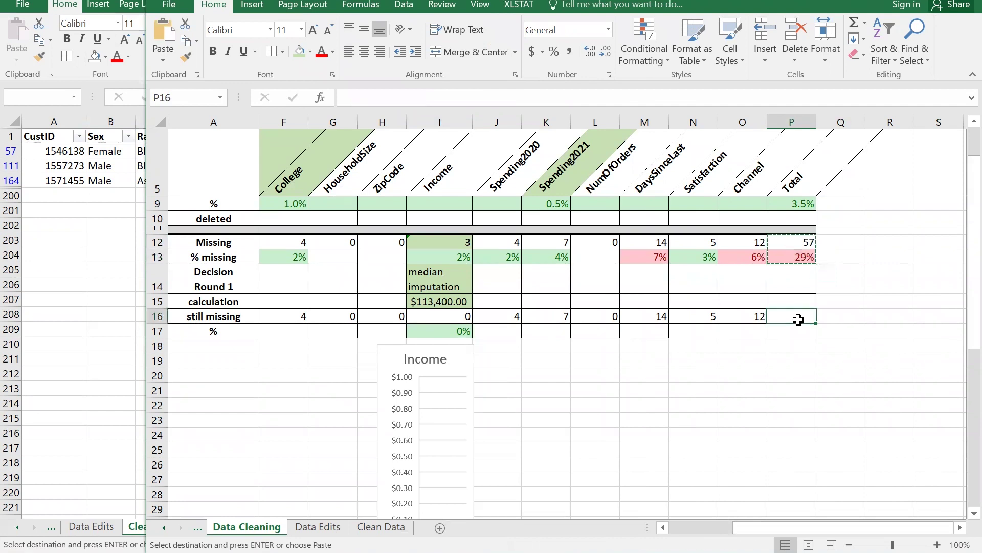
key(ctrl+v)
click(799, 359)
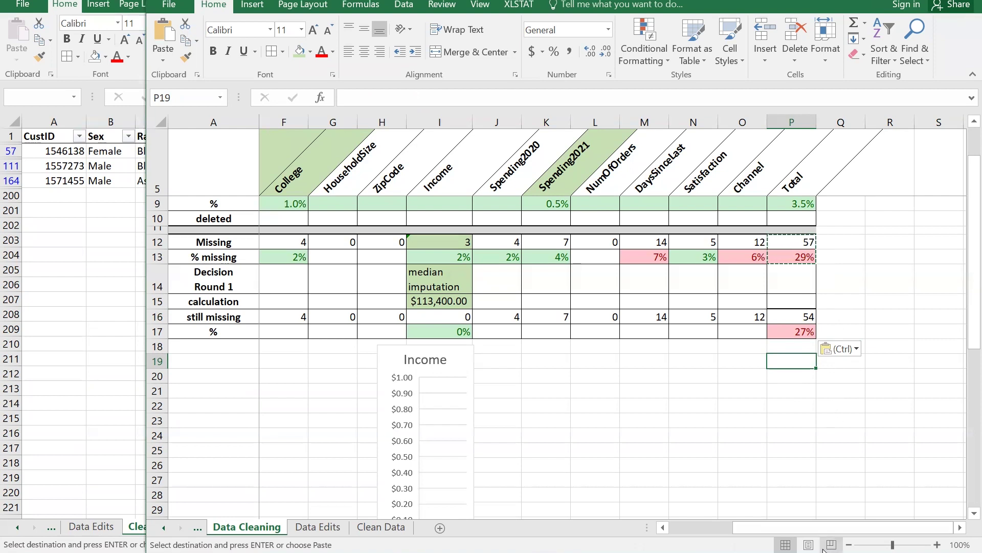
drag(824, 527, 737, 528)
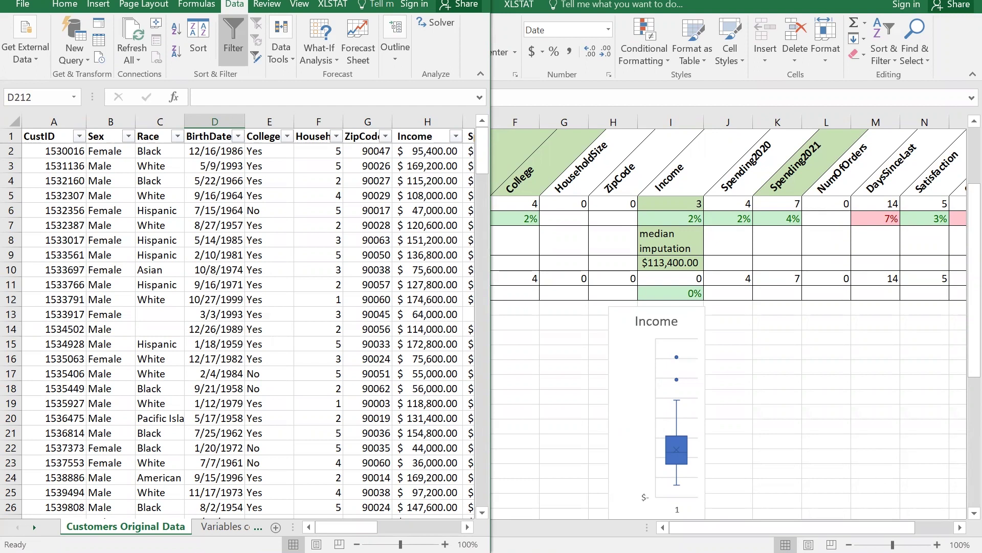
Consult the analysis plan in Google Docs for the Satisfaction imputation rule and highlight the most frequent category rule
scroll(919, 531, right, 1)
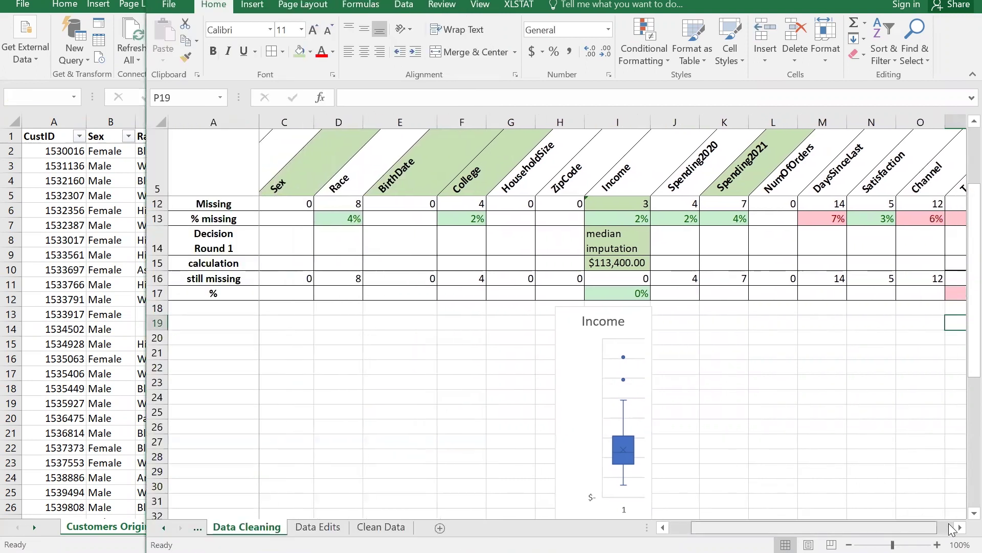
scroll(950, 529, right, 1)
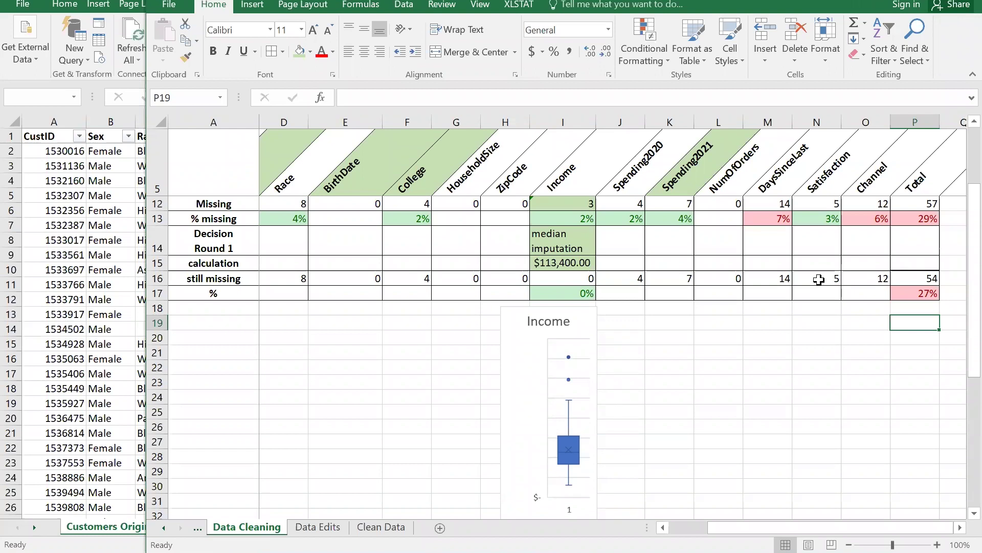
click(819, 279)
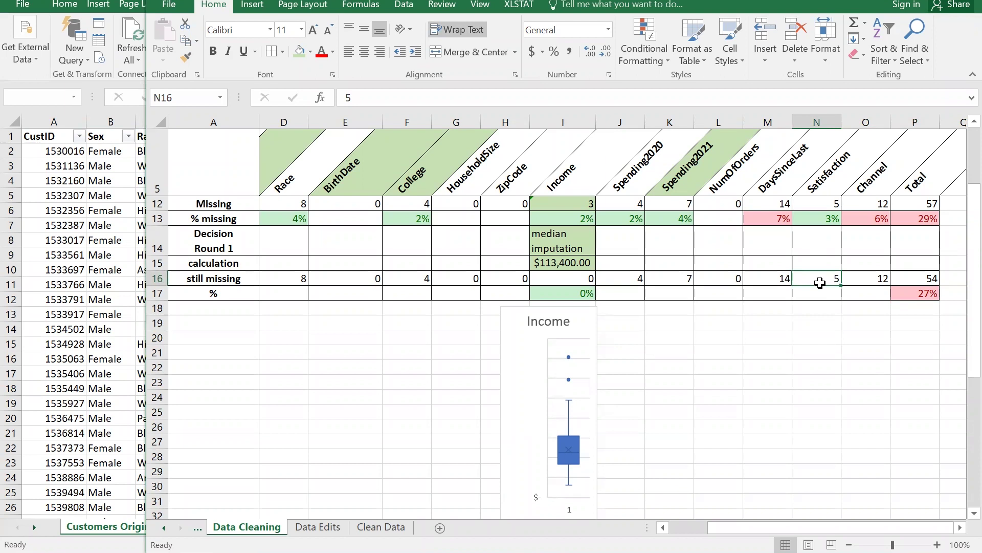
key(alt+Tab)
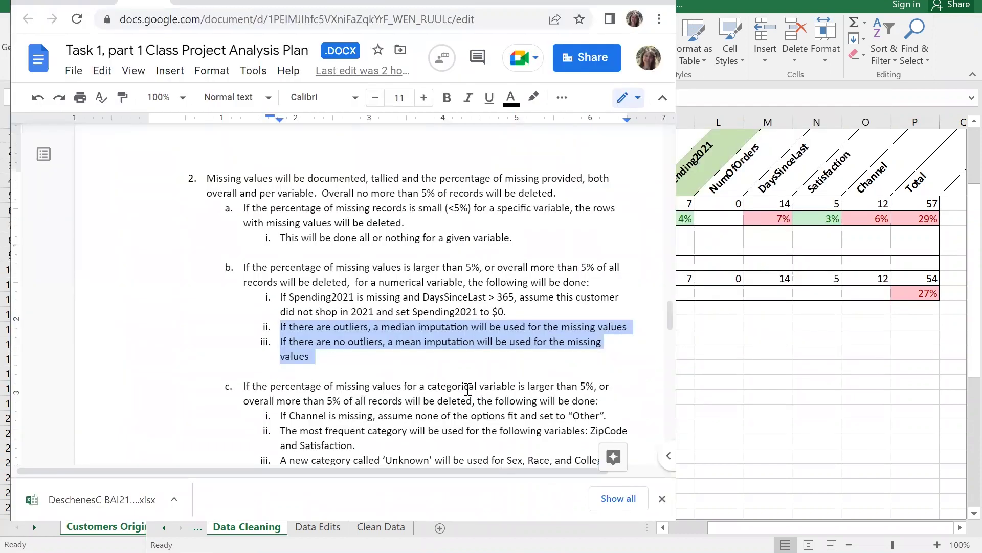
scroll(468, 389, down, 1)
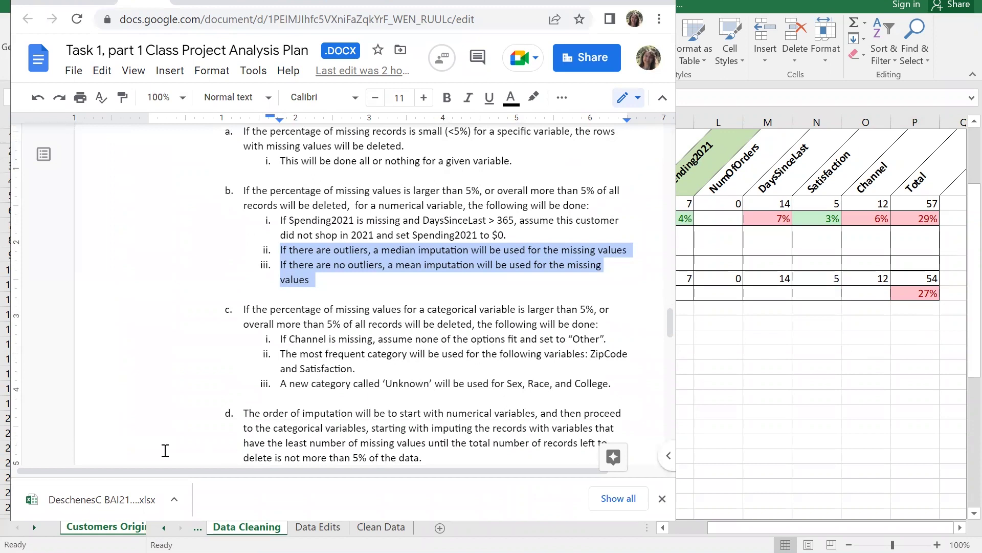
drag(282, 354, 393, 369)
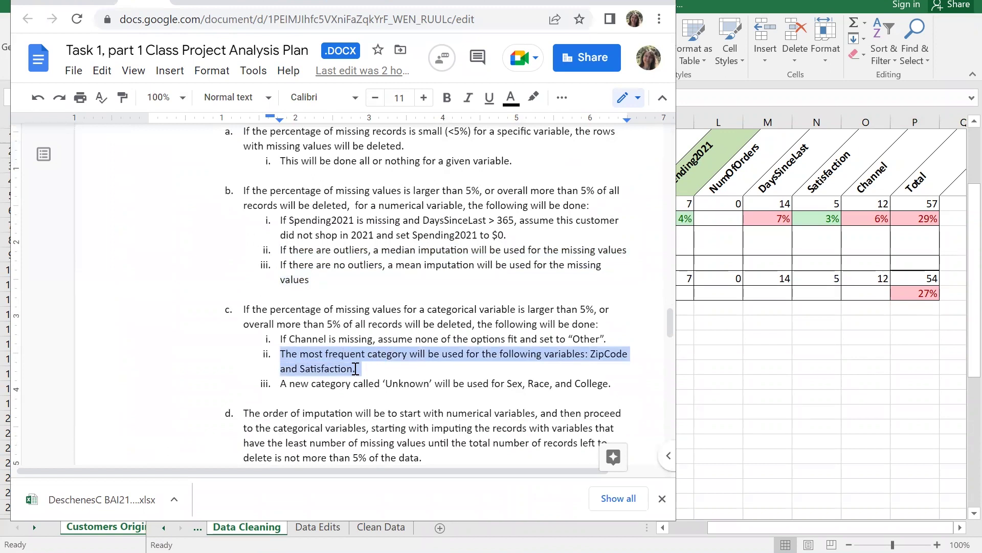
Switch back to Excel and narrow the Data Cleaning window beside Customers Original Data, with the Satisfaction columns in view
click(816, 337)
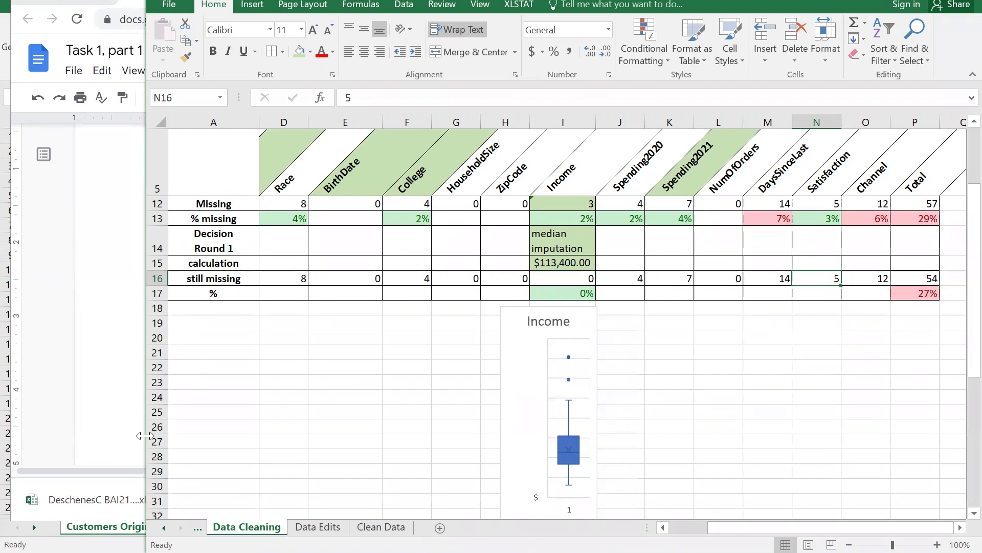
drag(145, 436, 461, 436)
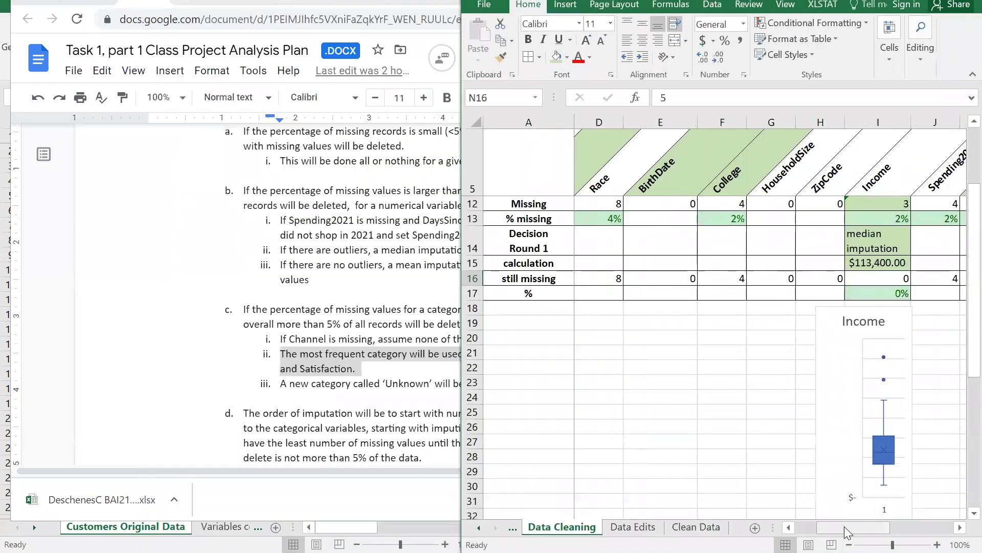
drag(863, 527, 917, 527)
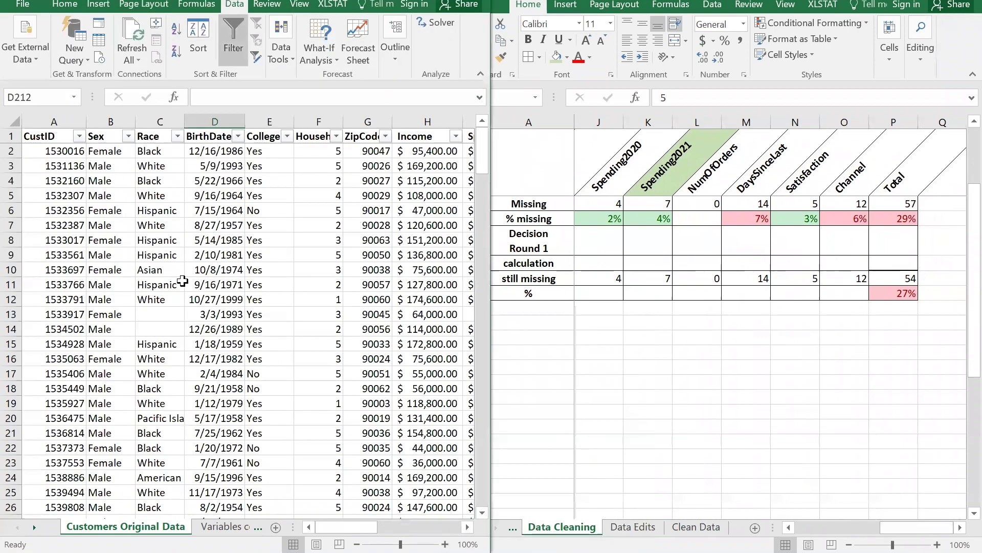
click(496, 491)
drag(342, 527, 434, 527)
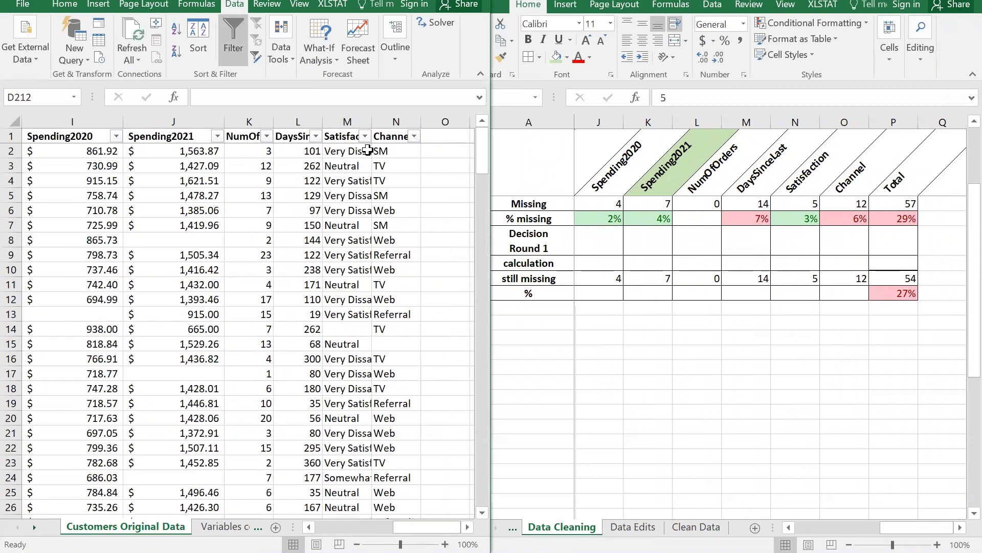
Autofit the width of the Satisfaction column M on Customers Original Data
drag(372, 121, 371, 118)
click(370, 116)
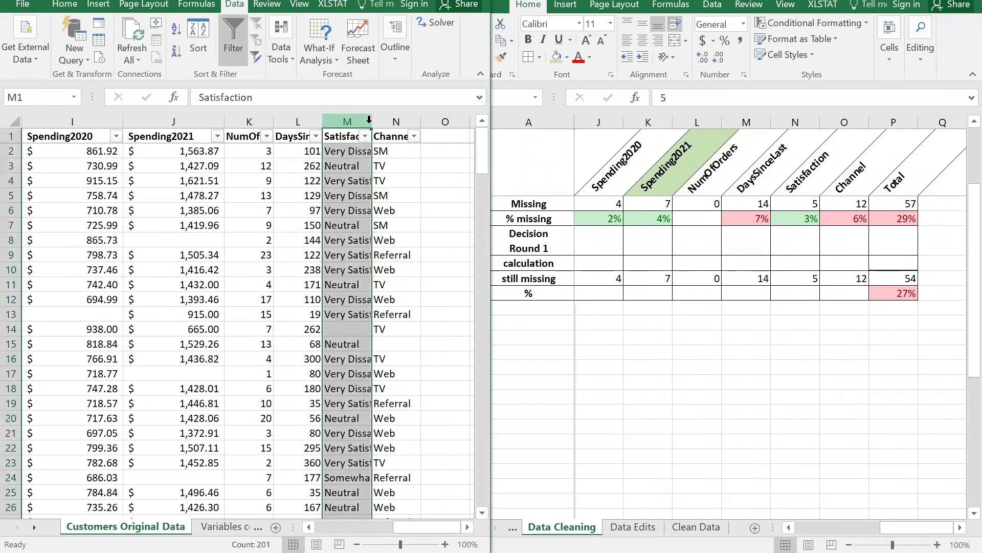
double_click(372, 119)
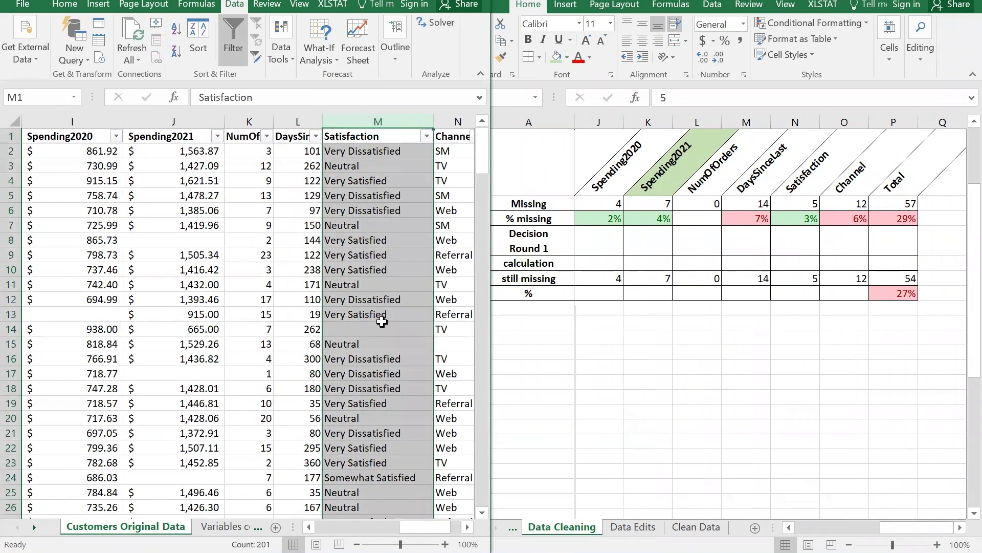
click(386, 372)
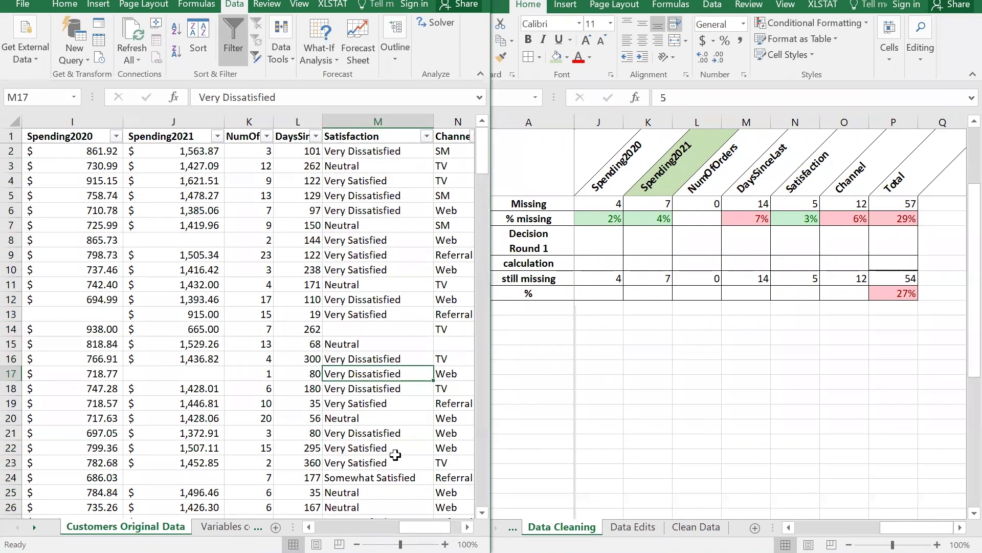
Create a PivotTable from the Satisfaction data M1:M201 on Customers Original Data, placed at N19 on the existing Data Cleaning sheet
click(367, 143)
drag(484, 156, 481, 508)
scroll(362, 477, down, 1)
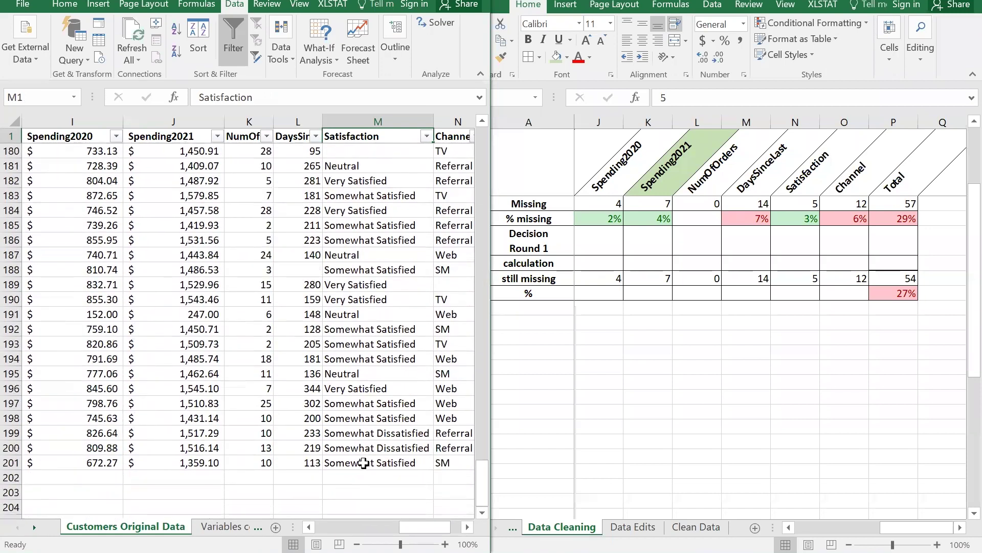
shift+click(364, 463)
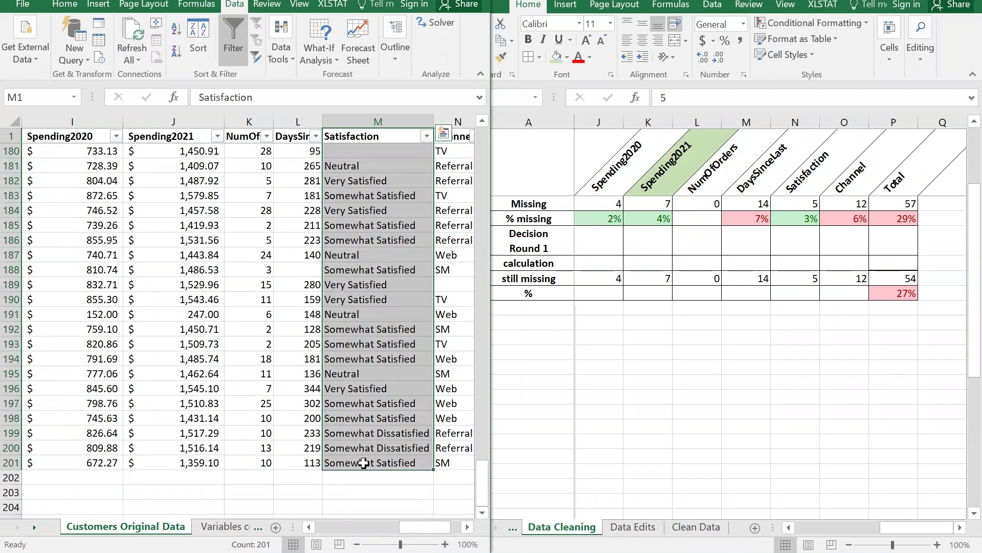
click(99, 6)
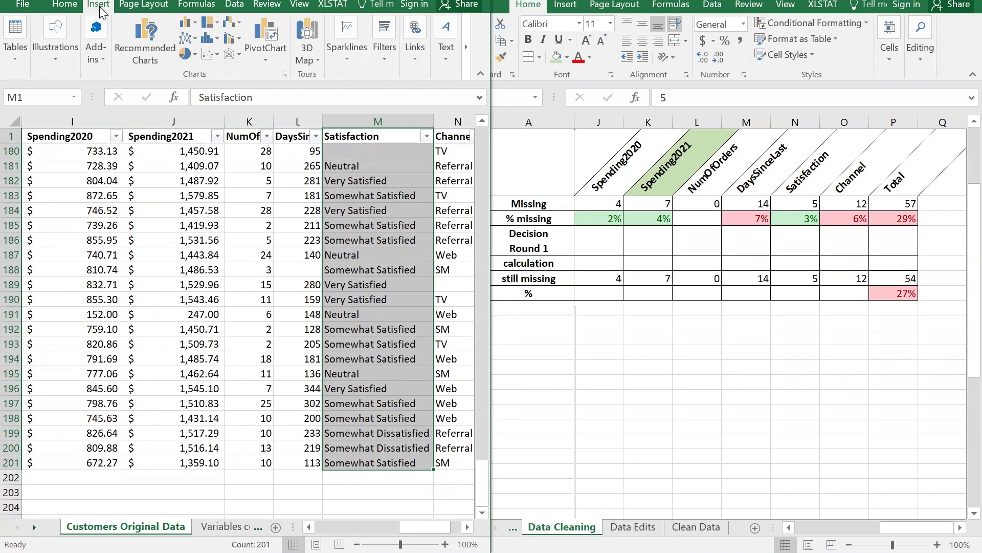
click(16, 60)
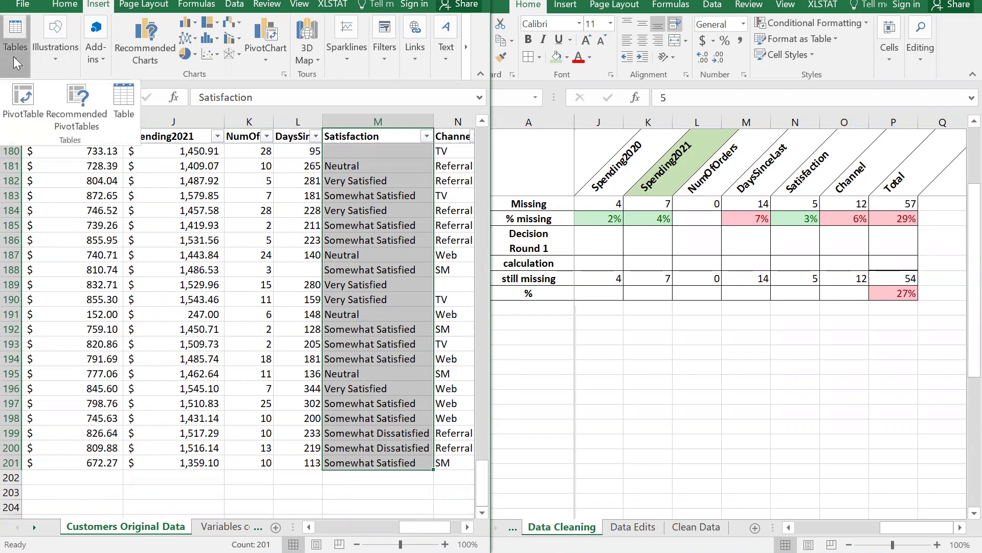
click(23, 121)
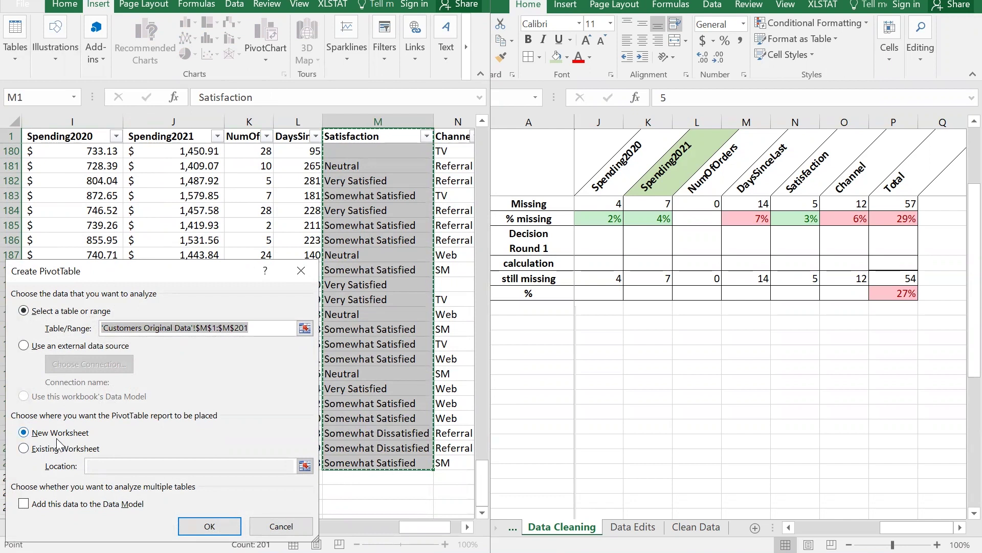
click(23, 448)
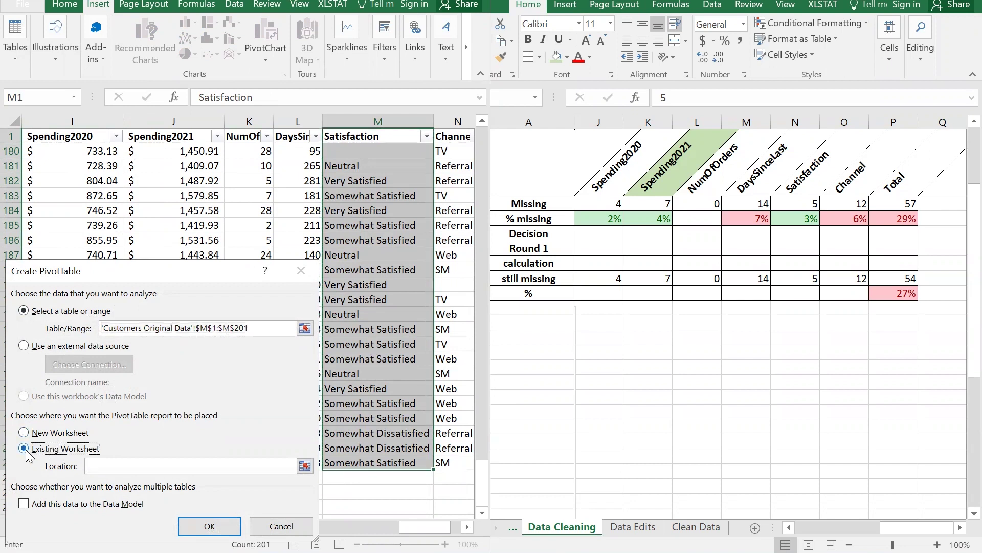
click(97, 467)
click(798, 323)
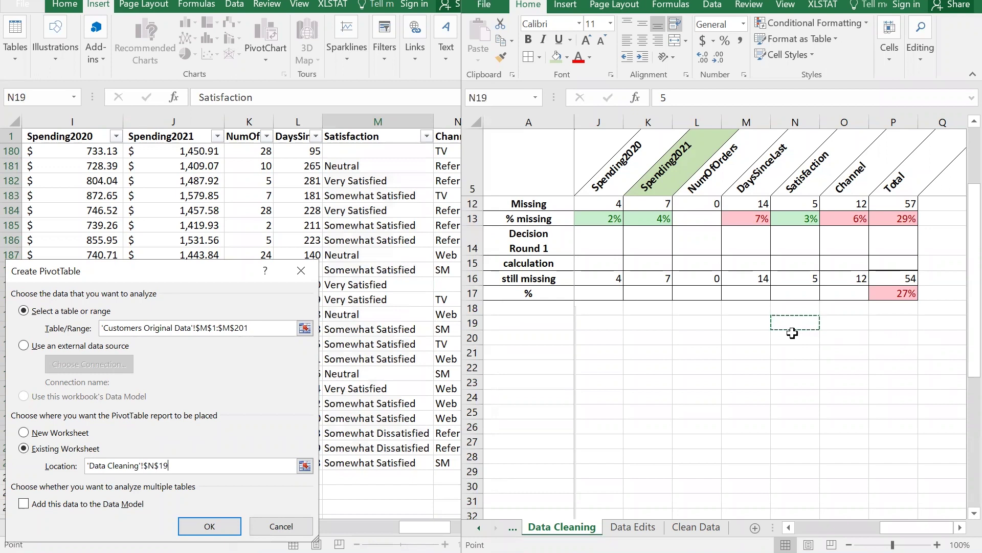
click(196, 526)
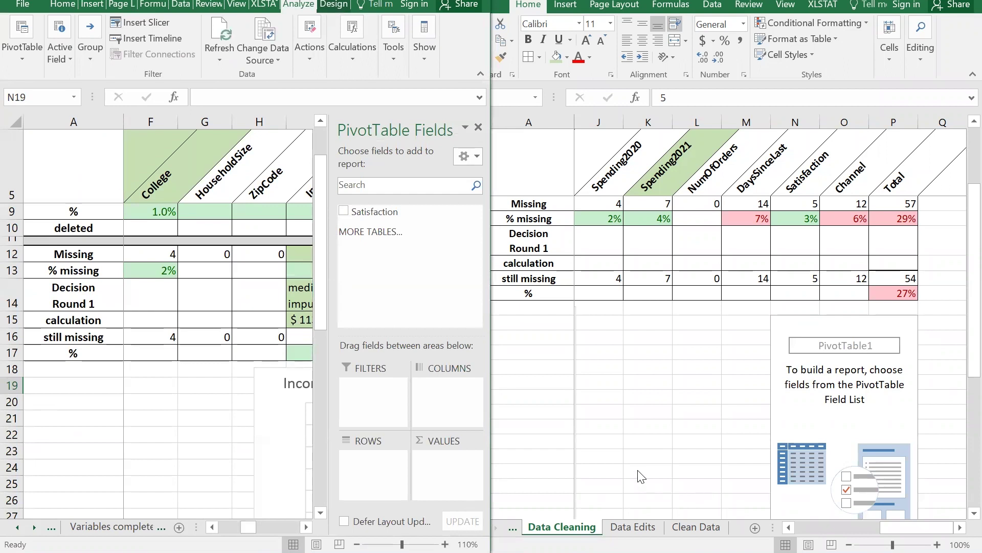
Activate the empty Satisfaction PivotTable on Data Cleaning and widen that window to make room for its field list
click(721, 397)
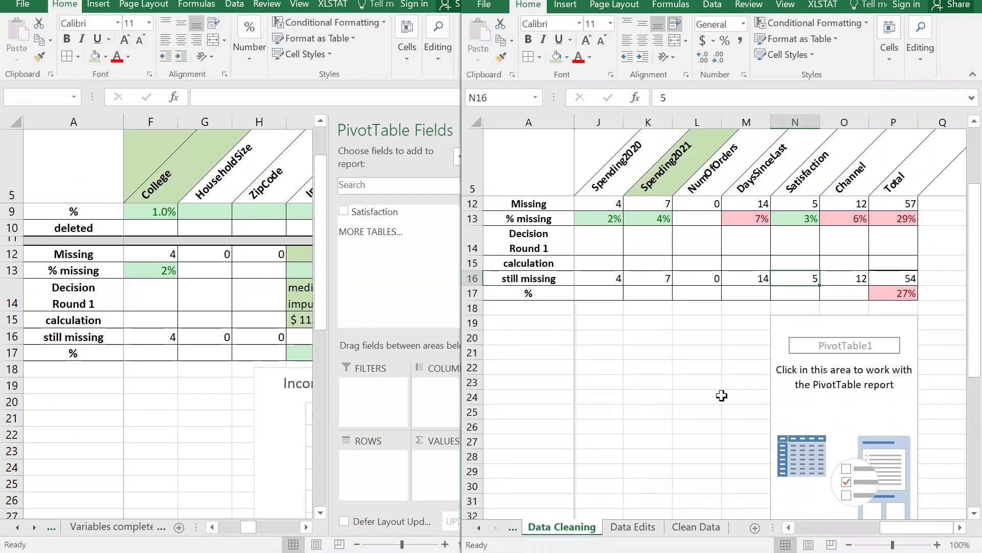
click(786, 403)
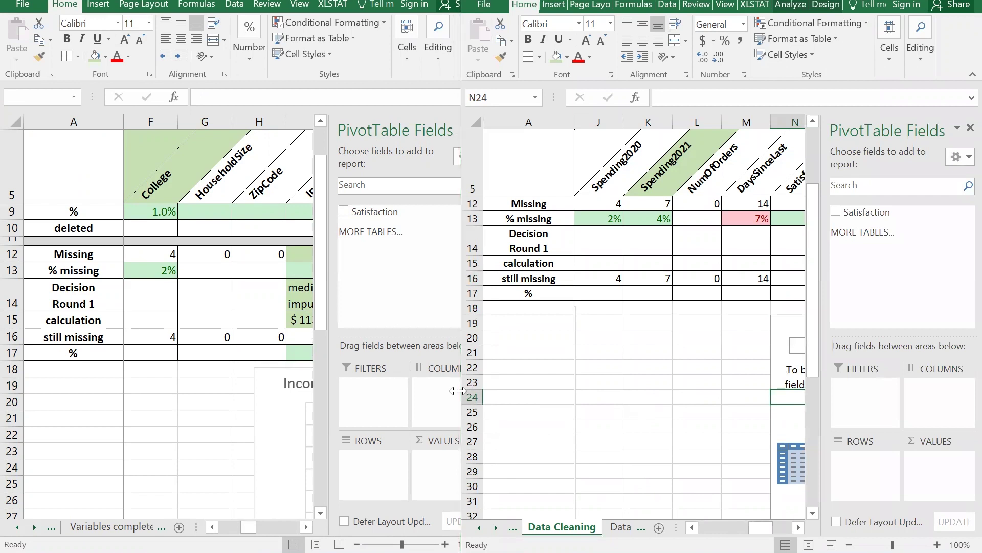
drag(457, 390, 138, 348)
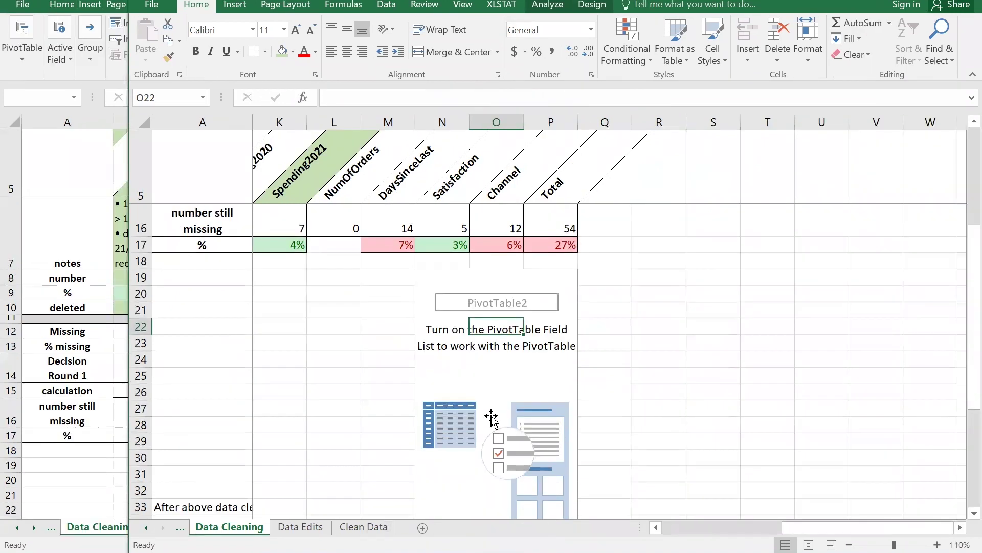
Try to bring up the PivotTable field list by selecting cells inside the empty PivotTable and resizing the two windows
click(496, 408)
click(551, 424)
scroll(680, 394, up, 1)
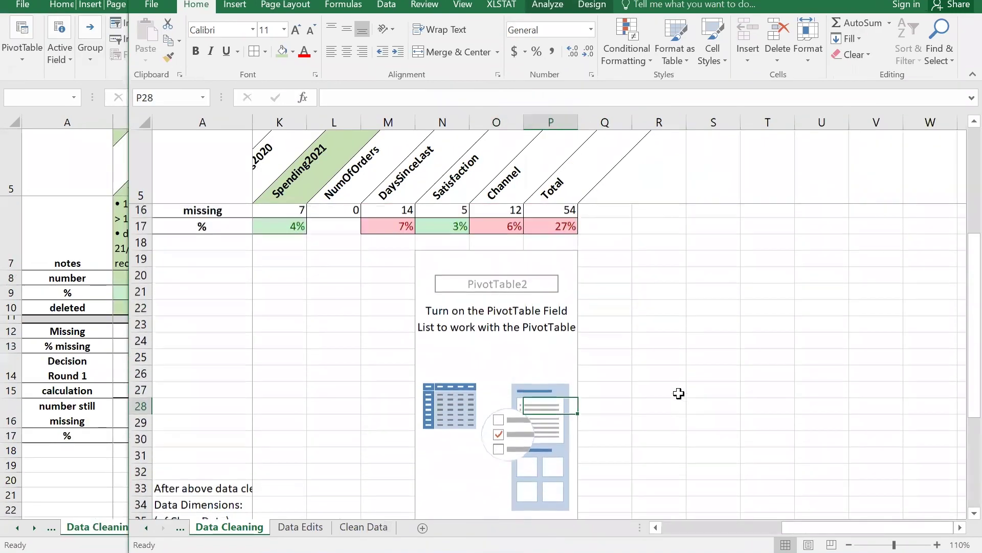
click(546, 375)
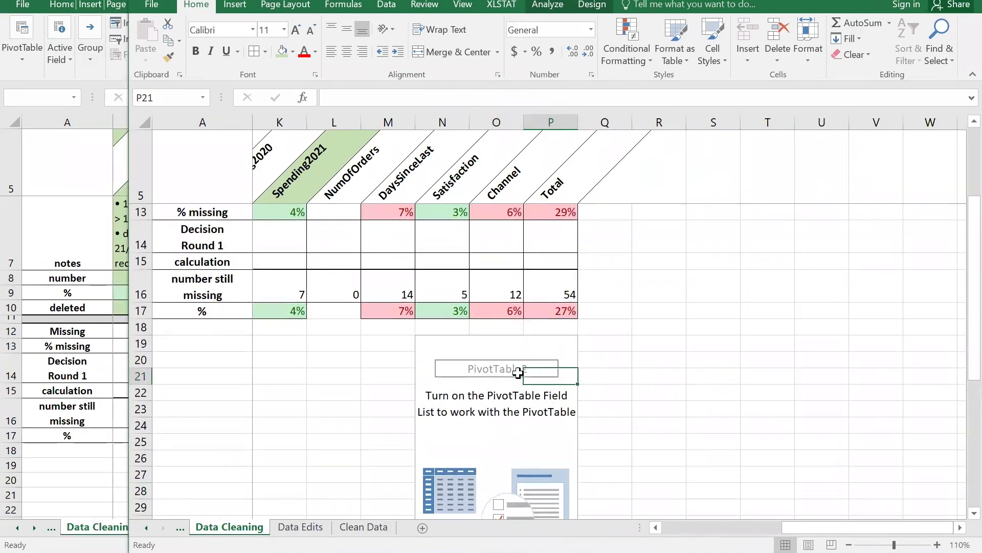
click(516, 364)
click(486, 424)
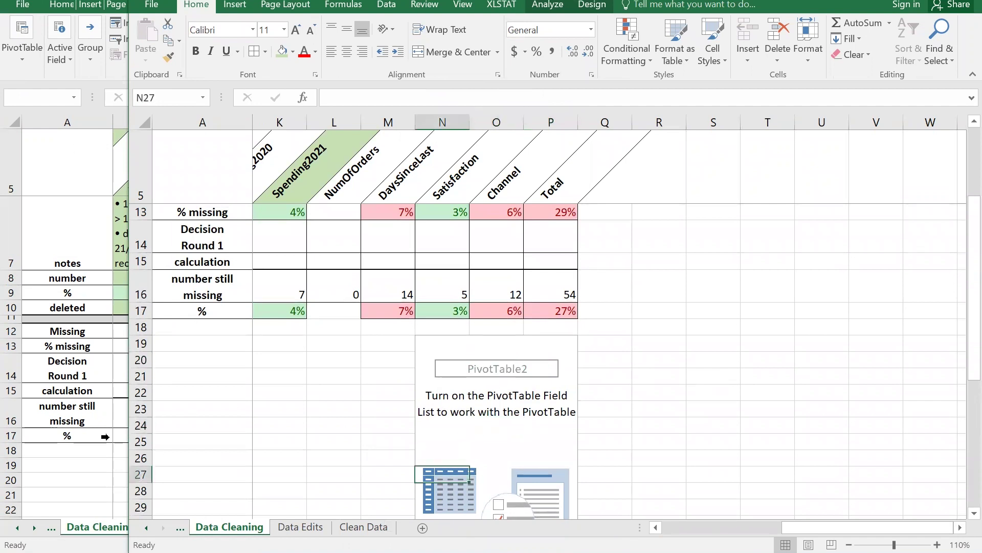
click(104, 469)
drag(482, 451, 792, 450)
scroll(659, 442, down, 3)
click(659, 442)
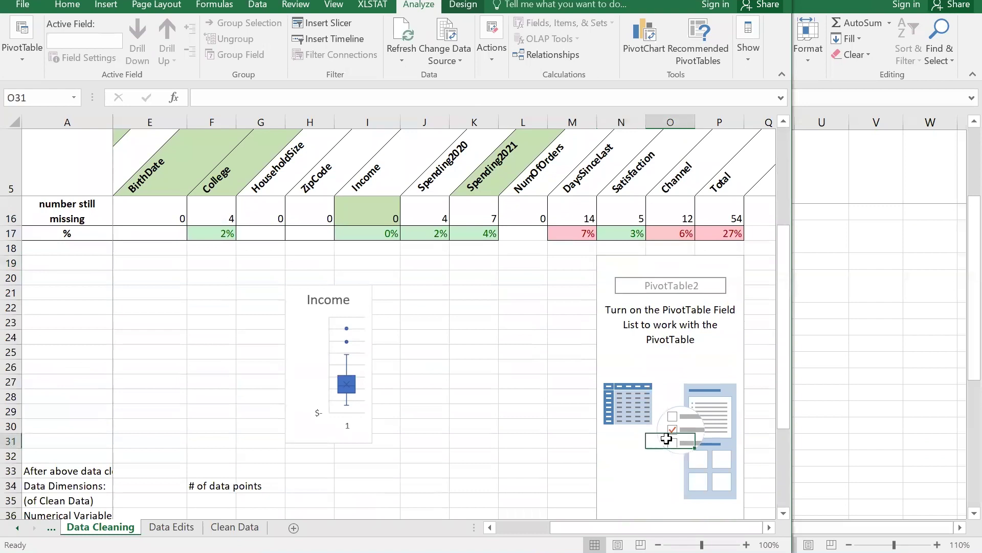
drag(794, 374, 905, 375)
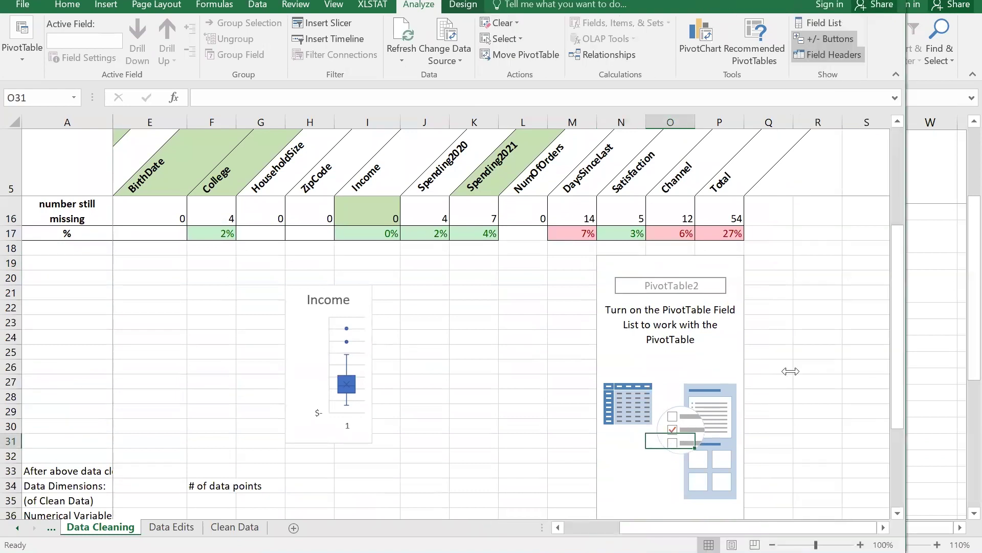
drag(791, 371, 554, 360)
Select a cell inside the empty Satisfaction PivotTable on Data Cleaning and show its field list
click(534, 429)
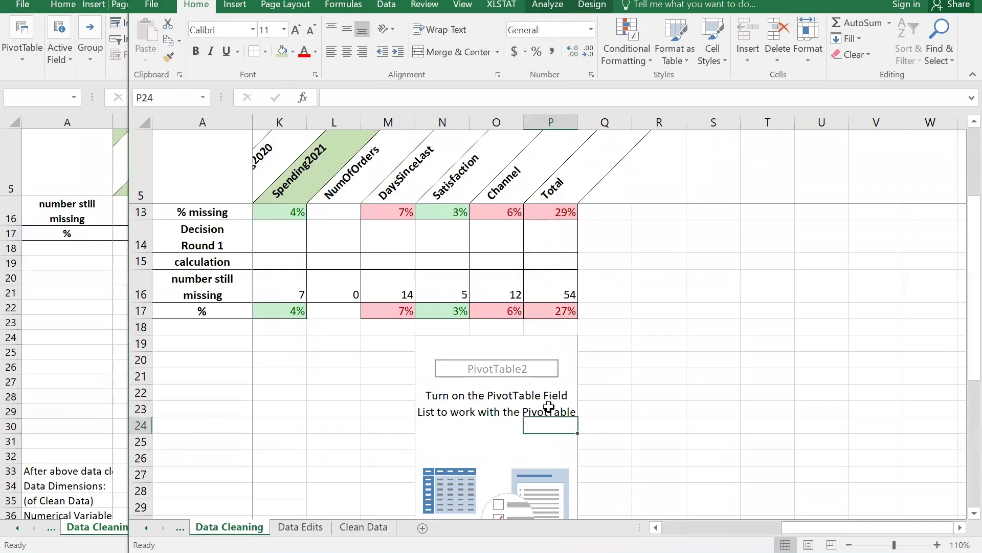
click(542, 5)
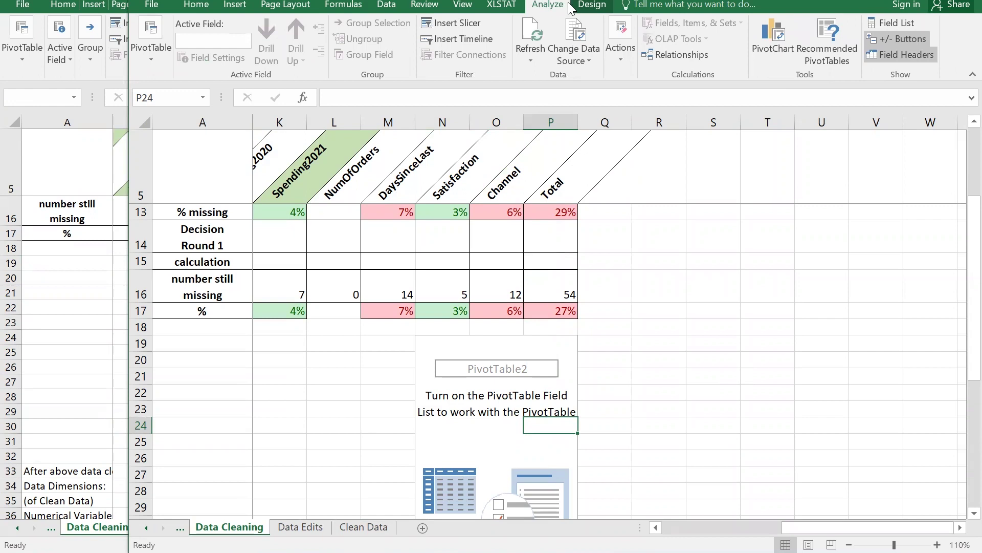
click(592, 5)
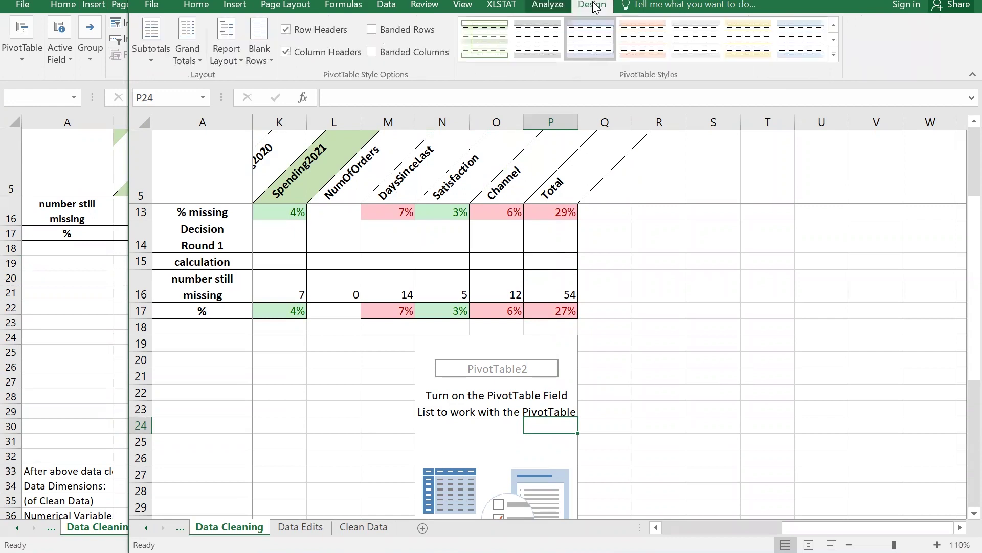
click(560, 9)
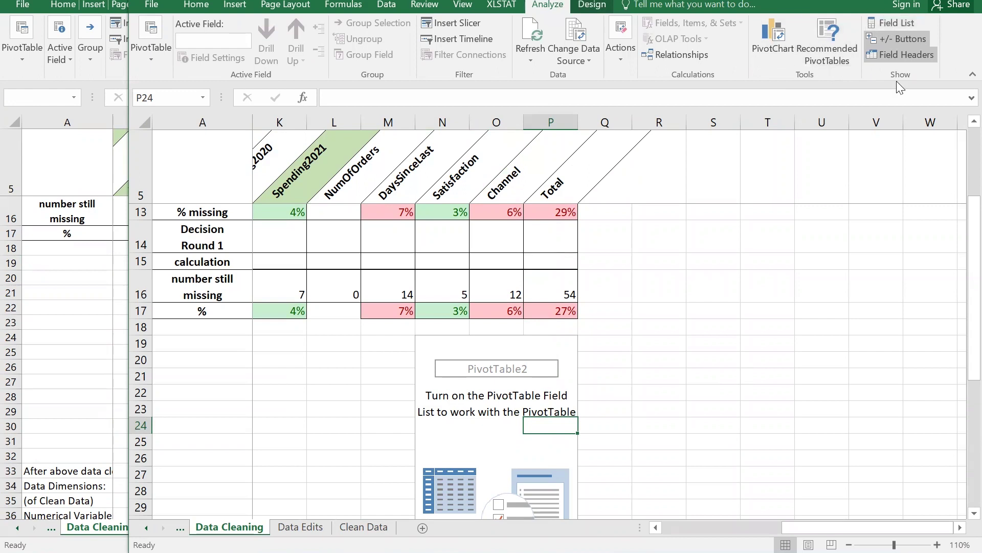
click(899, 24)
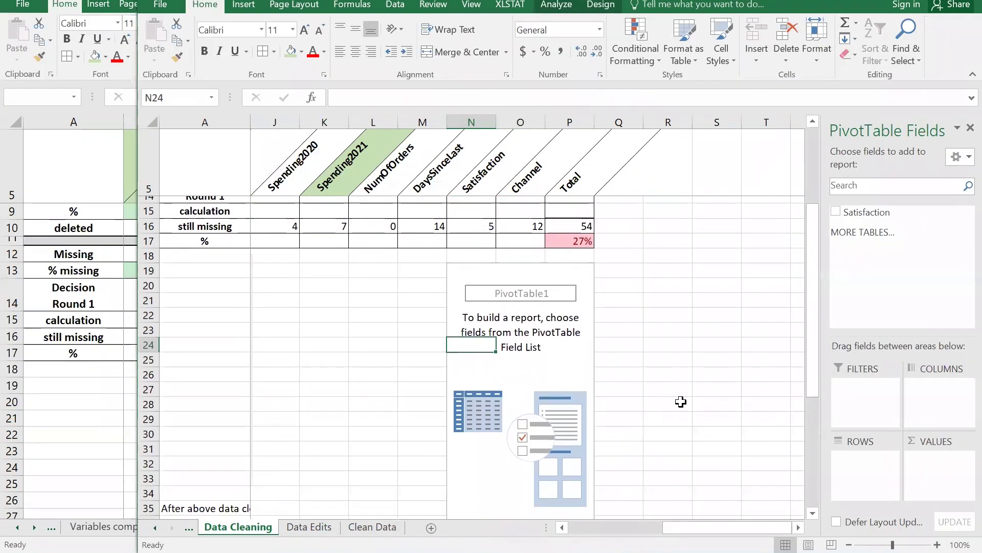
scroll(679, 399, down, 3)
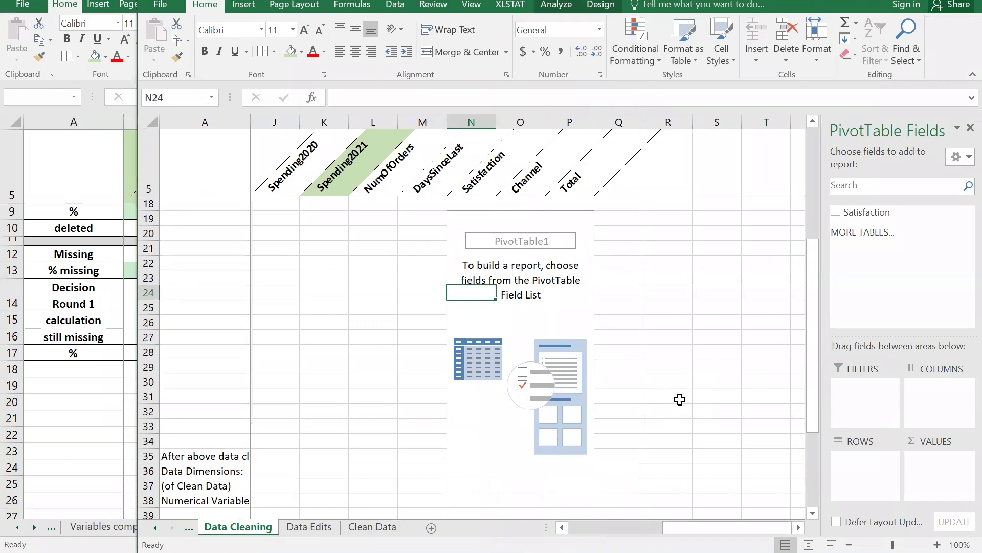
Build the PivotTable on Data Cleaning with Satisfaction as row labels and the count of Satisfaction as values
scroll(680, 399, up, 2)
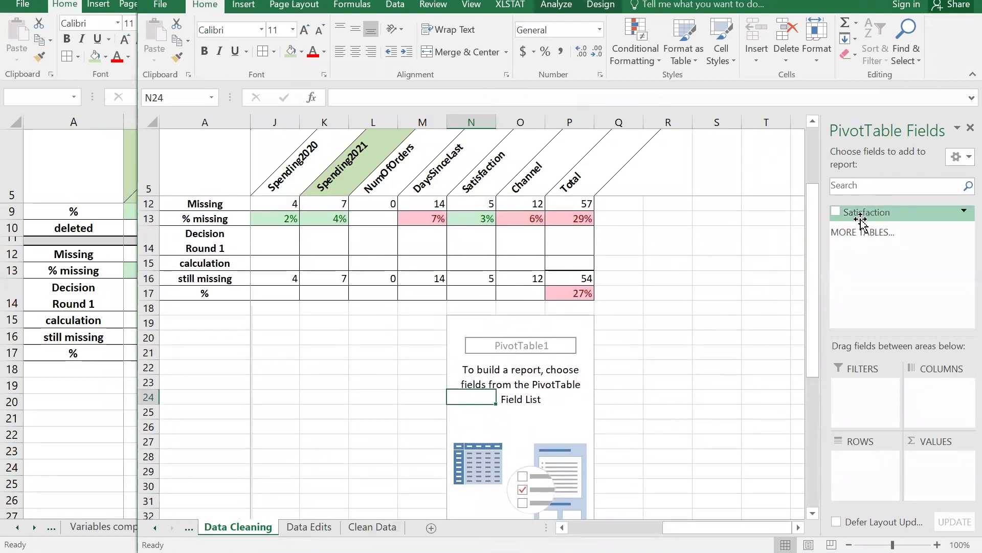
drag(859, 214, 869, 457)
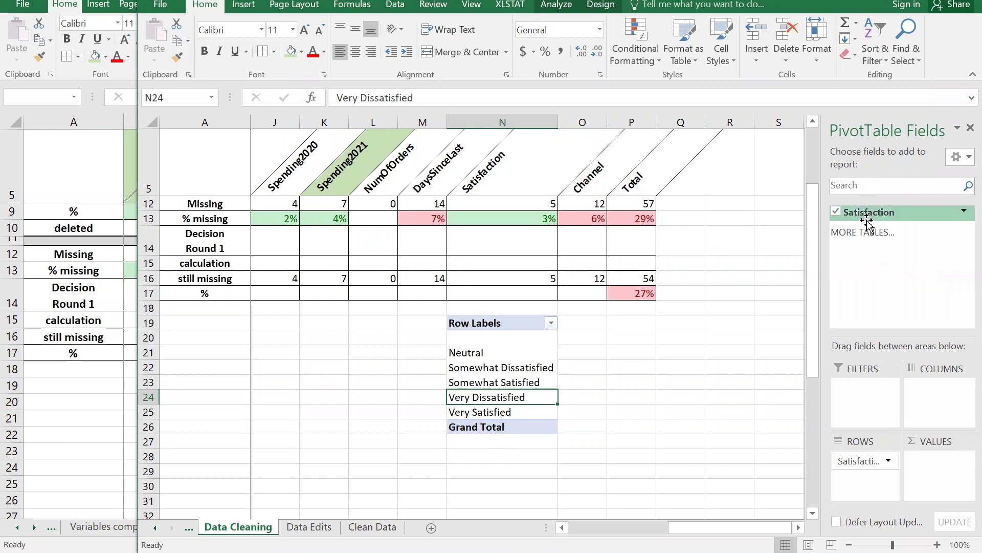
drag(866, 219, 936, 469)
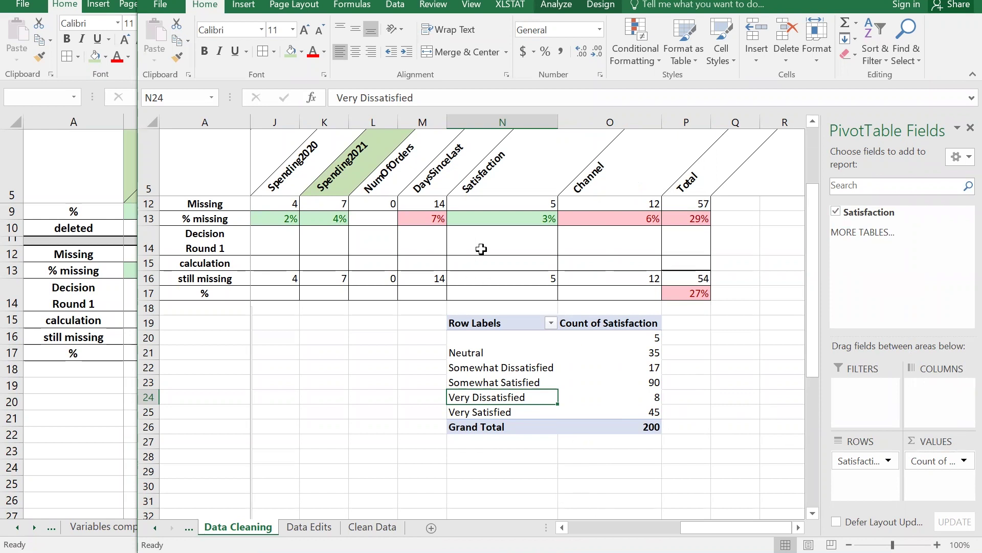
Enter "impute Somewhat Satisfied" as the Decision Round 1 for Satisfaction in N14 on Data Cleaning
click(481, 249)
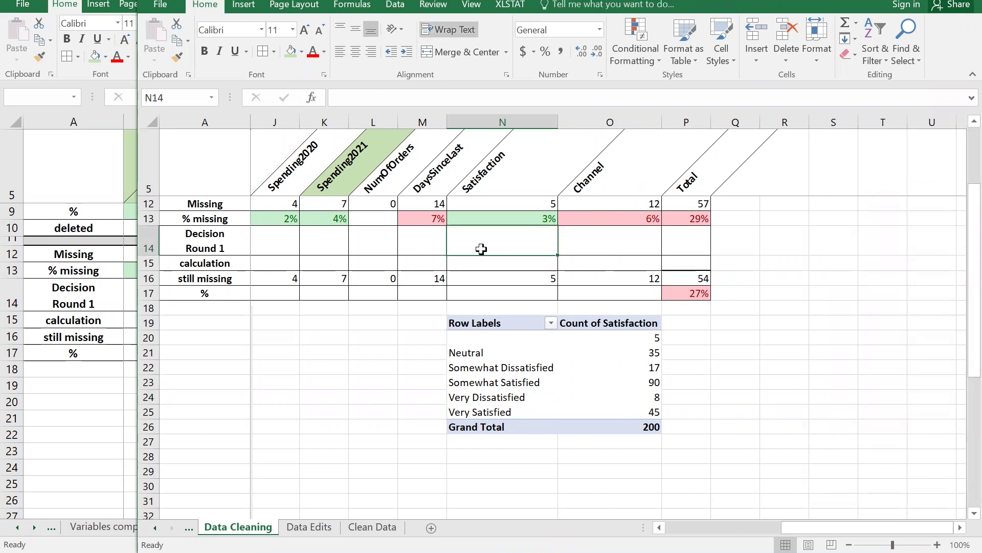
text(impute Somewhat)
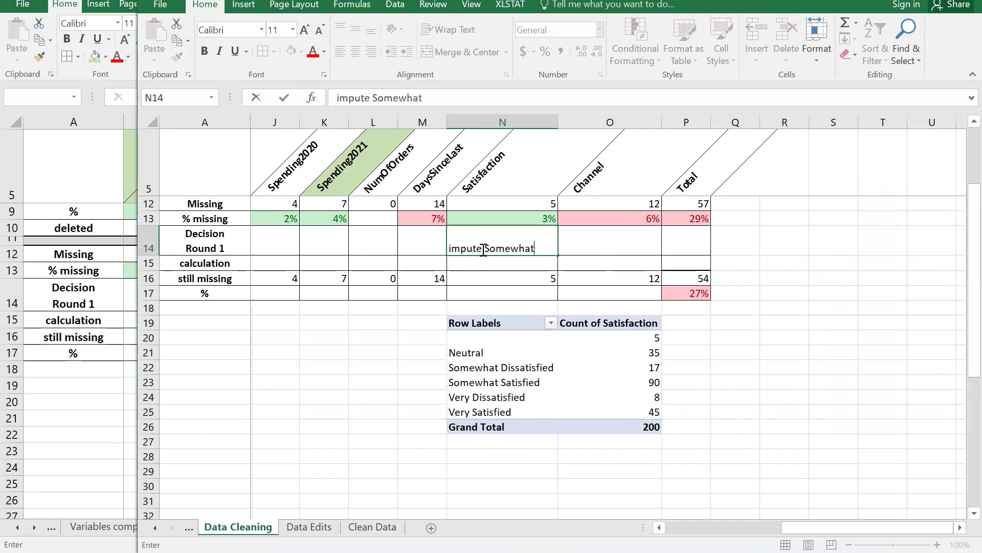
text( Satis)
key(BackSpace)
text(tisfied)
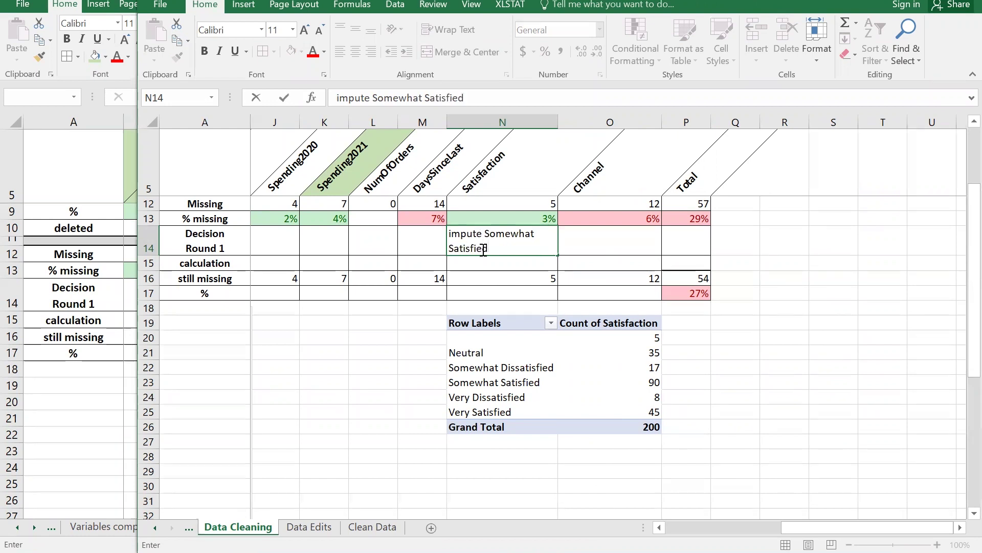
key(Return)
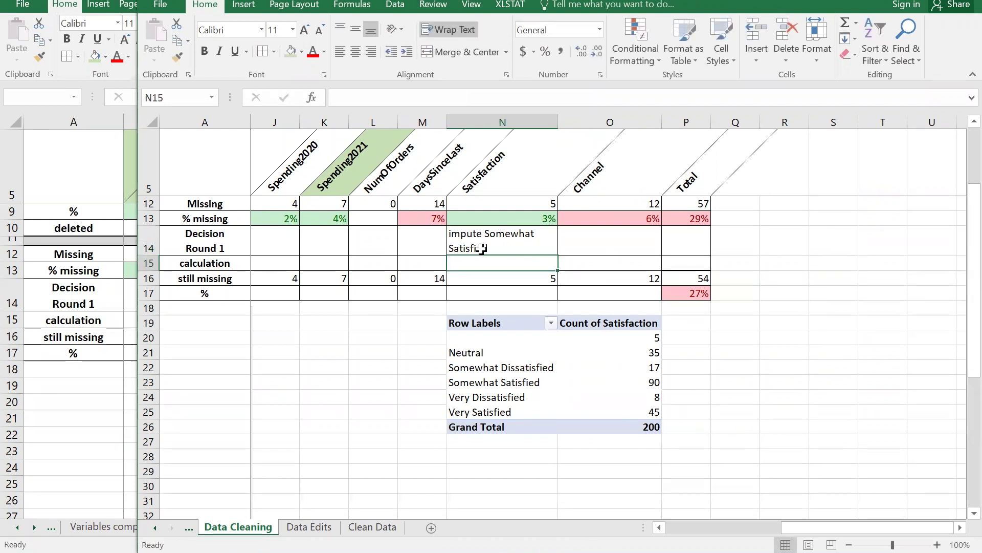
click(548, 282)
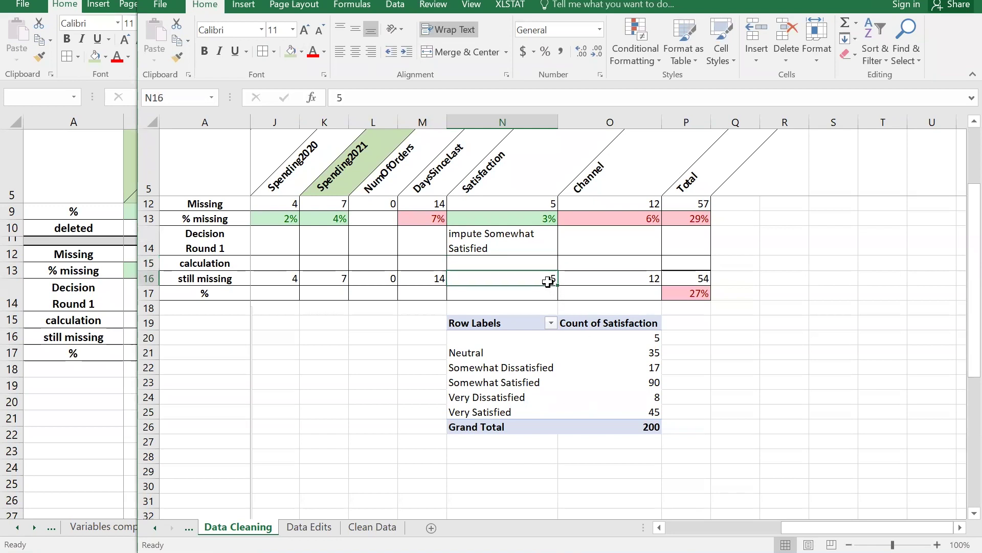
click(762, 402)
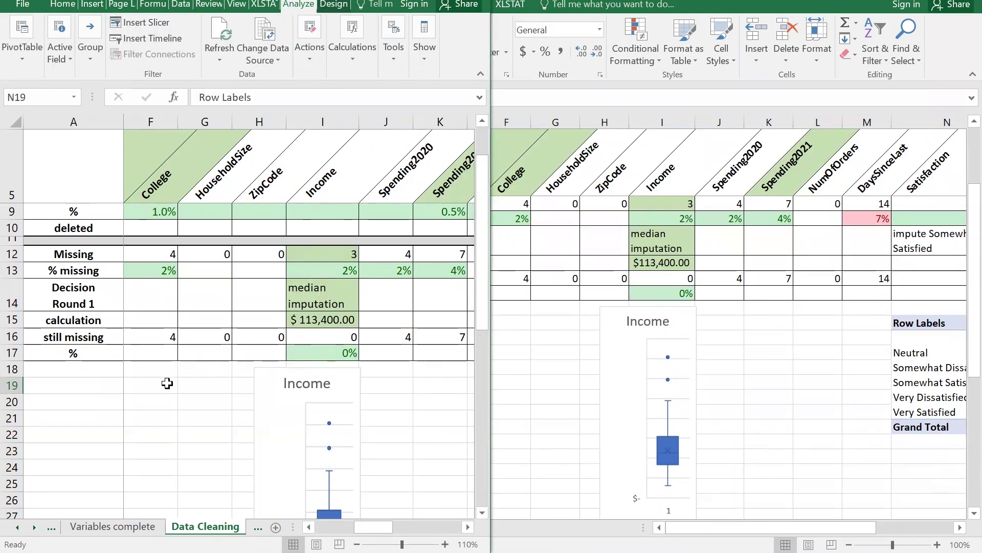
Review the outlier-handling rules in the Google Docs analysis plan, then the data dimensions and outlier section from row 35 in Excel's Data Cleaning sheet
key(alt+Tab)
scroll(253, 319, down, 3)
scroll(252, 319, down, 3)
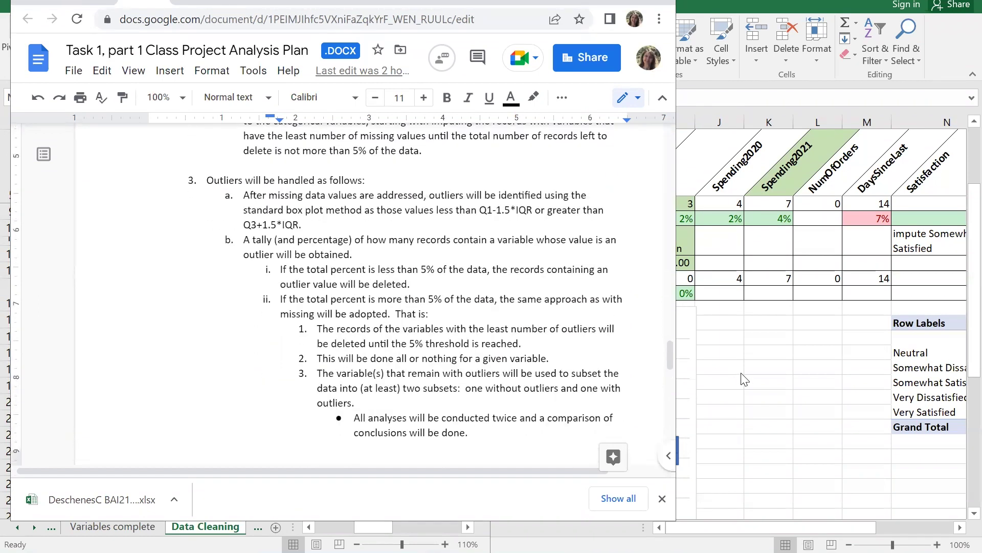
key(alt+Tab)
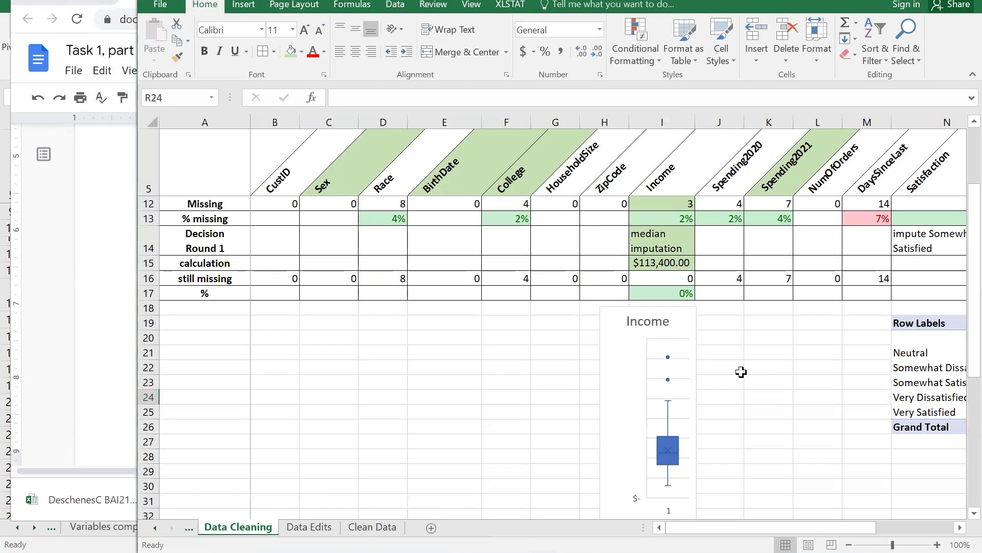
scroll(741, 372, down, 5)
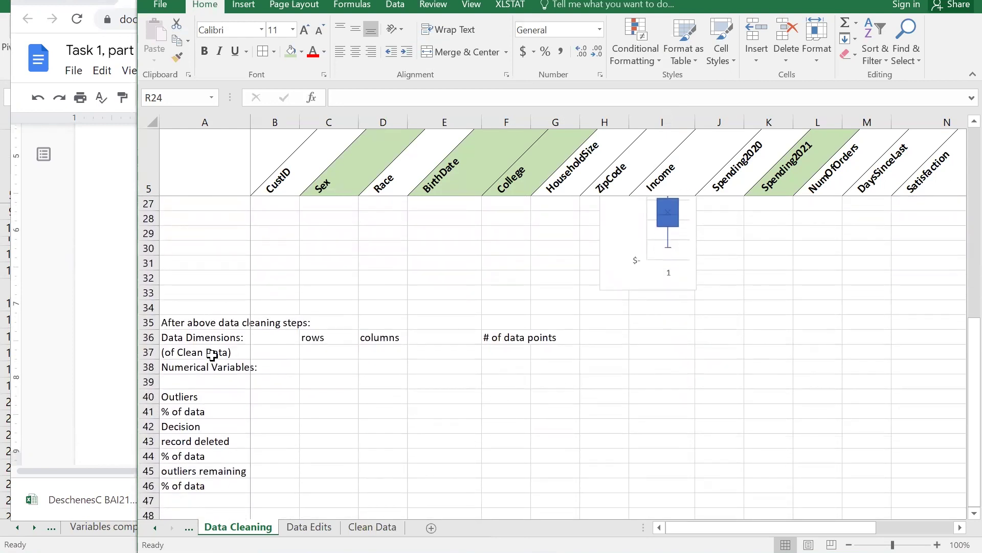
scroll(301, 355, down, 1)
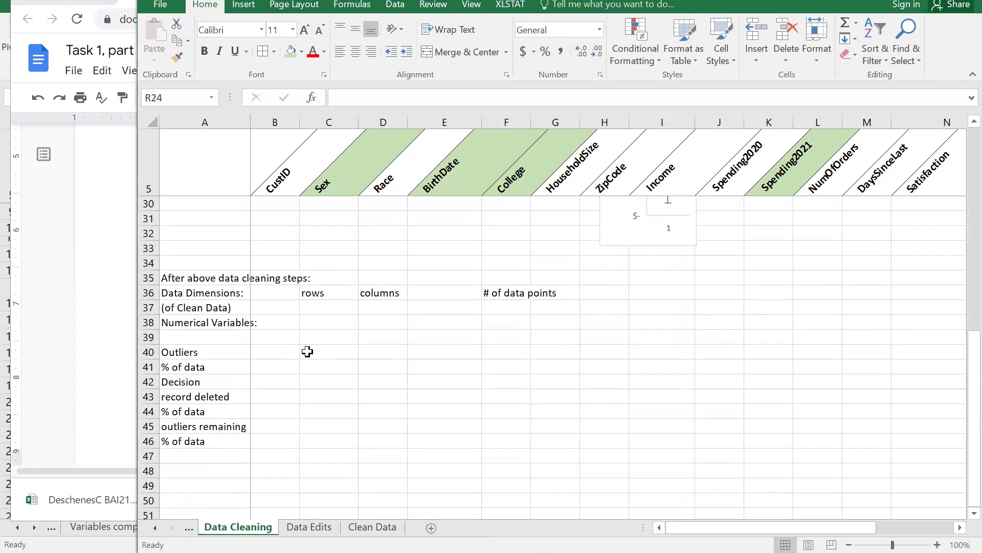
click(188, 305)
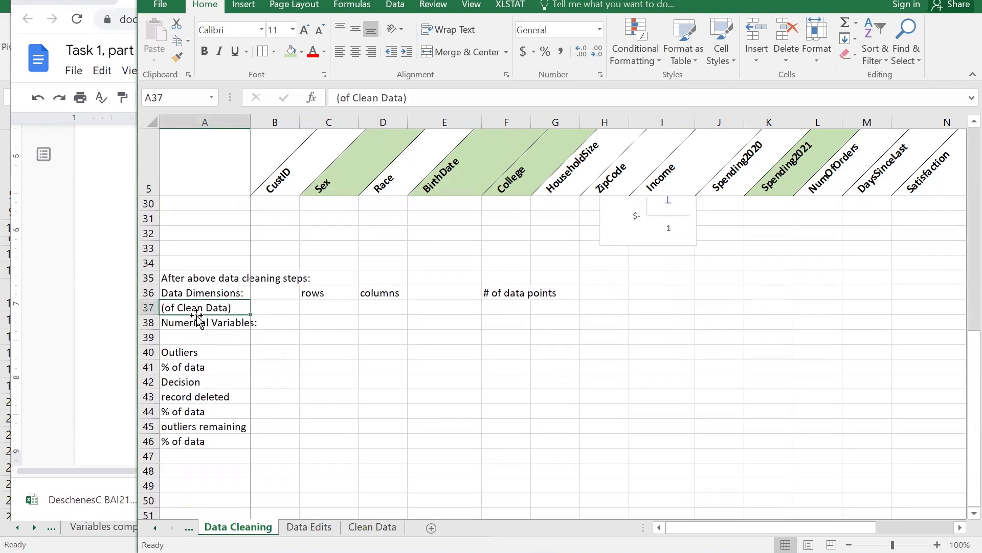
click(320, 308)
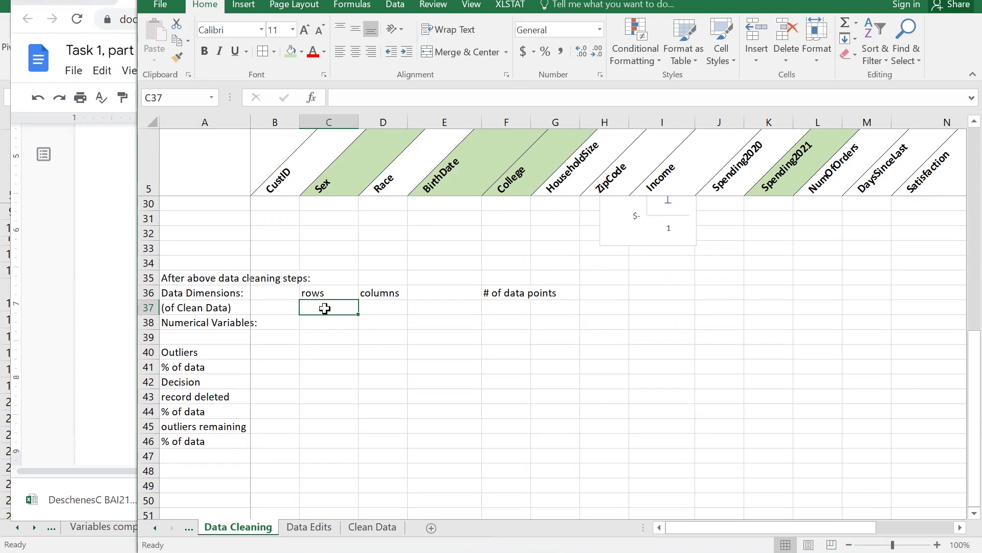
scroll(325, 308, up, 1)
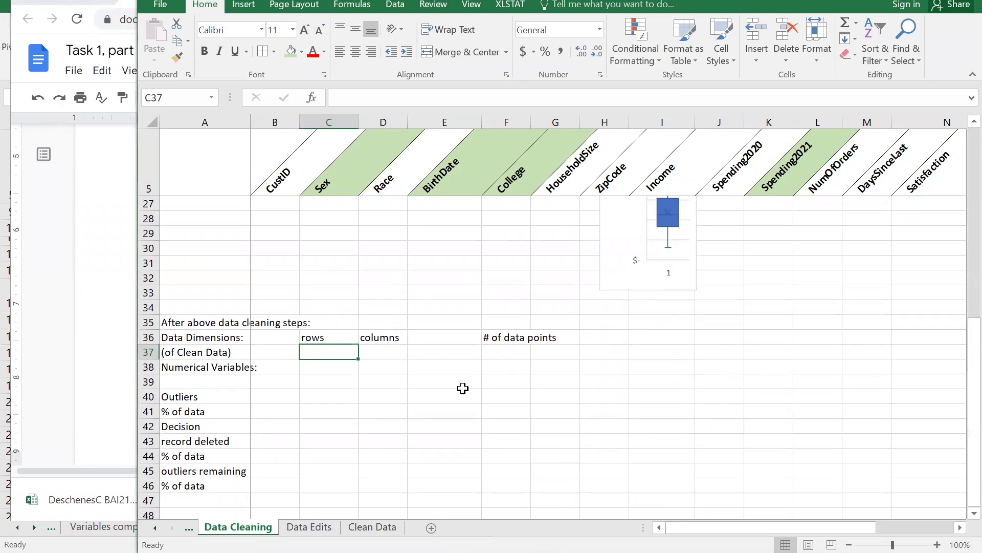
scroll(329, 314, down, 1)
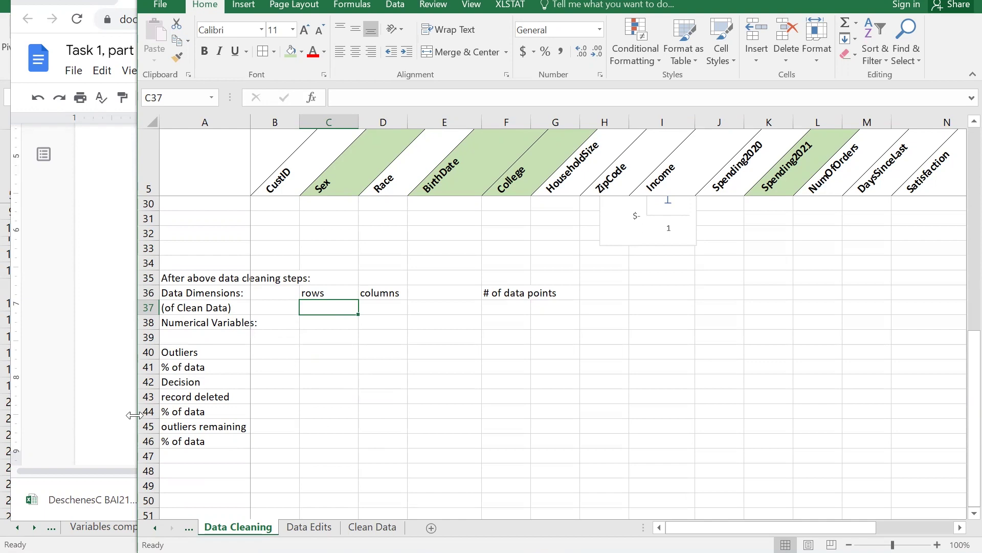
Narrow the Data Cleaning window and activate the Variables complete sheet in the other Excel window
drag(134, 415, 426, 389)
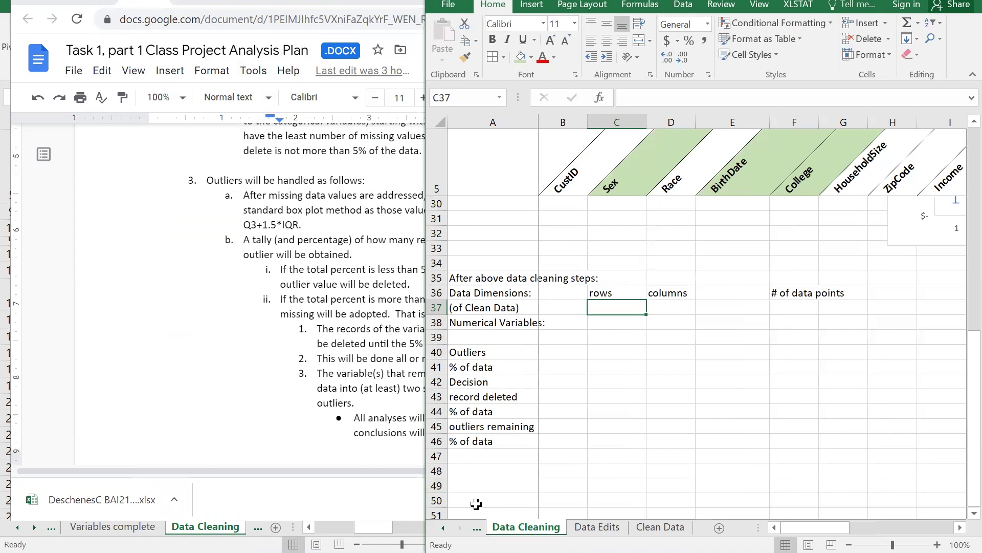
key(alt+Tab)
key(Tab)
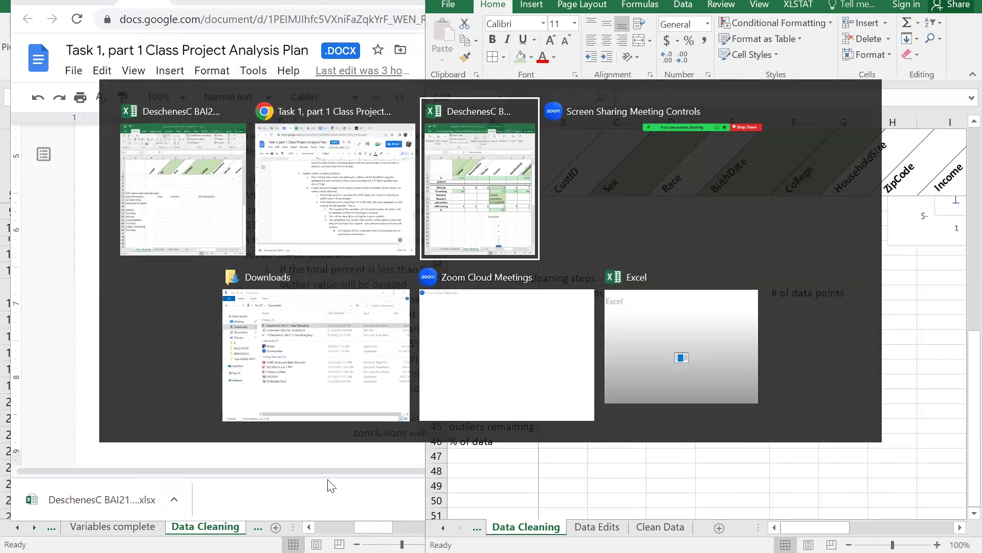
right_click(18, 527)
click(47, 314)
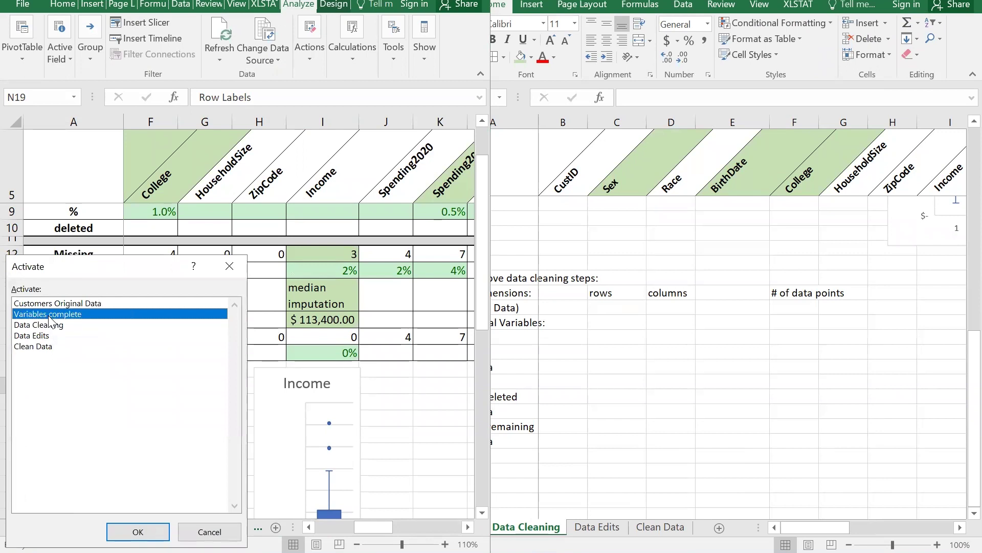
click(138, 531)
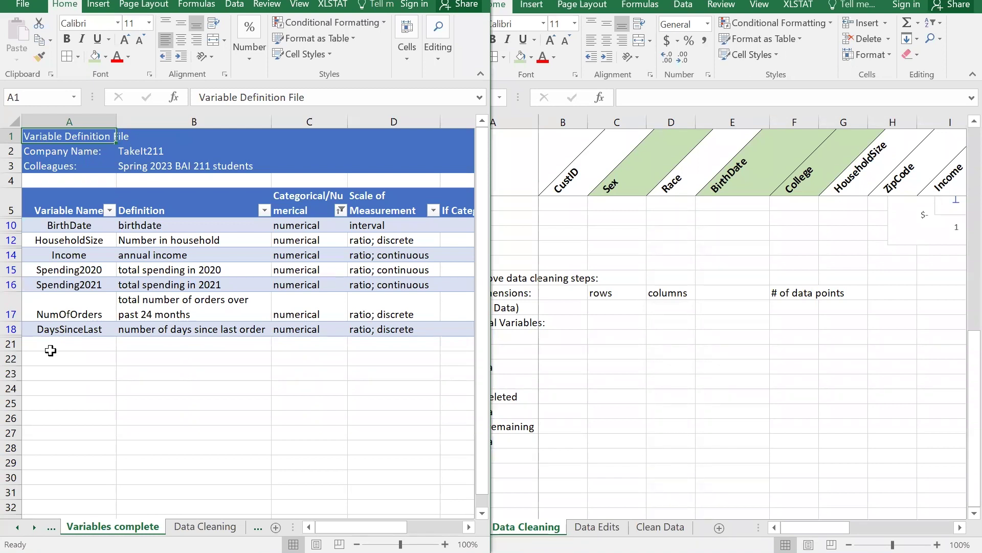
Copy the numerical variable names BirthDate through DaysSinceLast from Variables complete and paste them transposed at B39 on Data Cleaning
drag(48, 226, 60, 321)
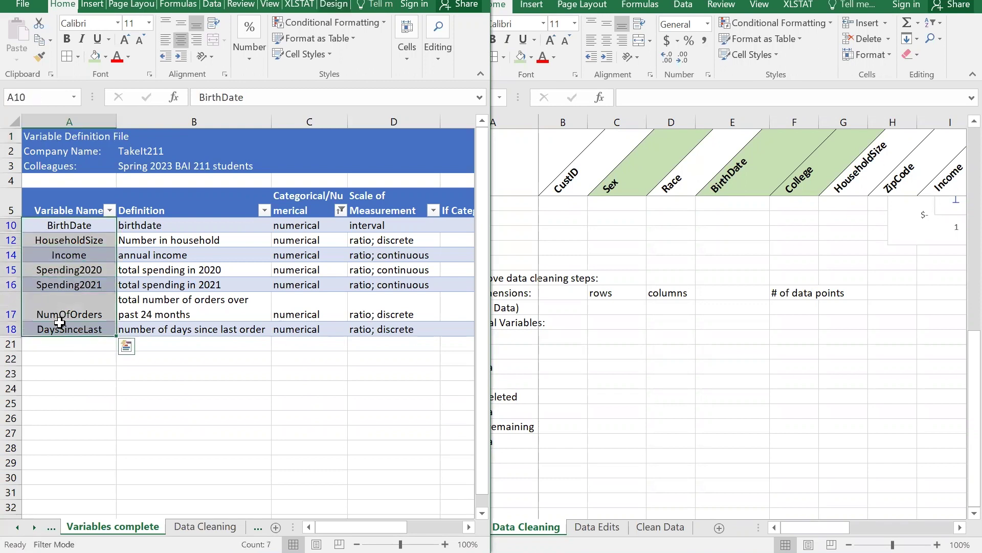
key(ctrl+c)
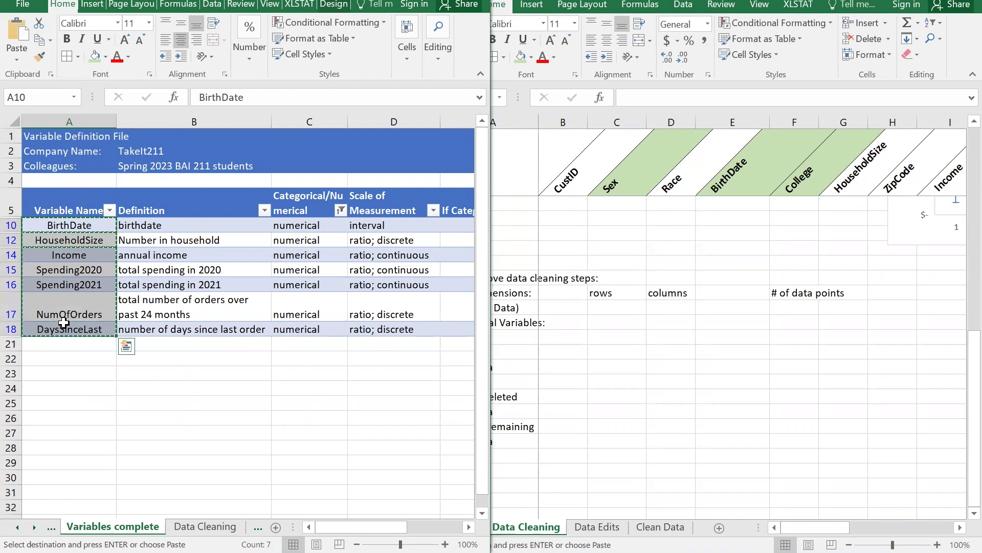
click(552, 377)
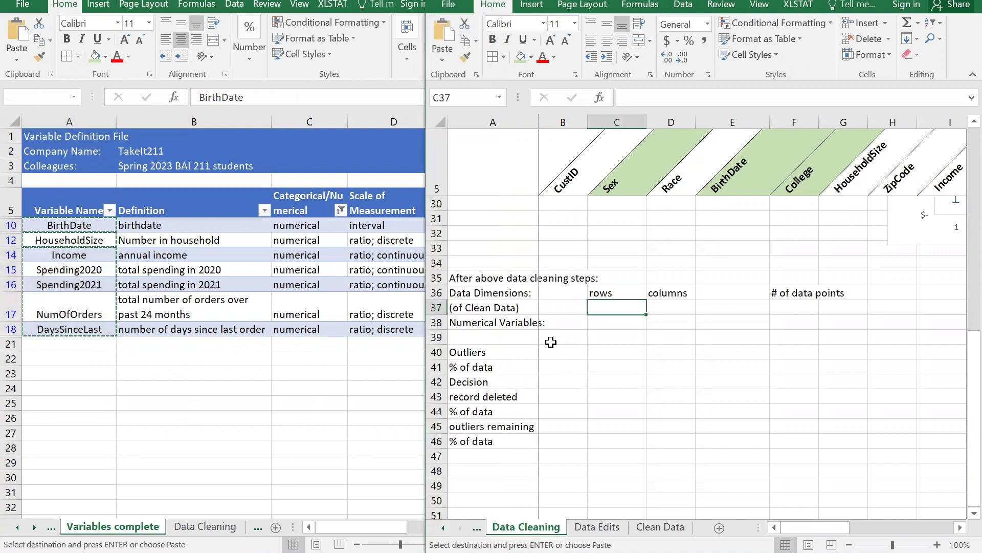
click(558, 336)
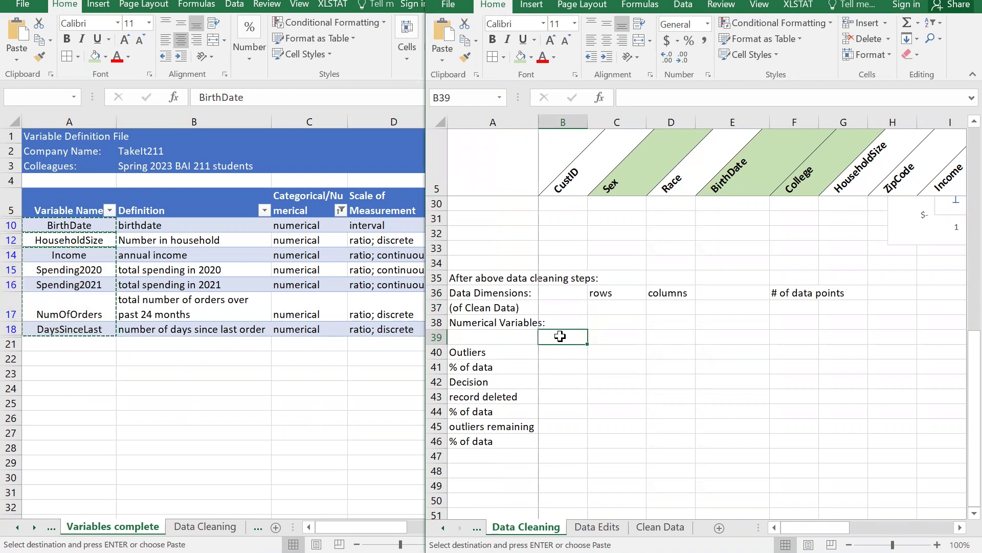
right_click(561, 335)
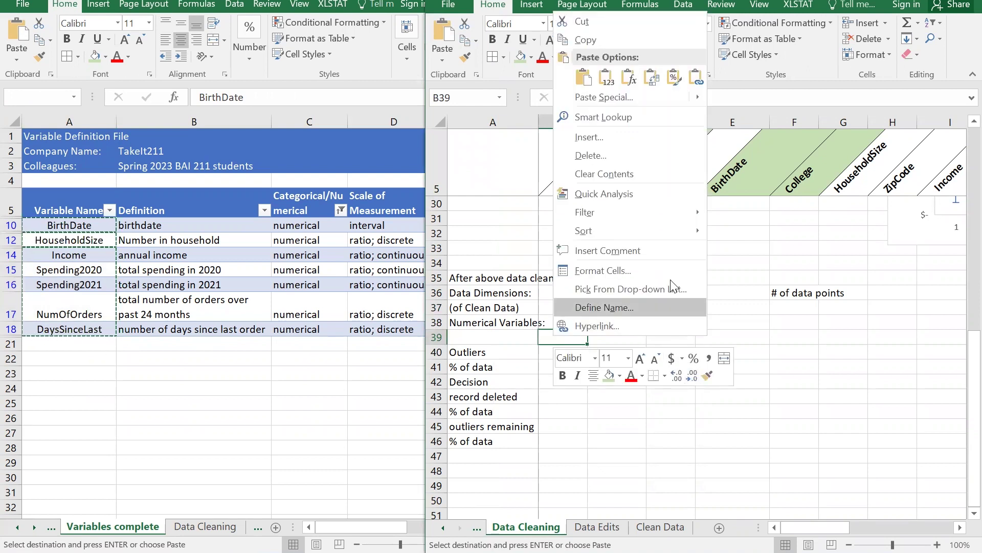
mouse_move(607, 97)
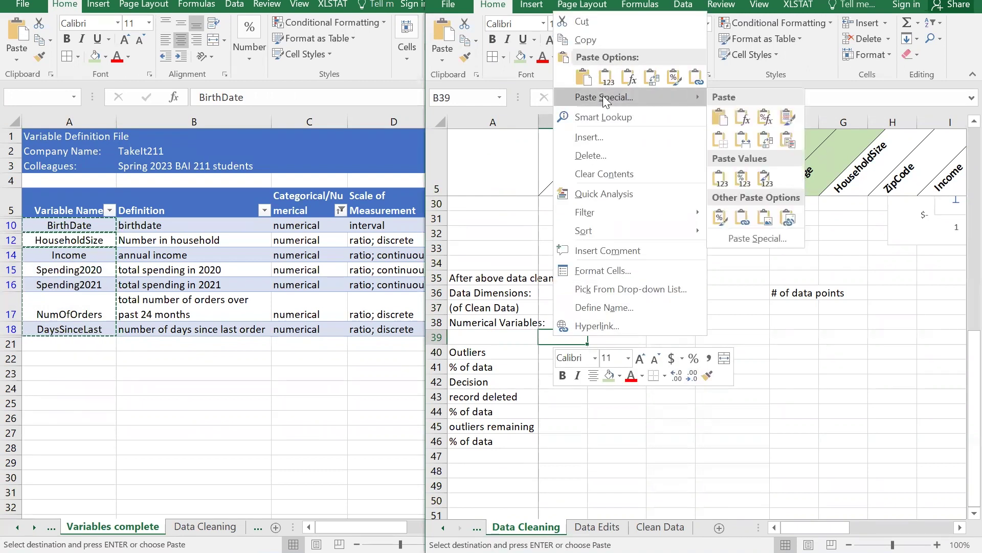
click(766, 143)
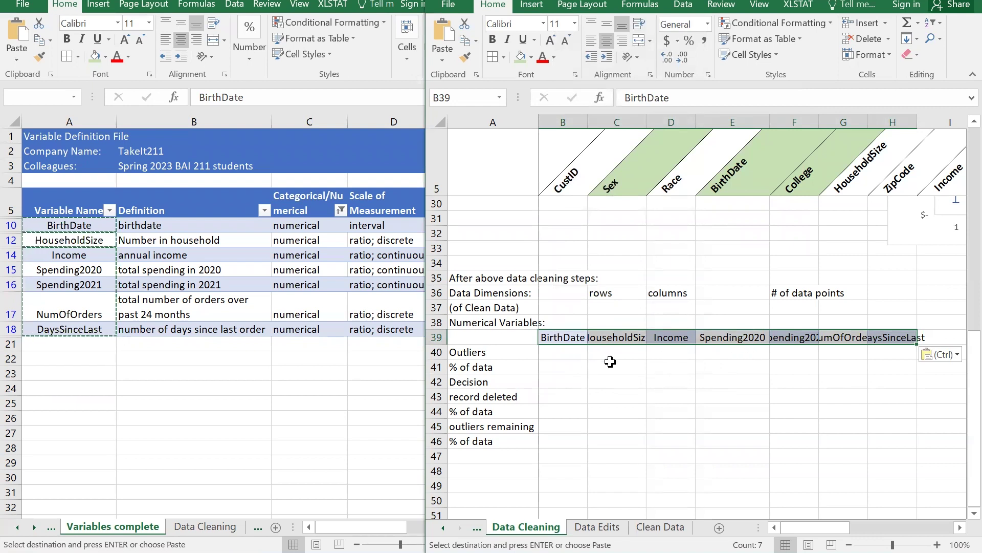
Clear the formats of the pasted variable names in B39:H39 on Data Cleaning
click(676, 365)
drag(562, 338, 896, 339)
click(909, 54)
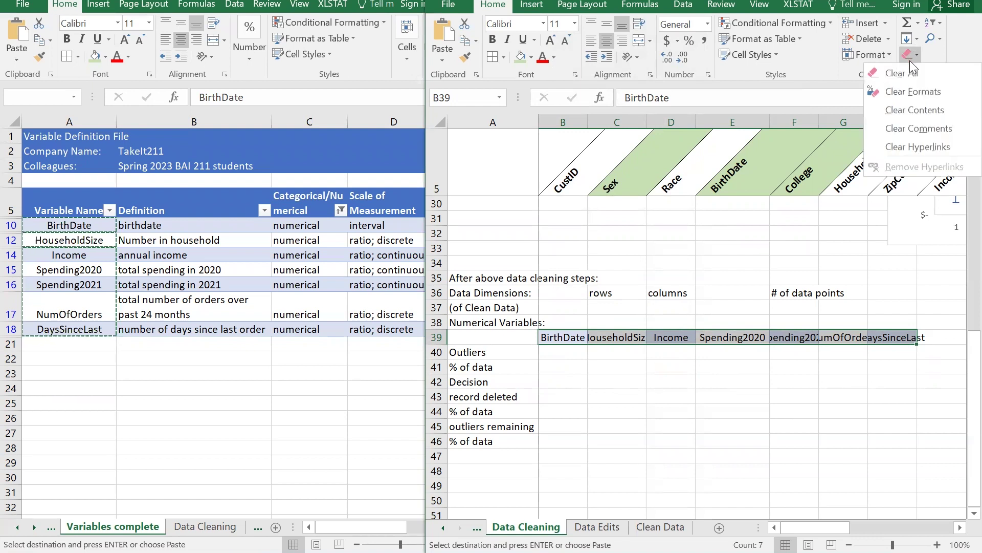
click(913, 92)
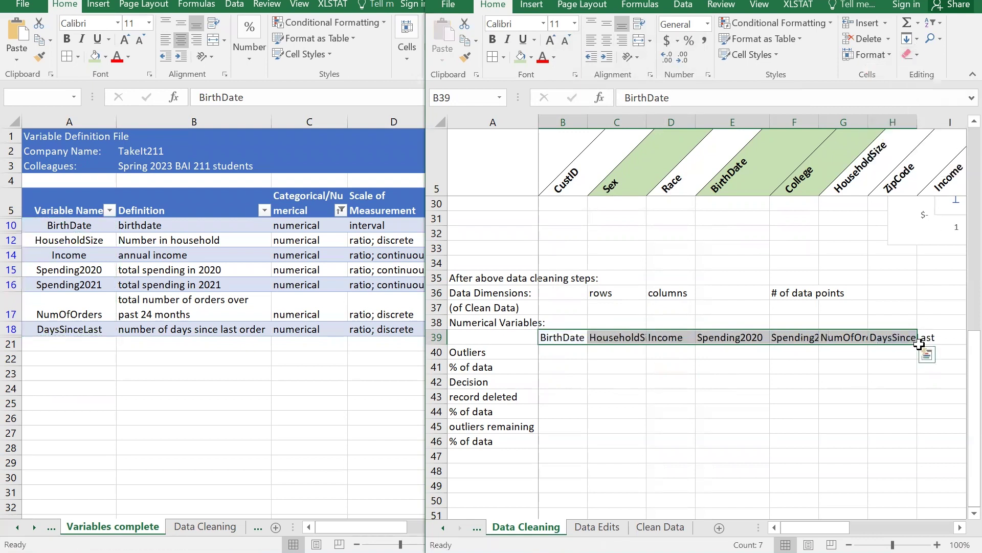
Angle the text of the variable names in B39:H39 counterclockwise
click(910, 394)
drag(566, 338, 902, 336)
click(627, 60)
click(668, 74)
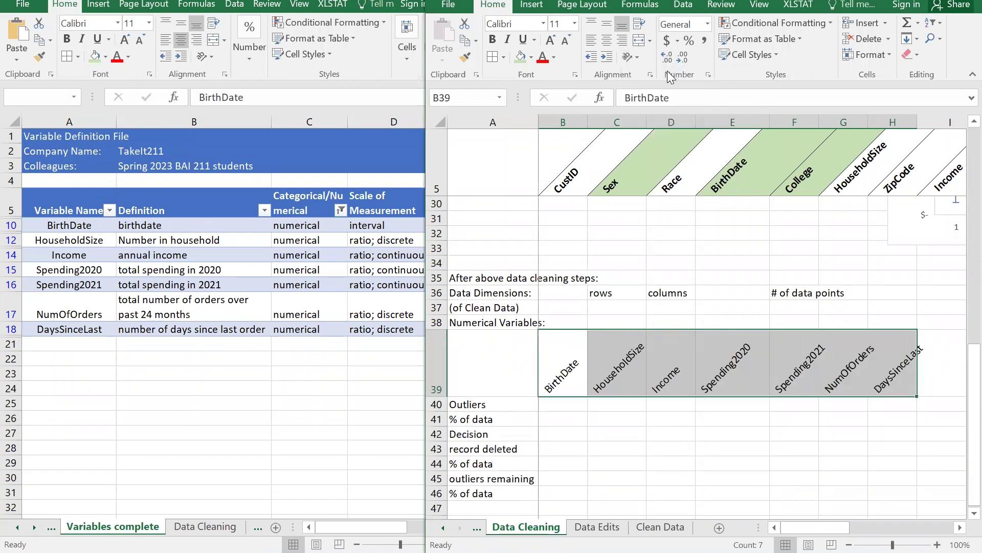
Add the column heading "Total" in I39, just after DaysSinceLast
drag(847, 531, 860, 531)
click(896, 381)
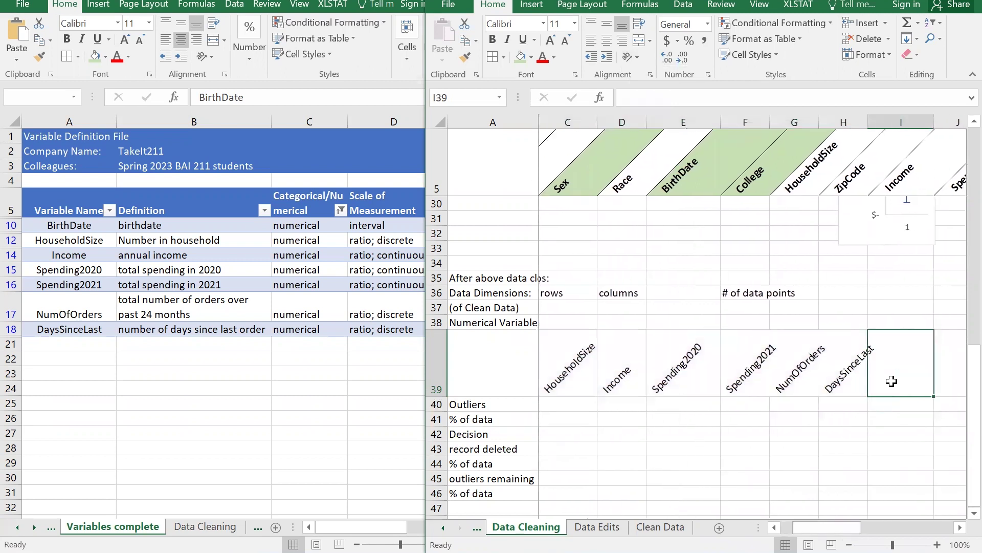
text(Total)
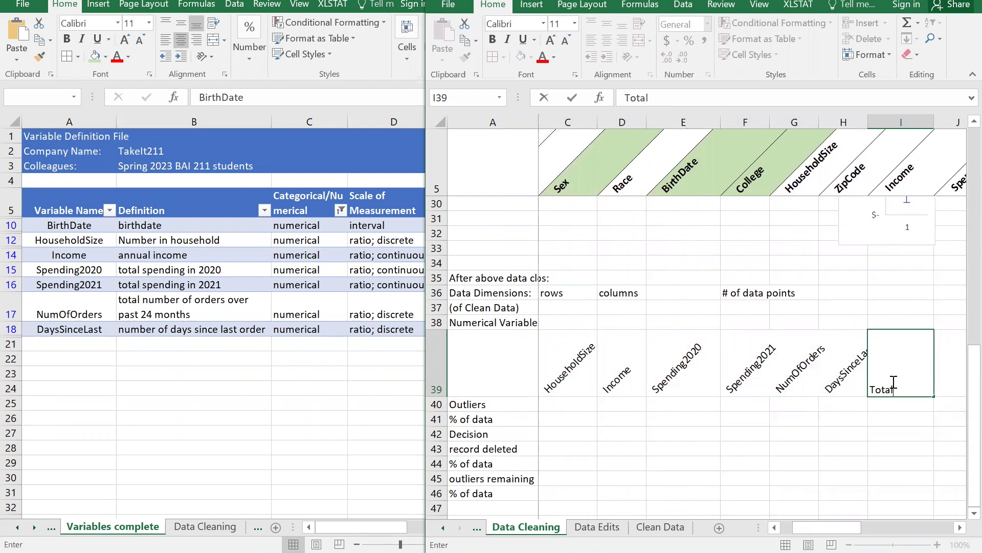
key(Return)
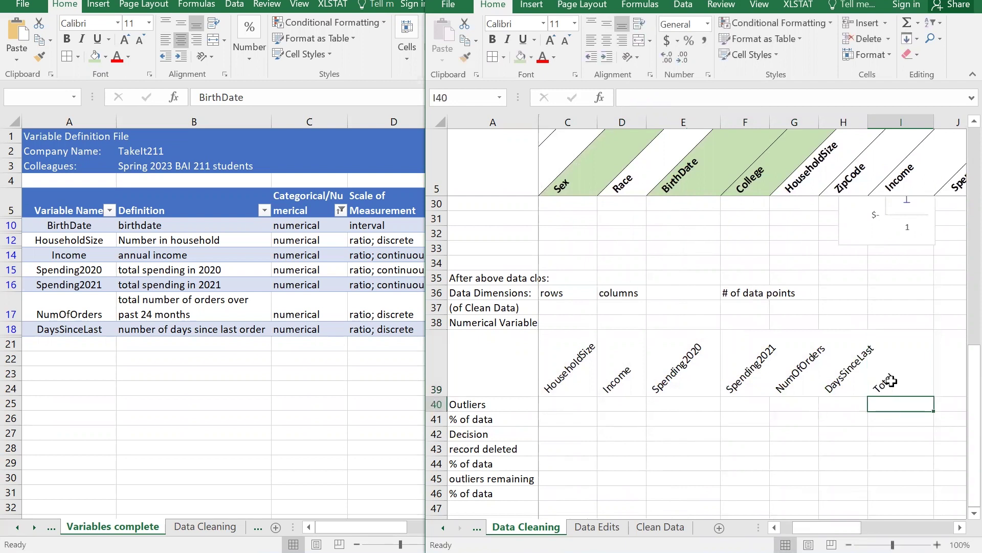
scroll(891, 402, down, 1)
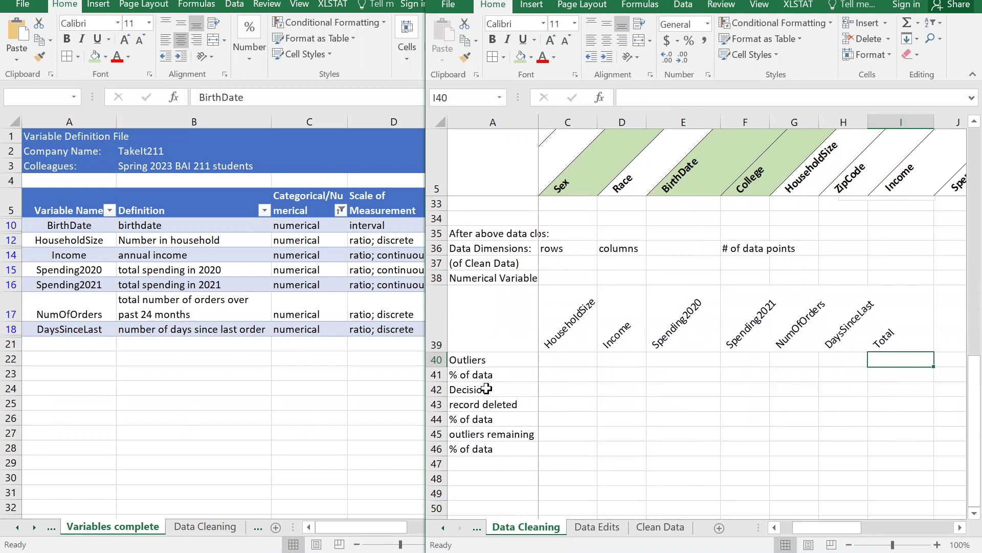
Apply all borders to the outlier summary table in A39:I46 on Data Cleaning
click(486, 389)
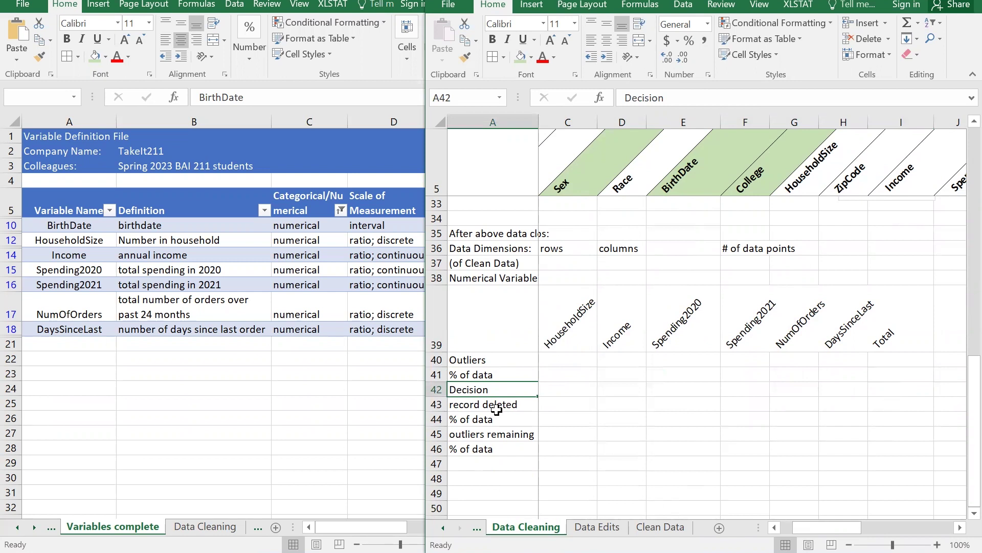
click(497, 409)
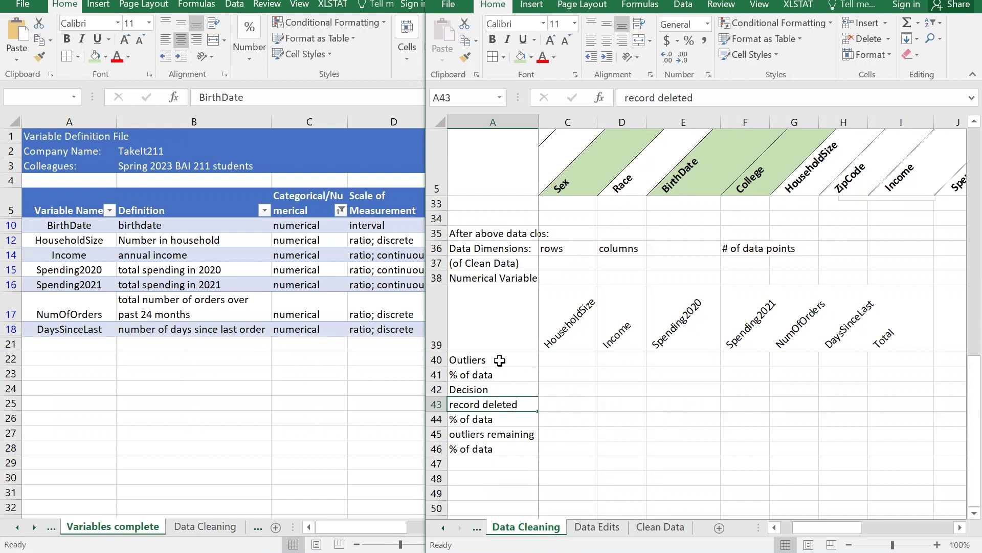
drag(486, 339, 932, 443)
mouse_move(814, 528)
mouse_down()
mouse_move(840, 535)
mouse_move(811, 535)
mouse_up()
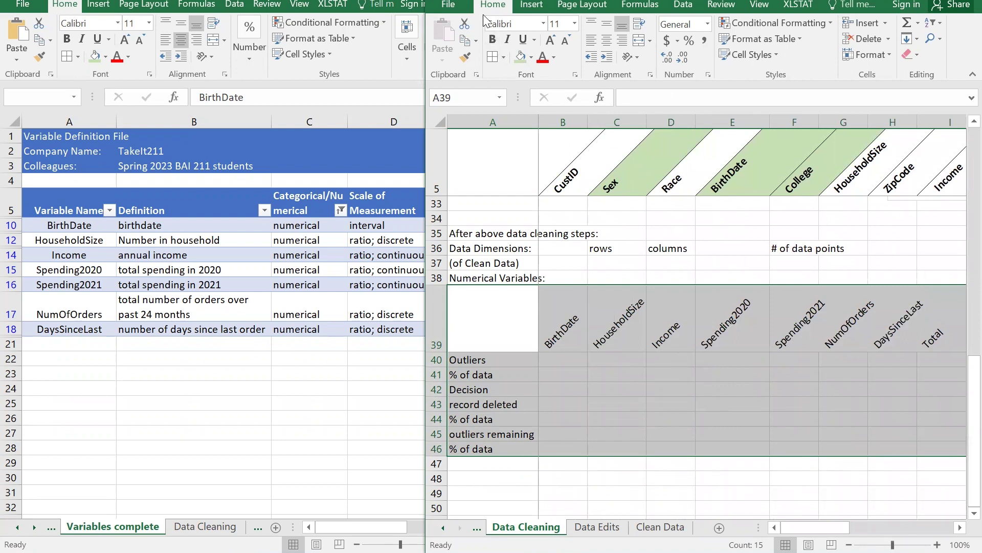
click(504, 56)
click(527, 185)
click(668, 415)
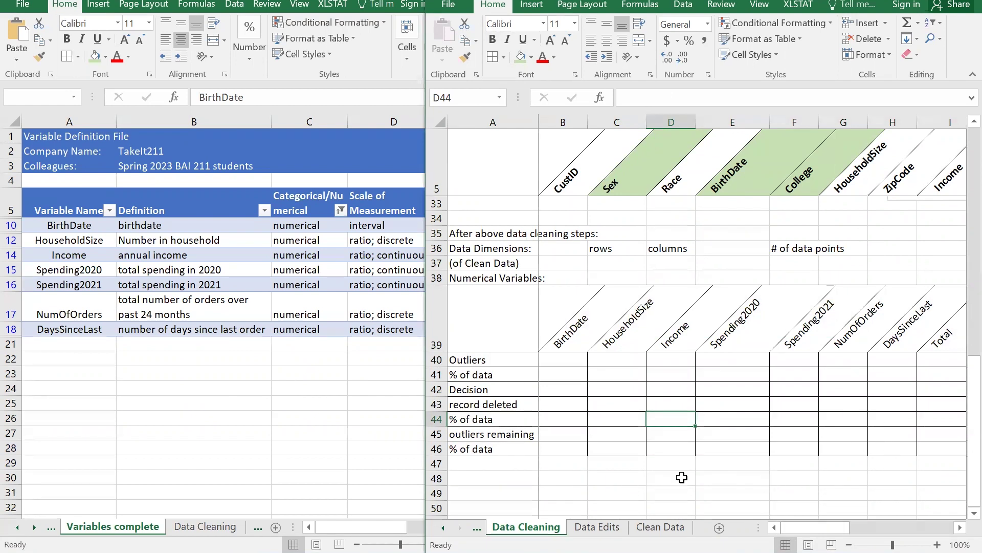
Bring up the Clean Data sheet in the other window and clear its Income filter to show all records
scroll(682, 478, down, 1)
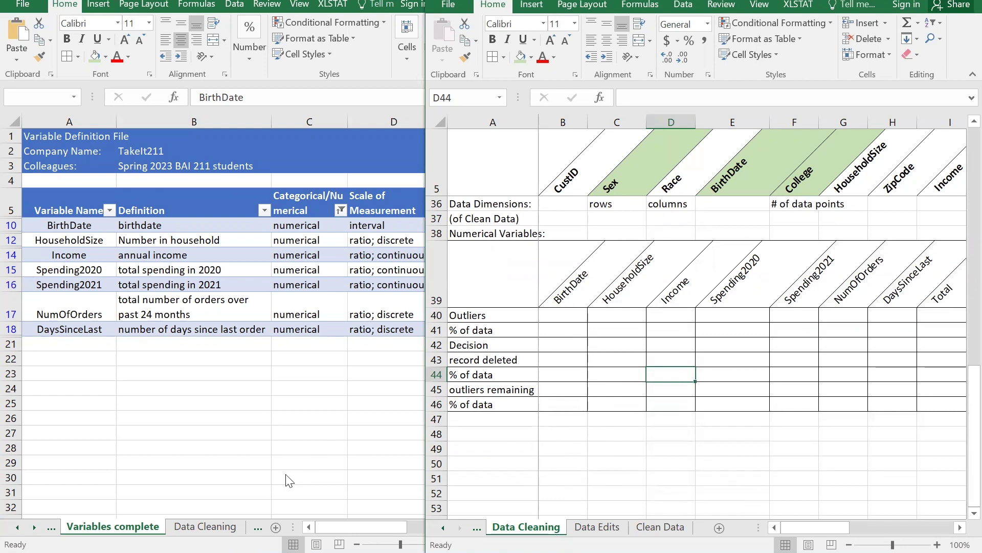
click(23, 532)
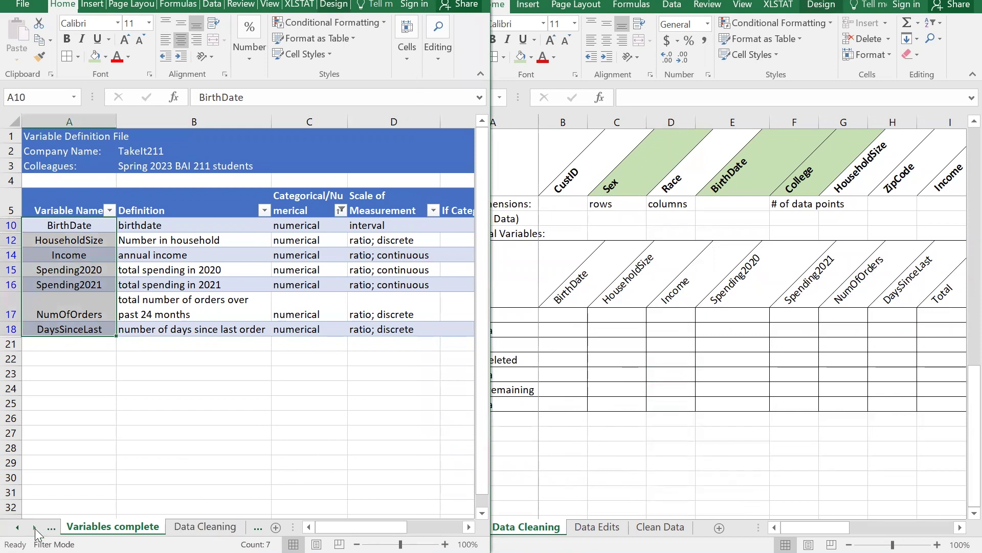
right_click(33, 529)
click(41, 347)
click(136, 531)
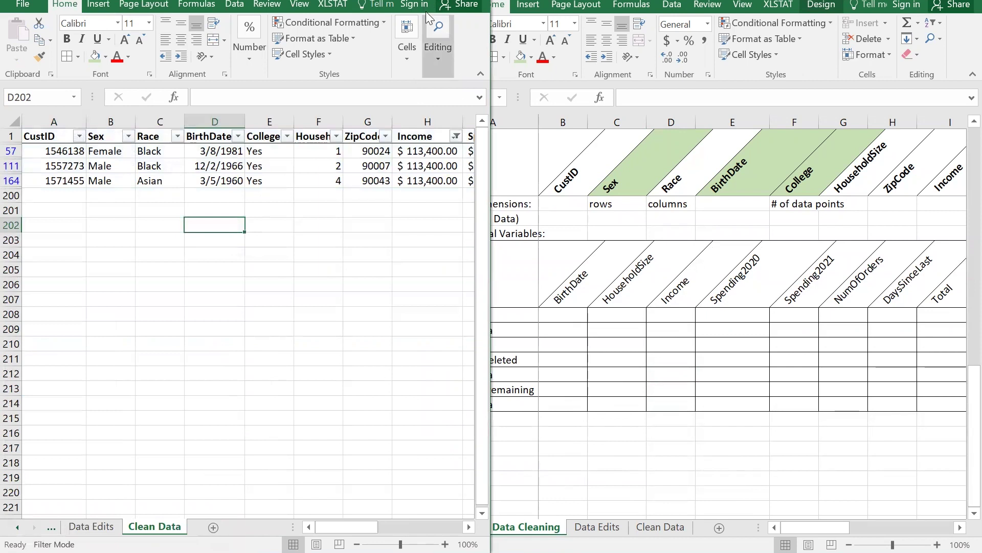
click(235, 7)
click(255, 23)
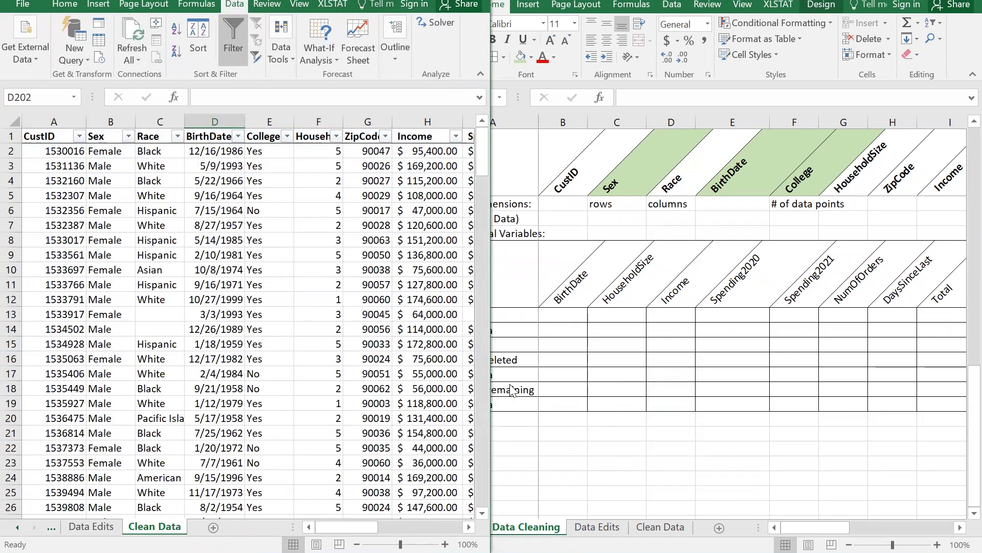
click(532, 444)
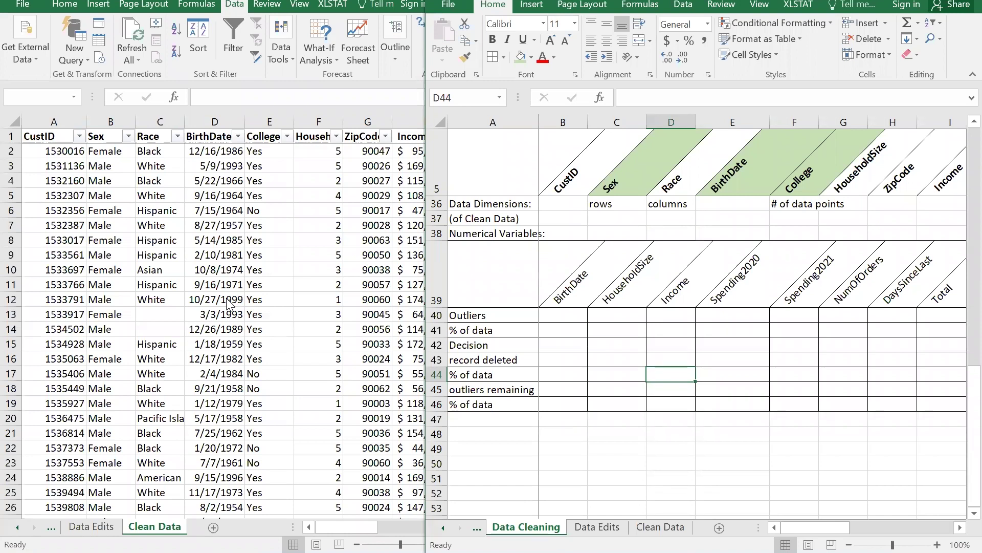
click(201, 137)
click(200, 137)
drag(482, 165, 482, 493)
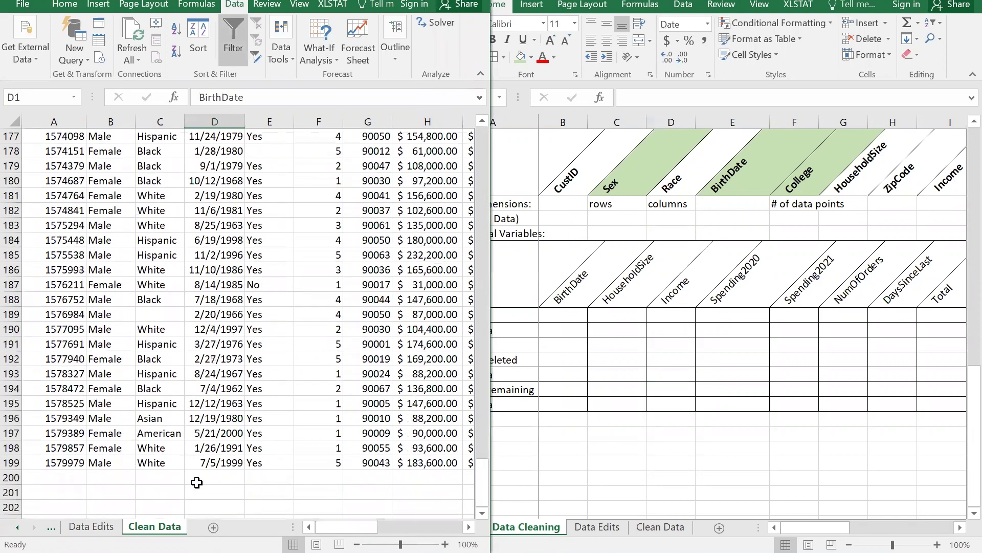
scroll(197, 482, up, 20)
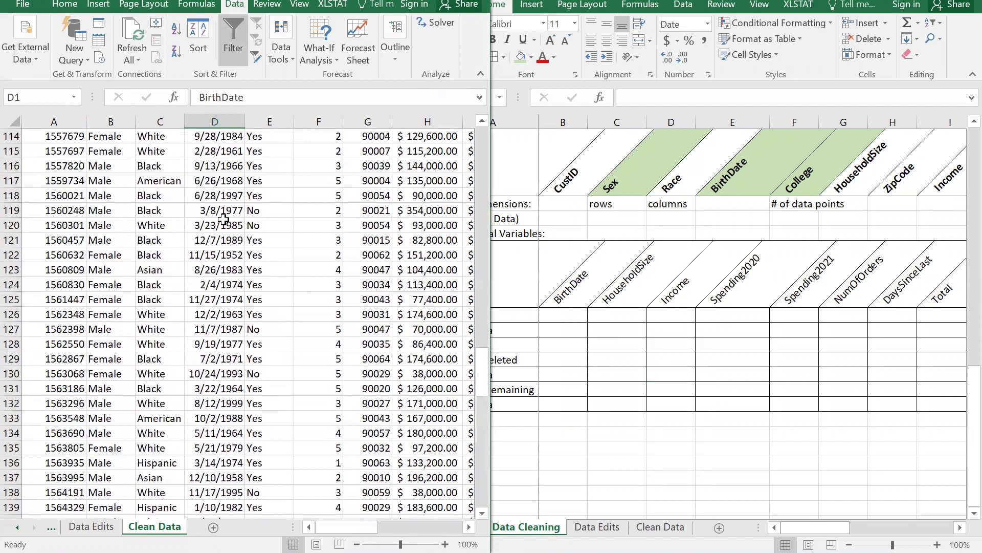
scroll(484, 311, up, 13)
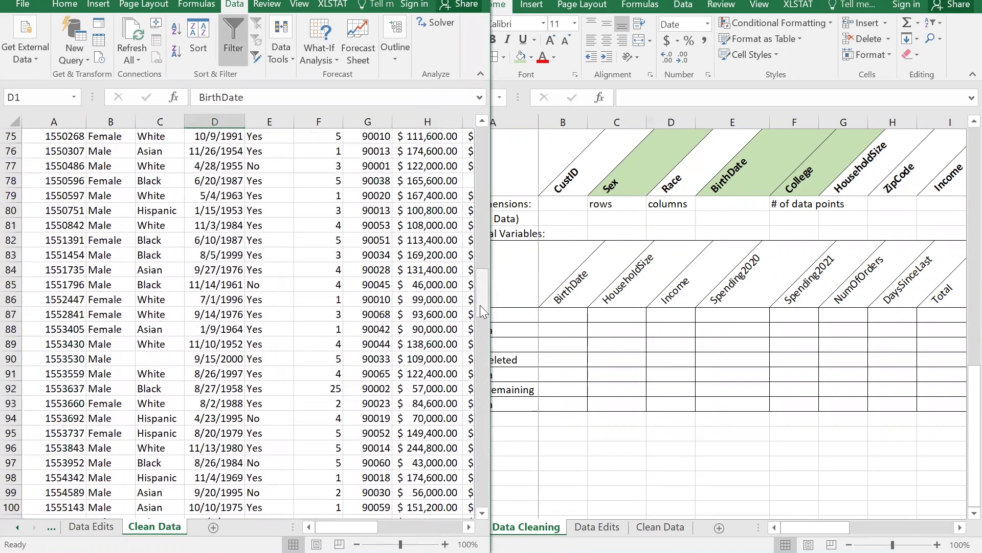
scroll(482, 311, up, 20)
Freeze the header row of Clean Data above the first record
click(57, 161)
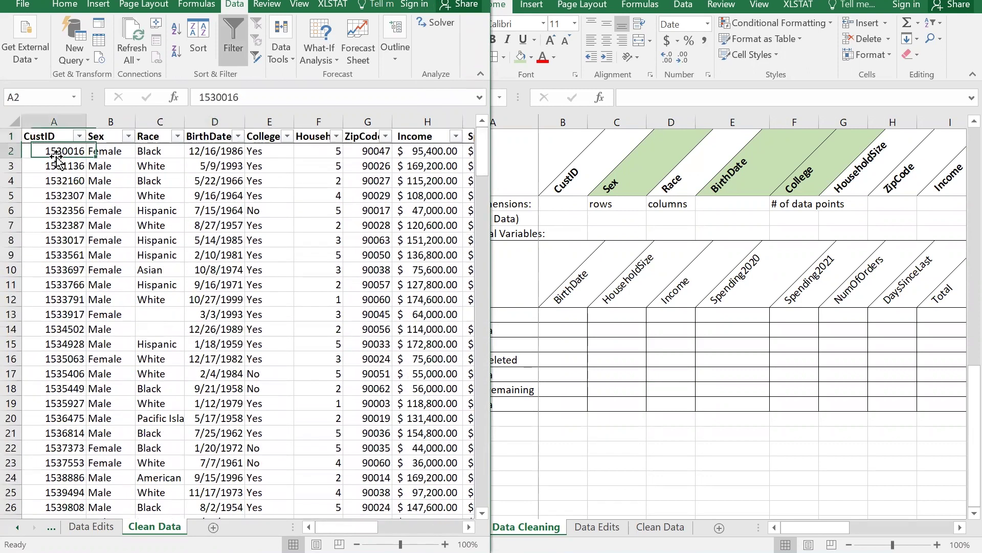
click(299, 5)
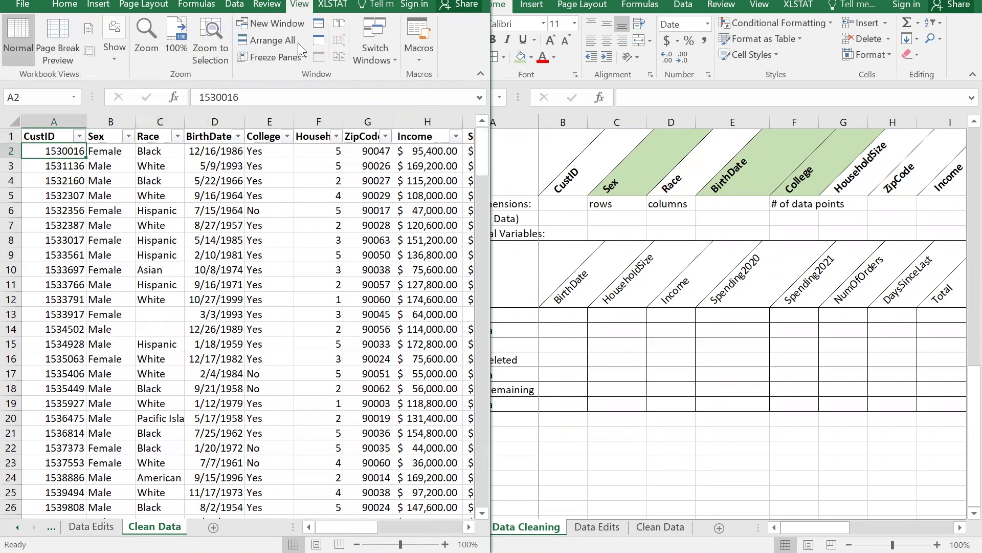
click(282, 55)
click(306, 77)
scroll(292, 241, down, 1)
scroll(272, 169, up, 1)
Insert a box and whisker chart of the BirthDate data in D1:D199 on Clean Data
click(207, 137)
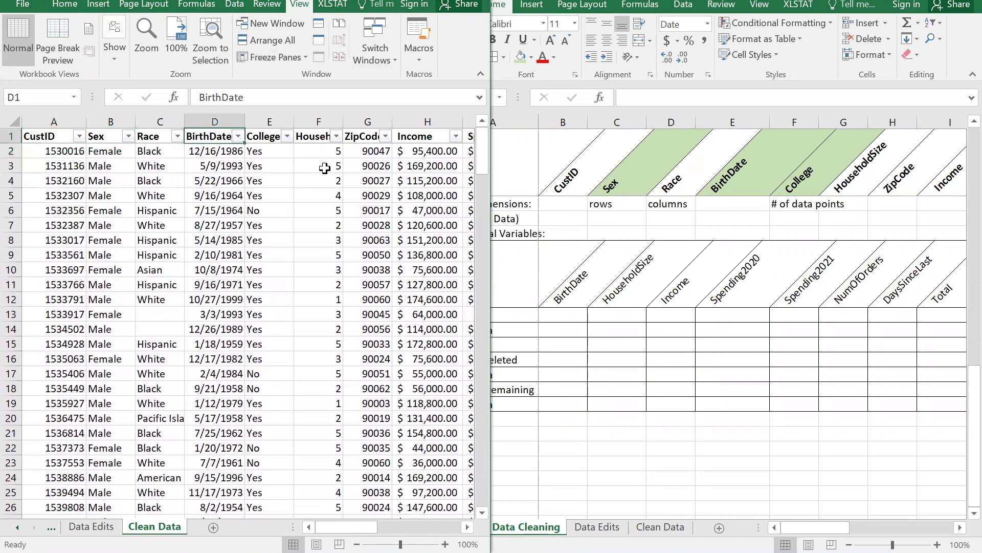
drag(481, 174, 484, 509)
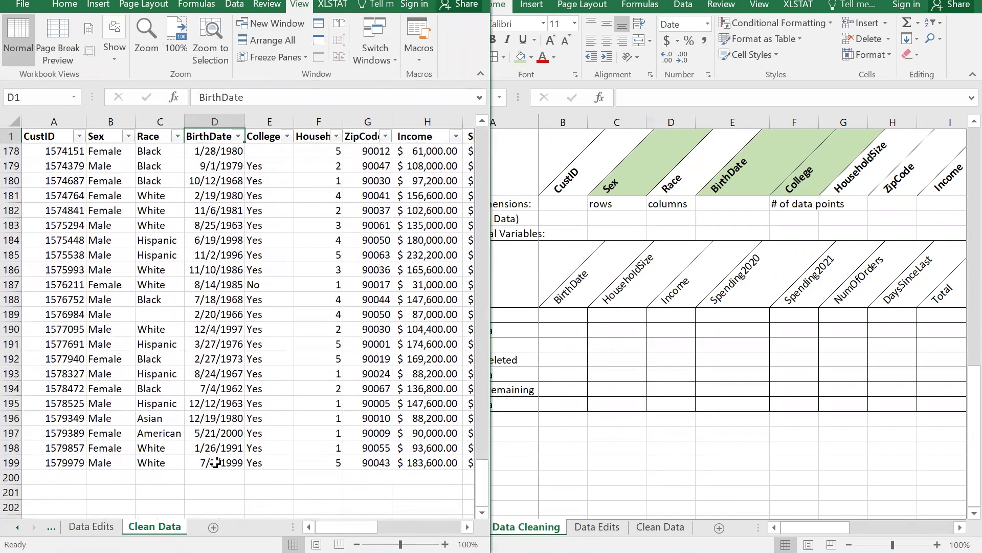
shift+click(215, 462)
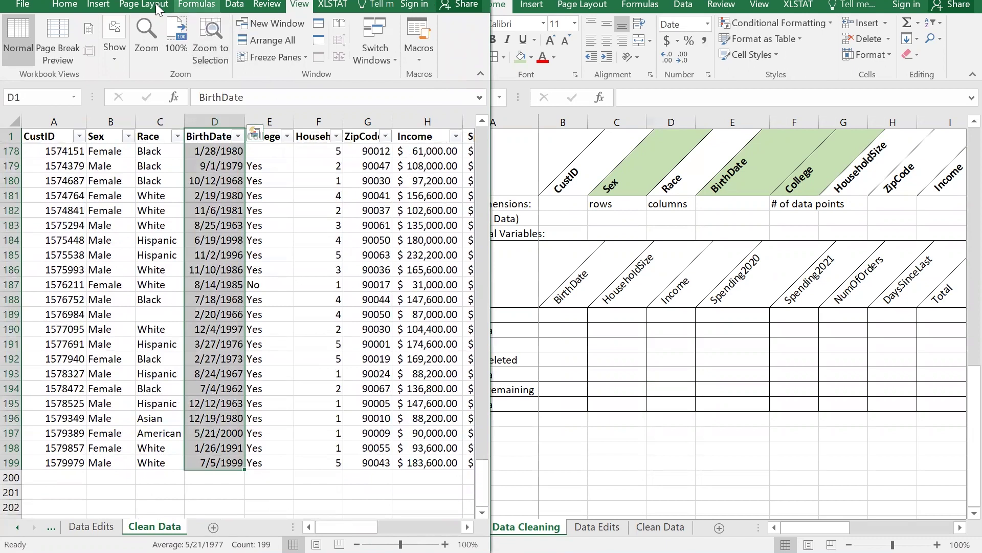
click(91, 3)
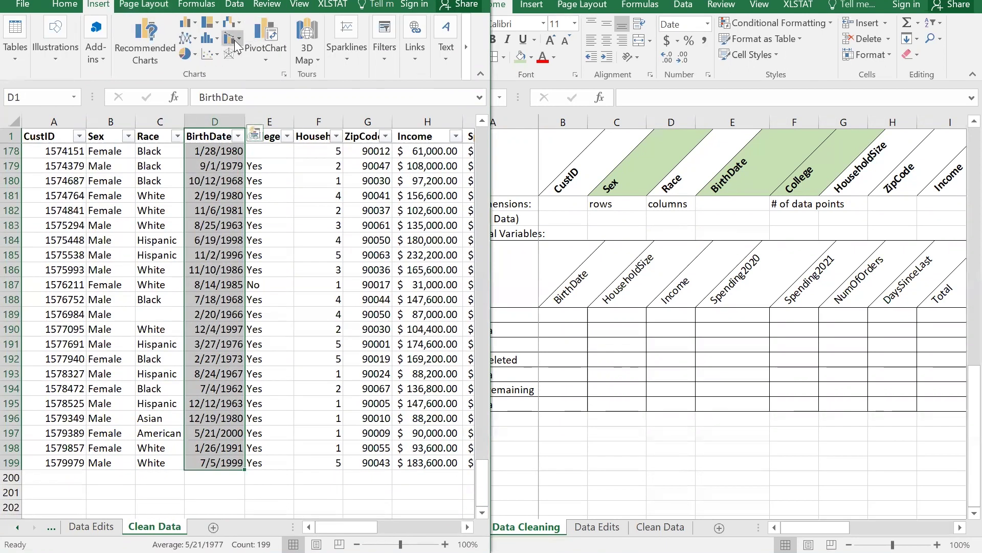
click(210, 40)
click(232, 147)
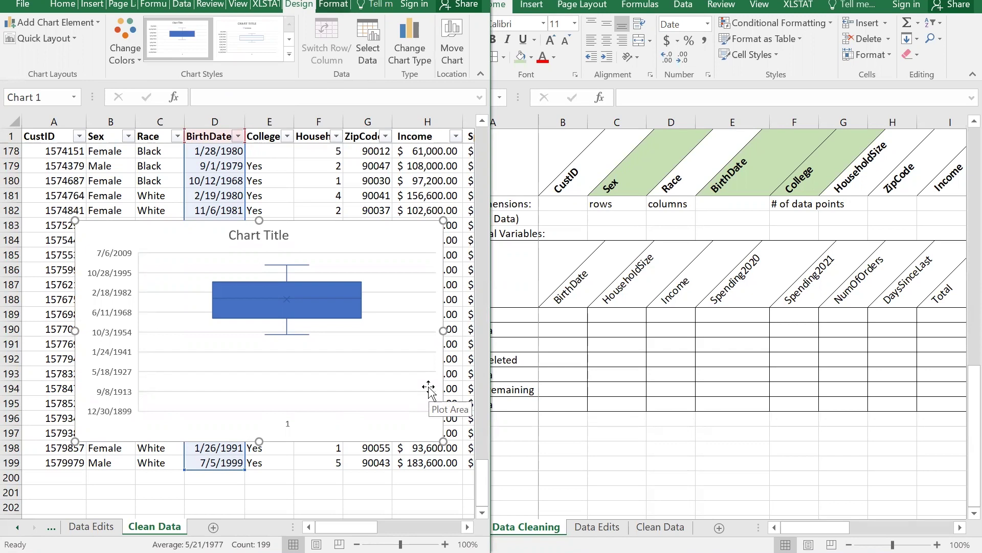
Record 0 outliers for BirthDate in B40 on Data Cleaning and delete the BirthDate box plot from Clean Data
click(566, 313)
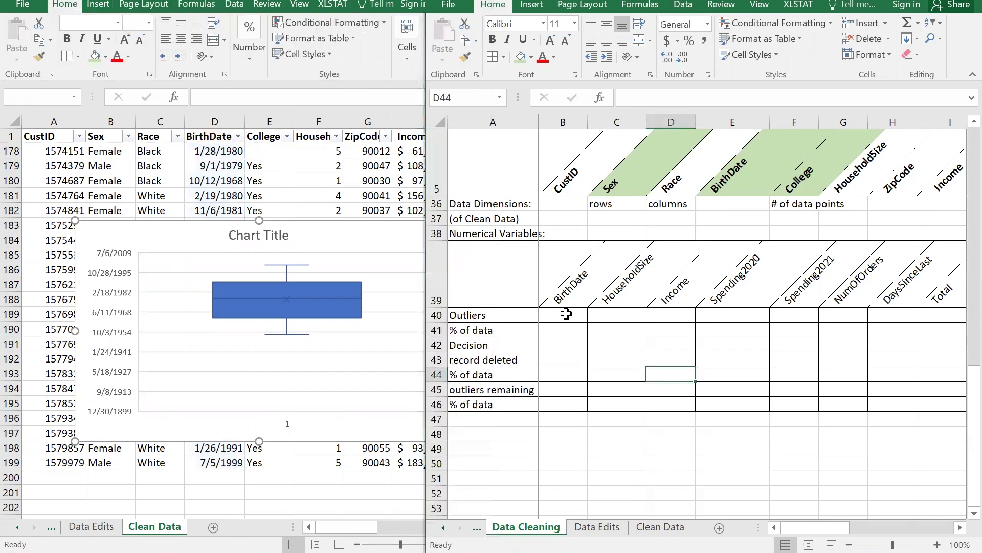
text(cl)
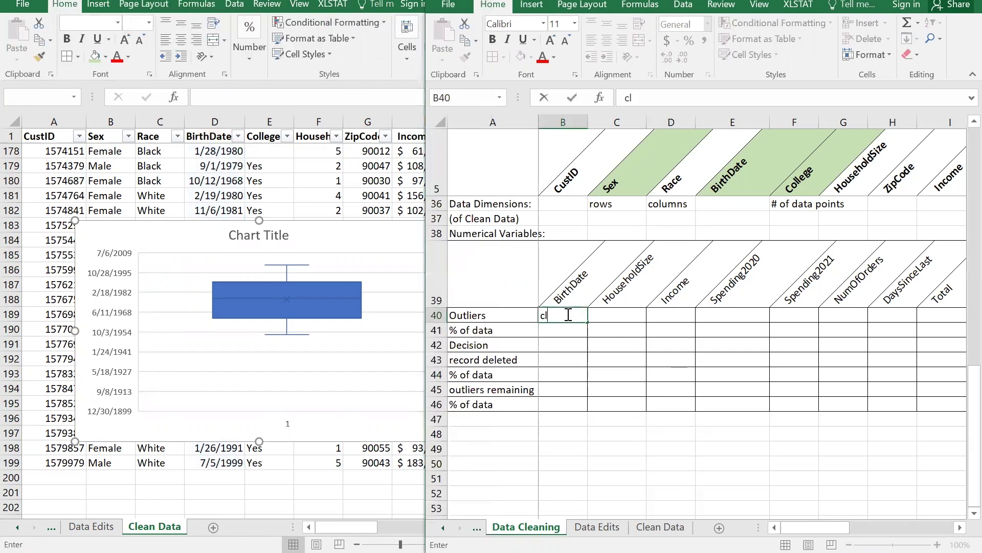
text(ean)
key(Tab)
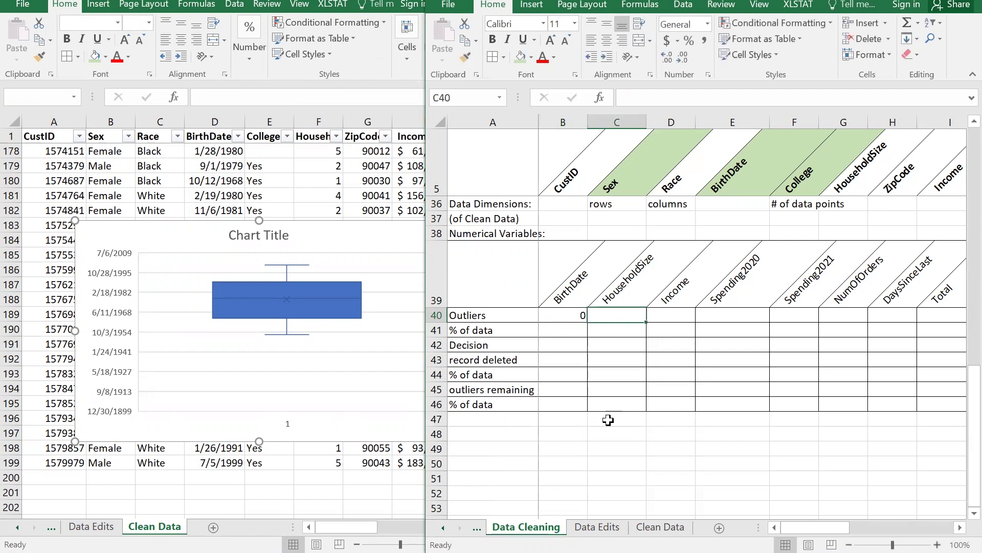
click(369, 240)
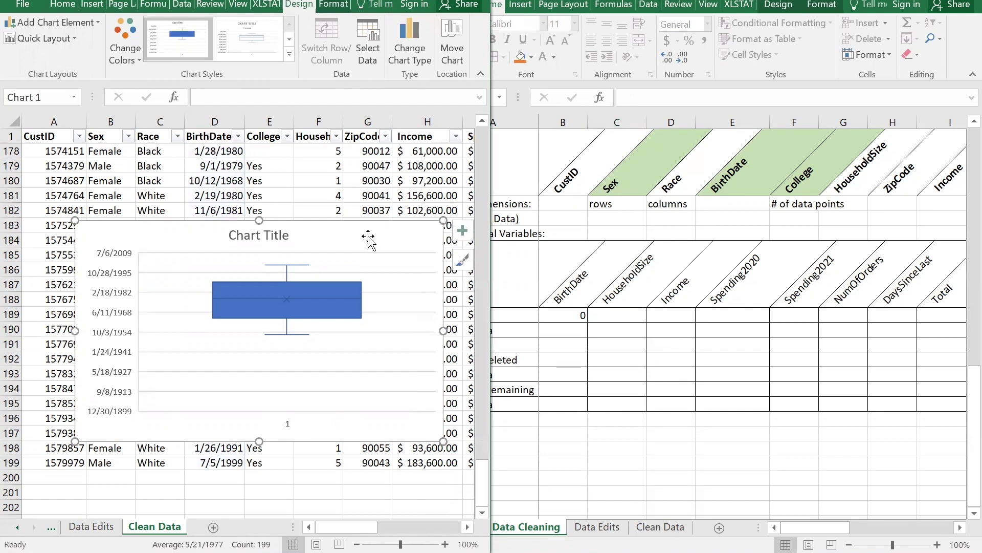
key(Delete)
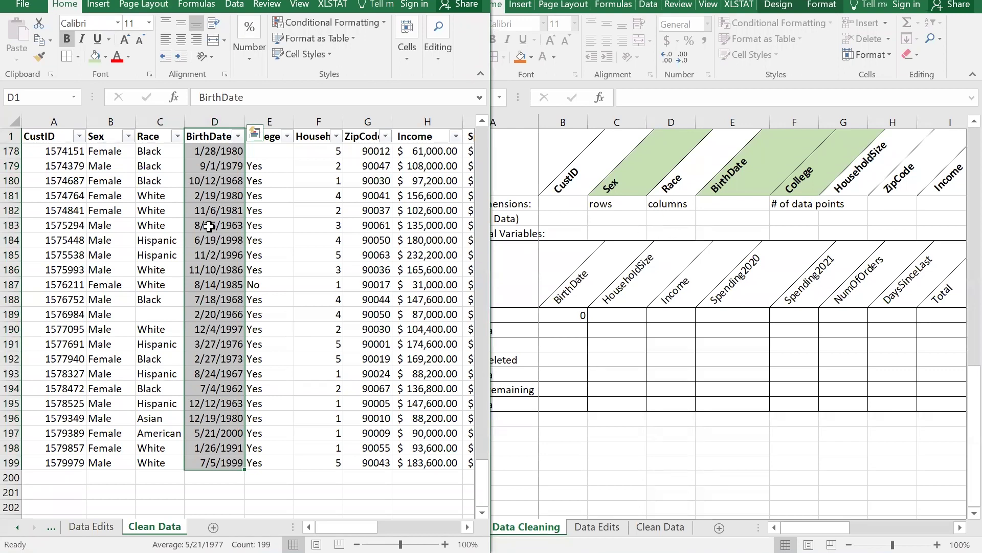
Insert a box and whisker chart of the HouseholdSize data in F1:F199 on Clean Data
click(332, 224)
click(316, 137)
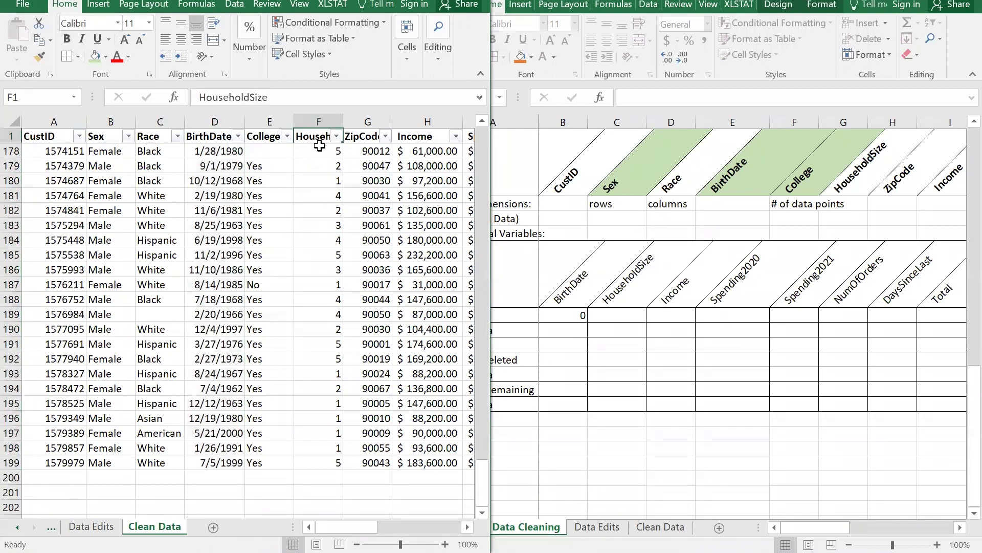
shift+click(313, 462)
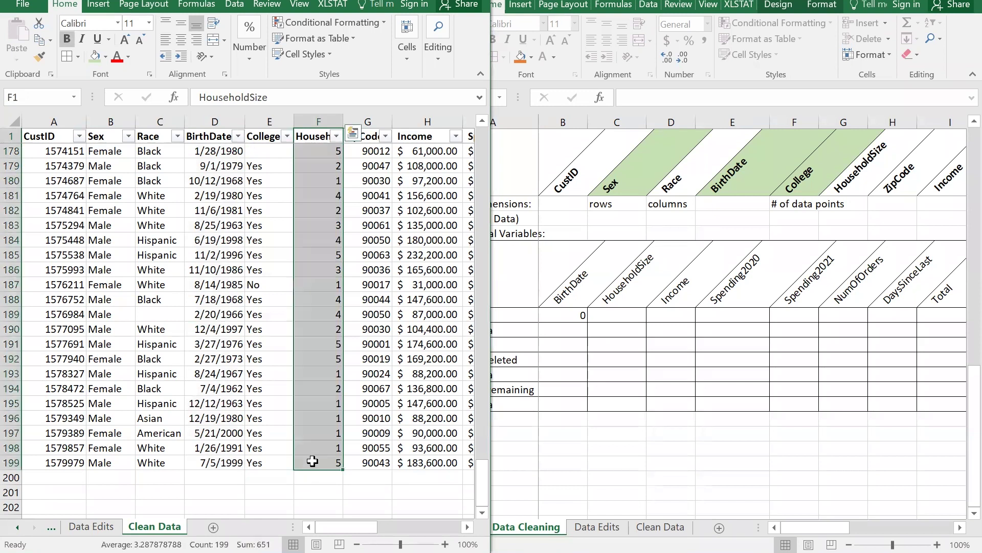
click(99, 6)
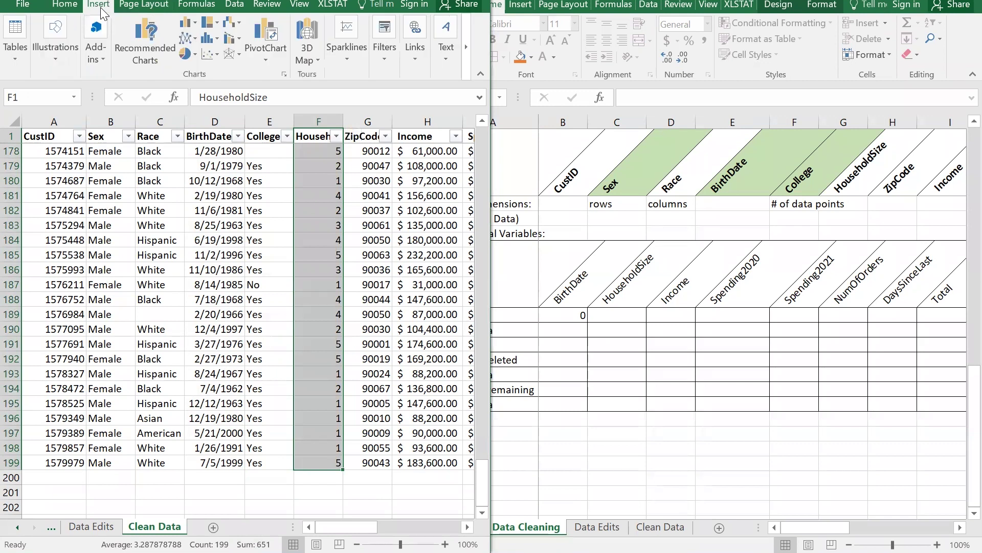
click(212, 46)
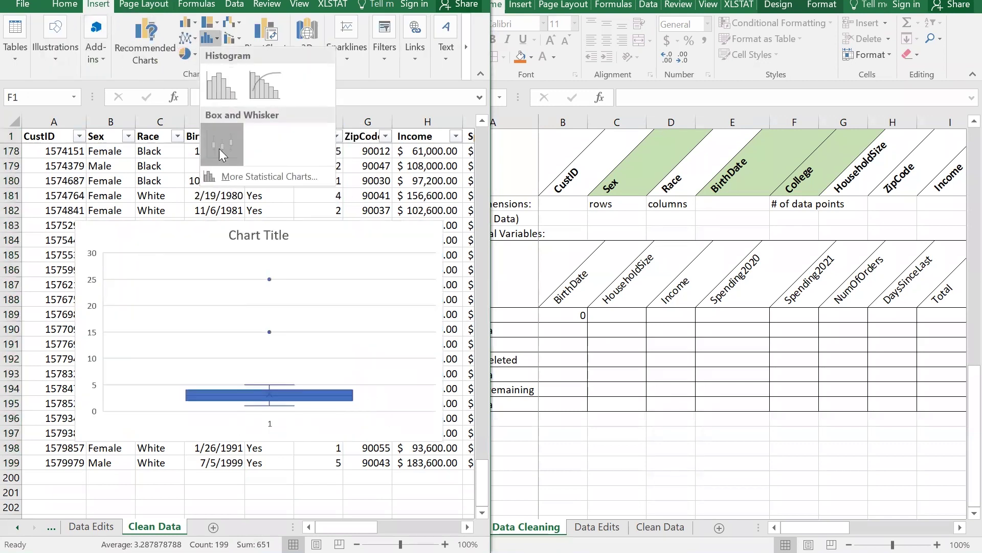
click(219, 148)
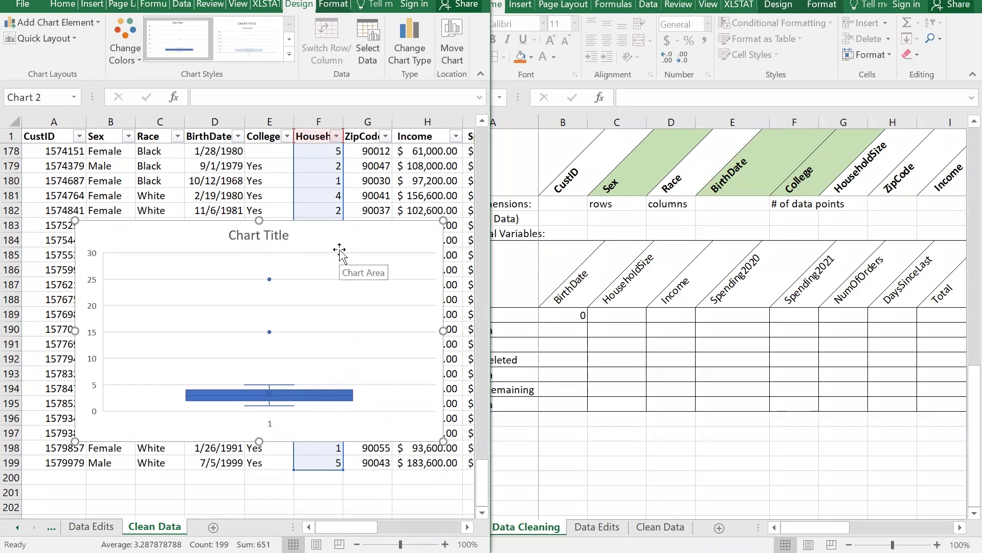
Move the HouseholdSize box plot from Clean Data to B48 on Data Cleaning, below the outlier table
key(Delete)
click(628, 454)
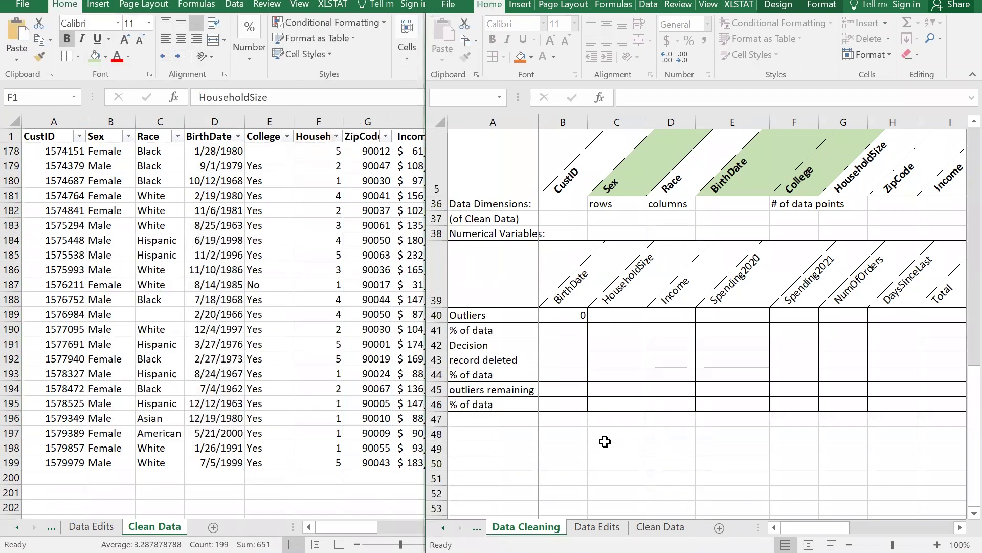
click(556, 429)
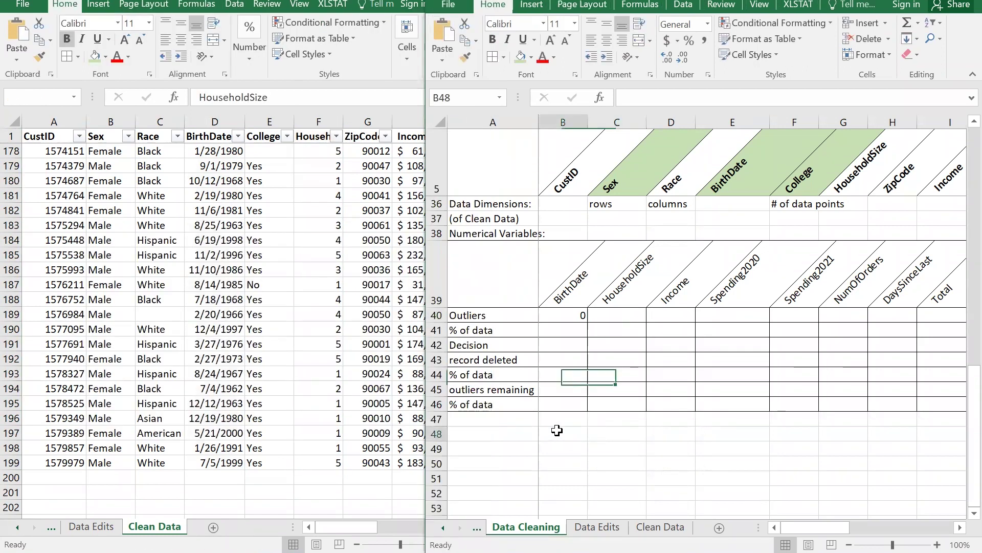
key(ctrl+v)
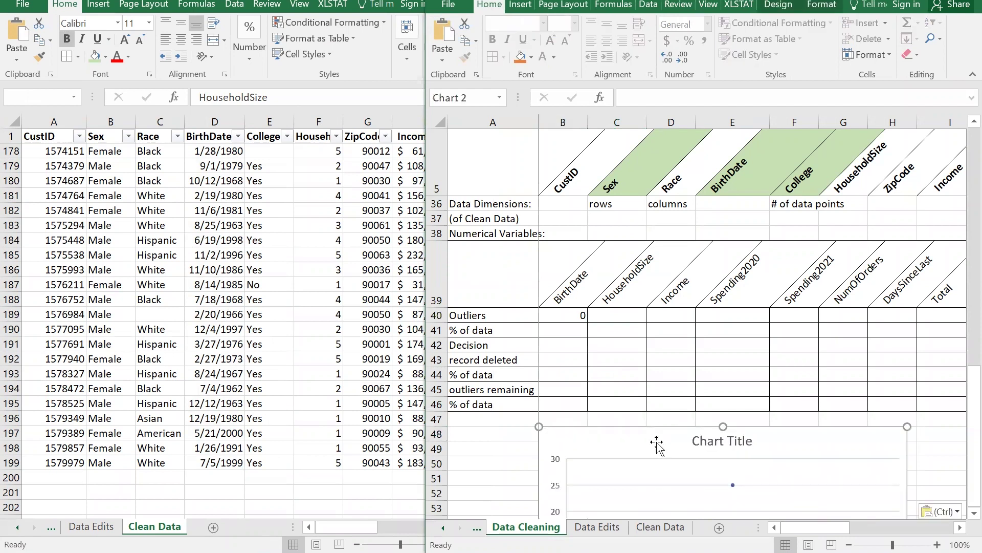
Title the HouseholdSize box plot "houseSize" and narrow the chart to about the width of column B
scroll(658, 440, down, 2)
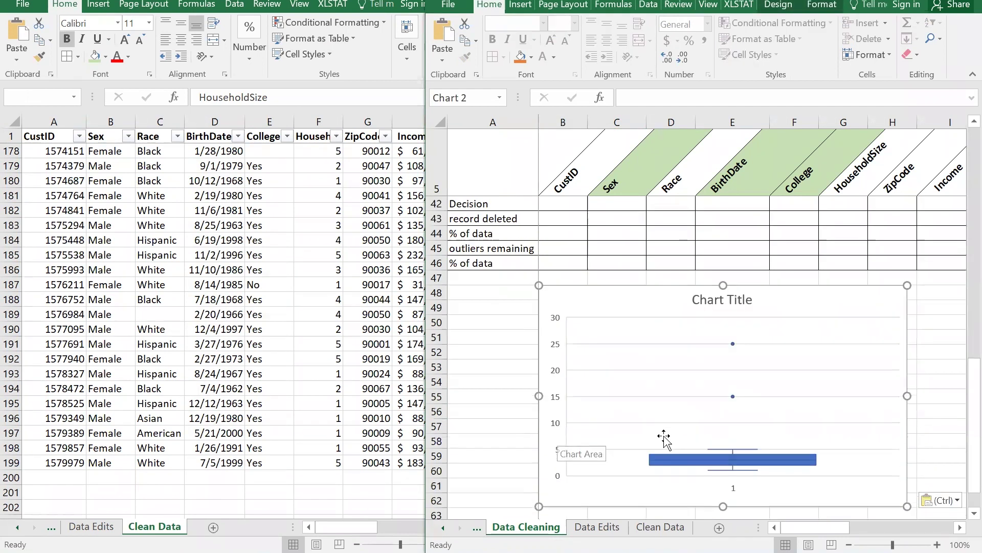
click(722, 299)
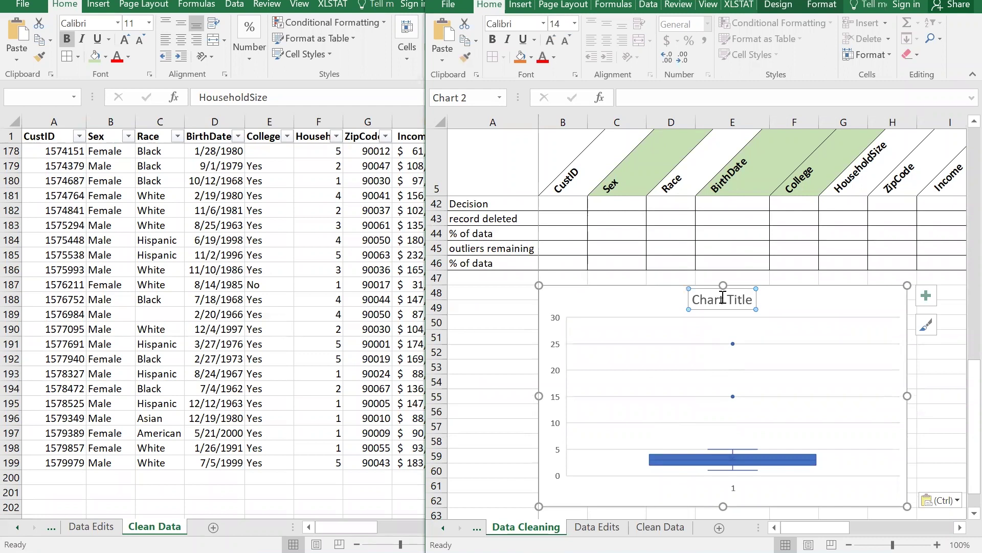
text(hou)
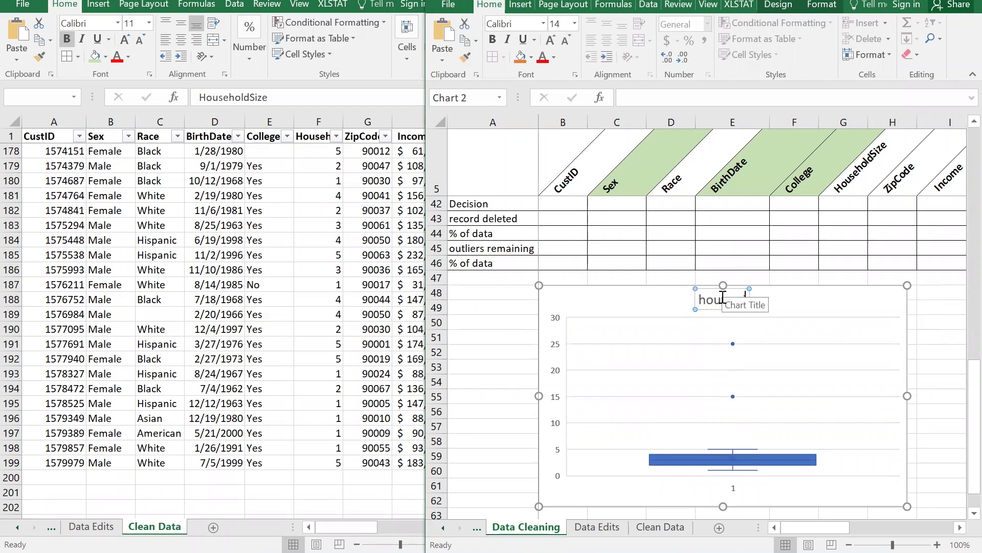
text(se)
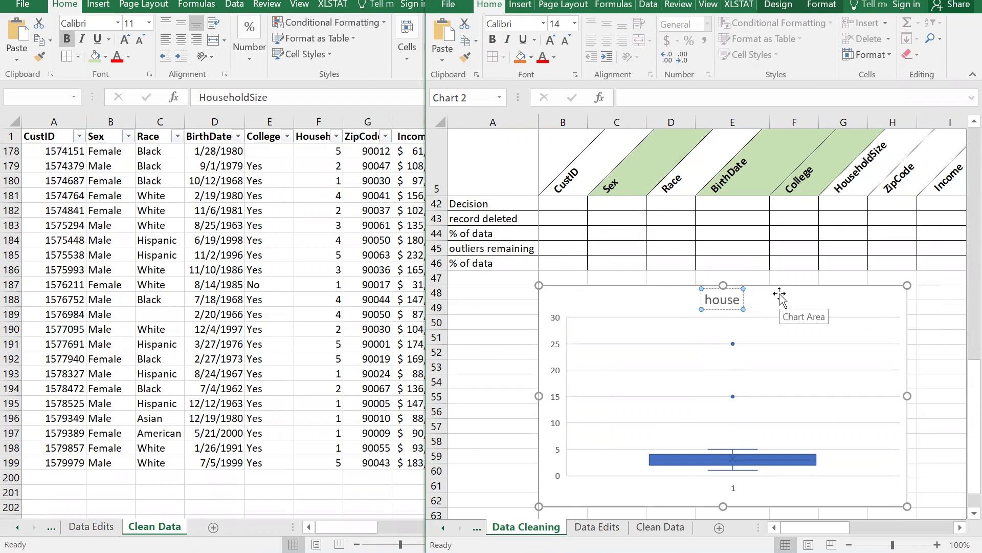
text(Size)
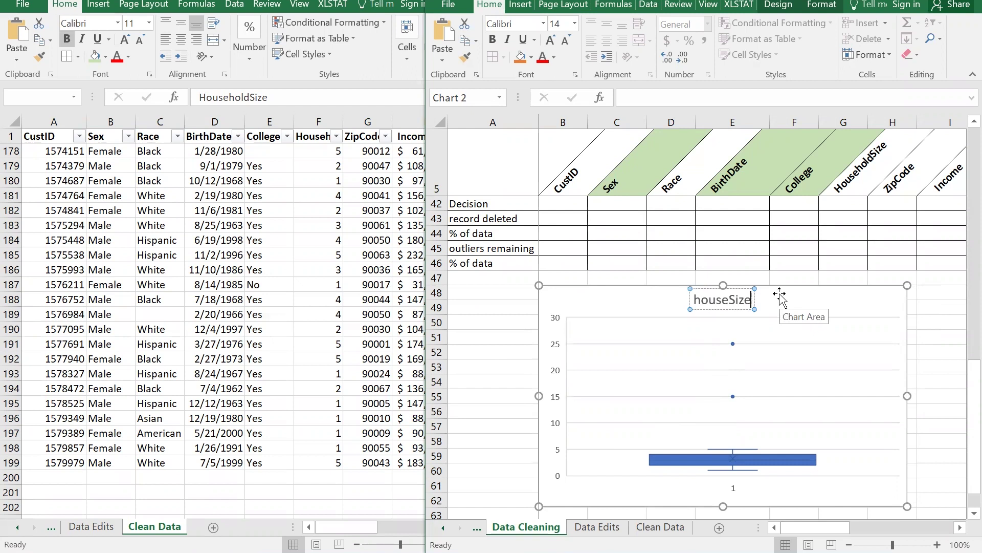
key(Return)
key(BackSpace)
drag(908, 395, 596, 396)
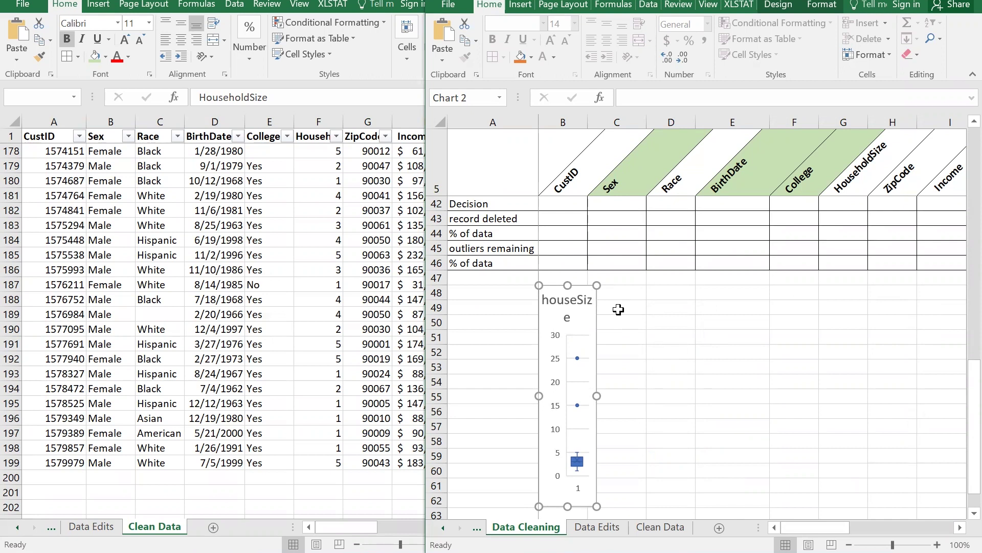
Unfreeze the panes on the Data Cleaning sheet
scroll(621, 314, up, 1)
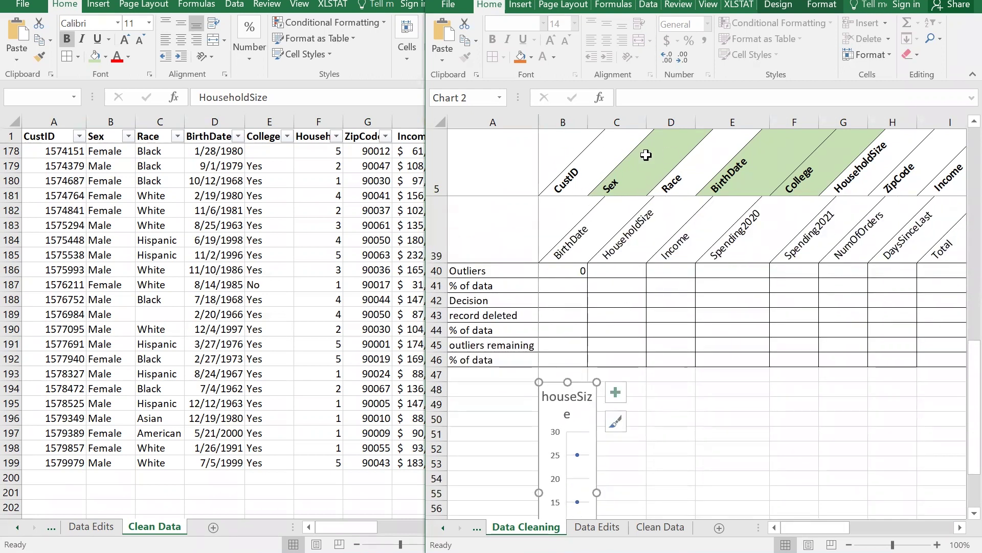
scroll(536, 233, up, 2)
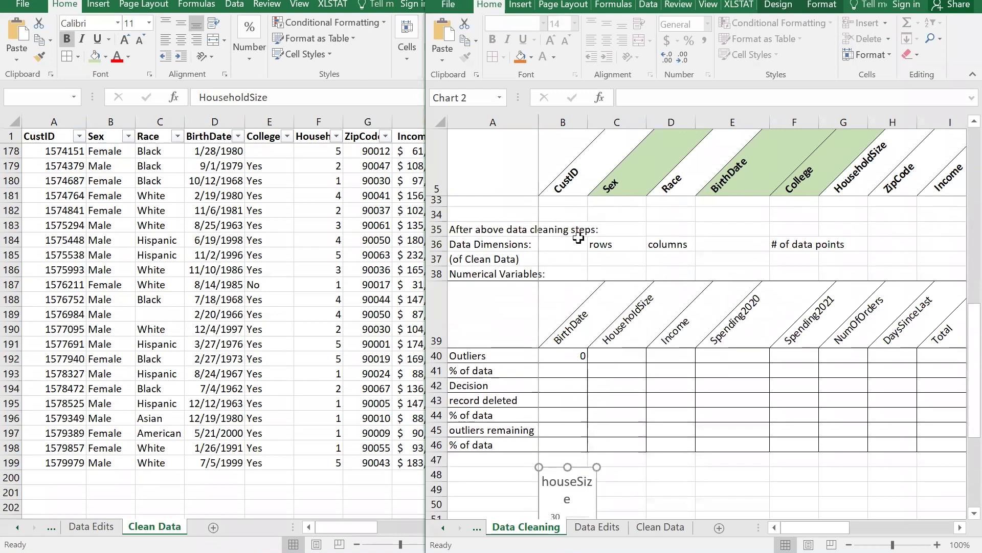
click(708, 5)
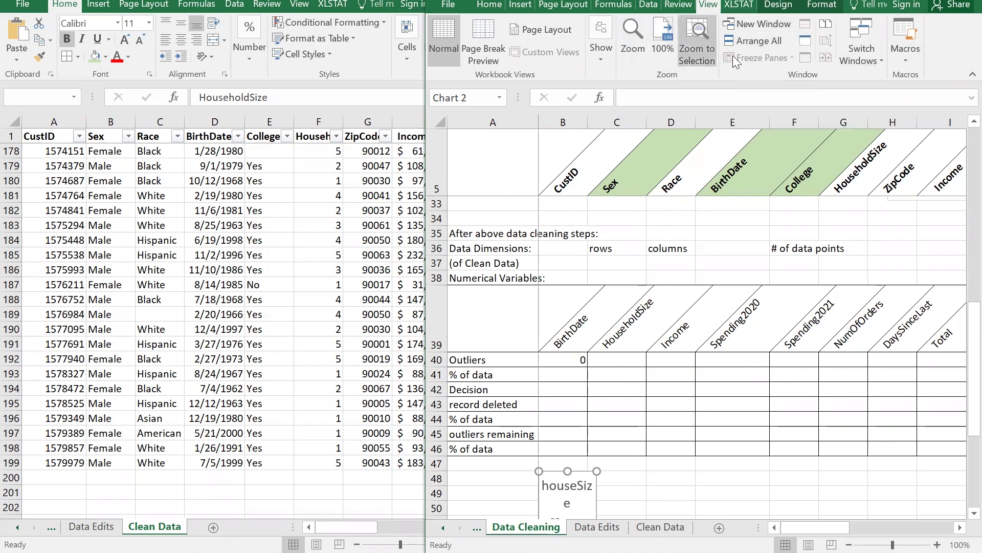
click(591, 233)
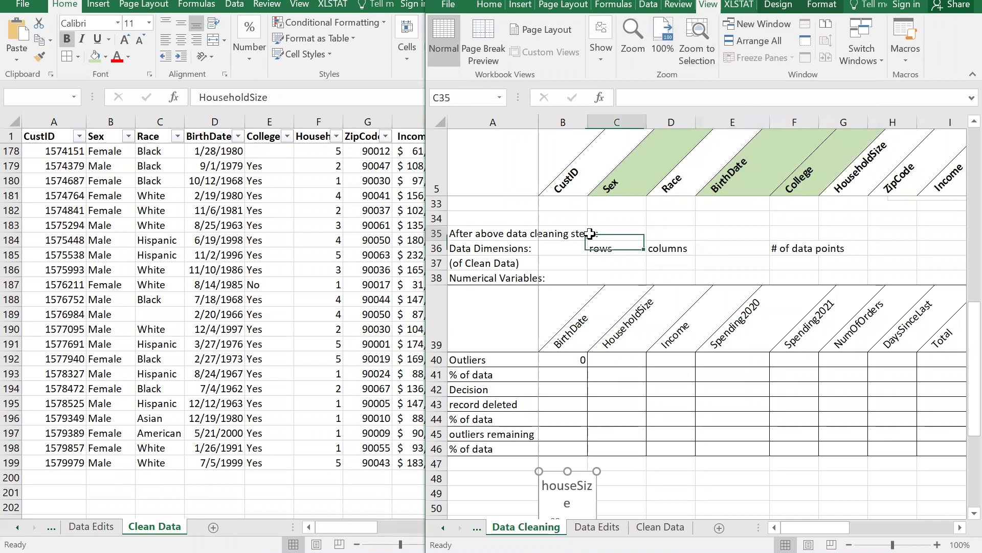
click(765, 58)
click(757, 72)
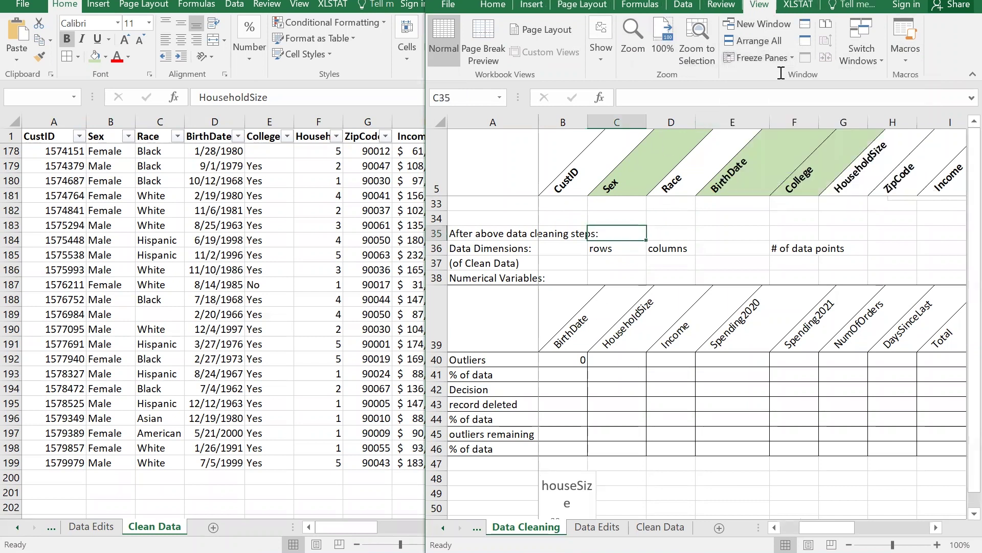
Freeze panes at B40 on Data Cleaning, with row 39 as the topmost visible row, to lock the numerical variable headers and column A
scroll(605, 391, down, 7)
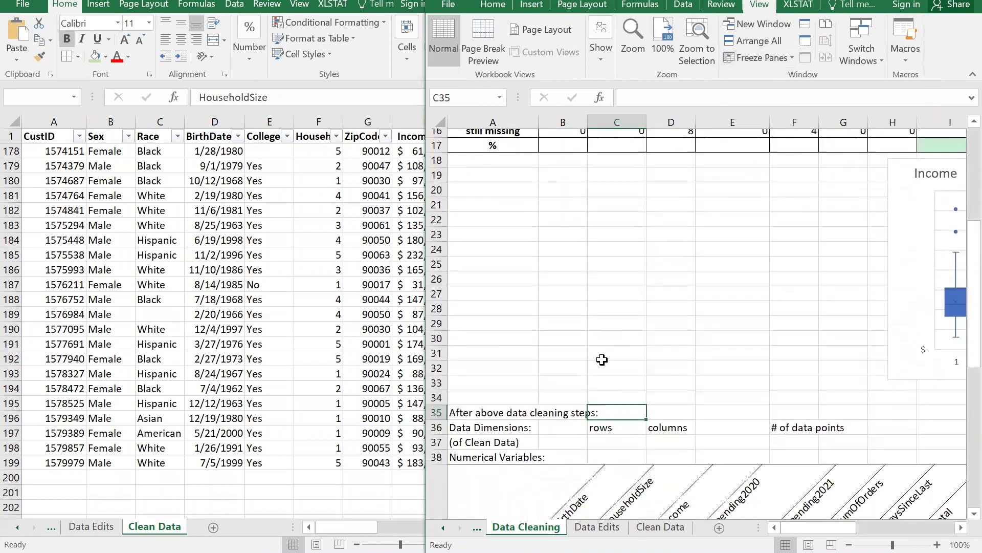
scroll(600, 357, down, 2)
scroll(600, 355, down, 1)
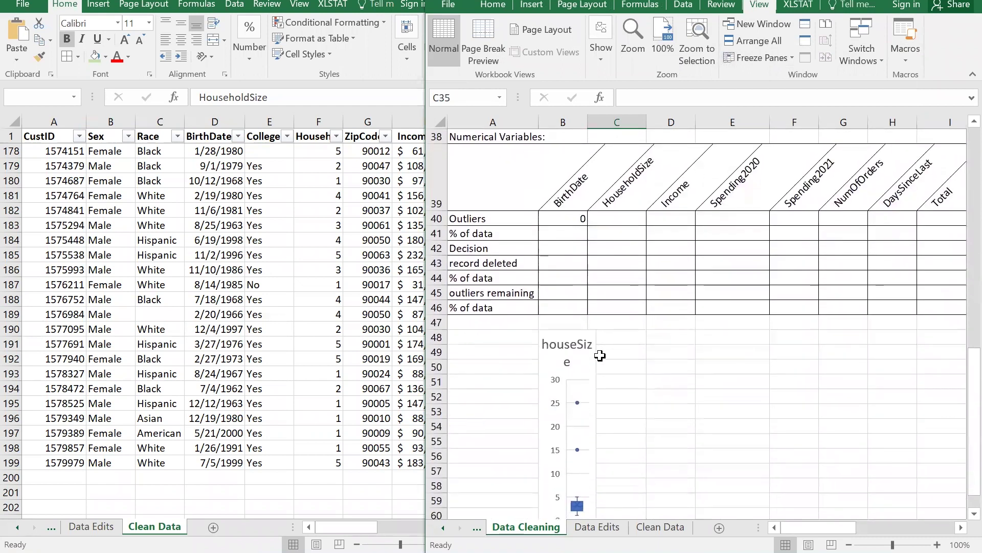
scroll(959, 520, down, 1)
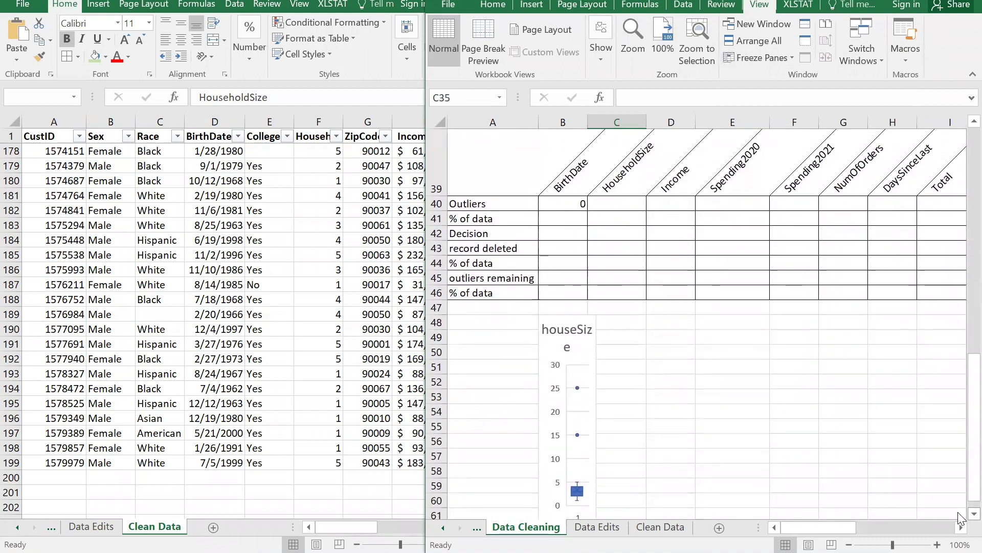
click(552, 204)
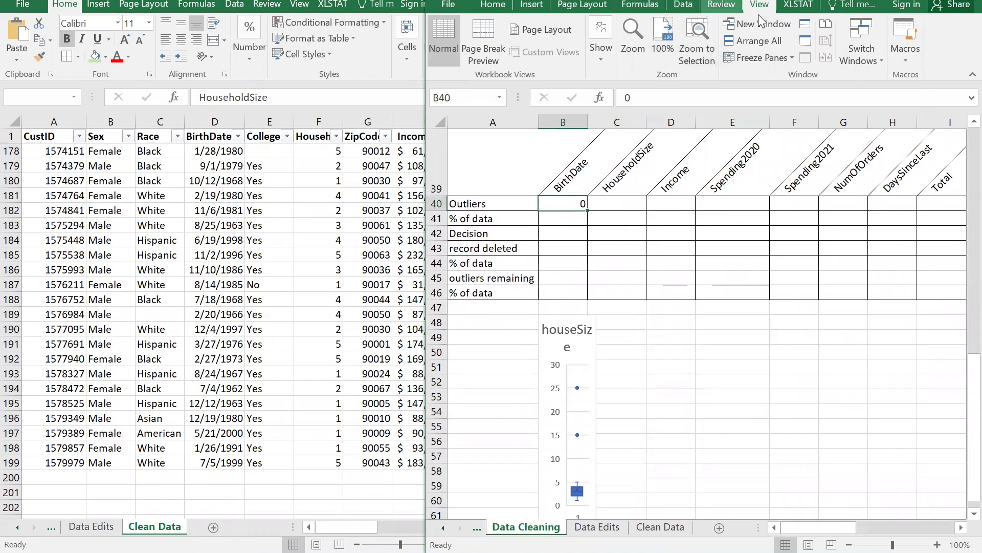
click(759, 55)
click(765, 86)
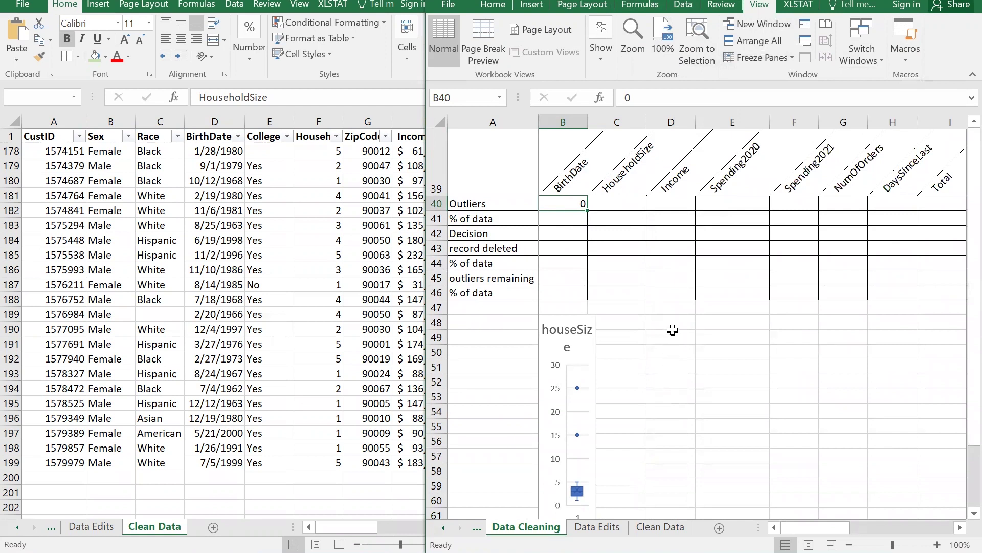
Widen the houseSize box plot to about the middle of column C so its title fits on one line
click(626, 204)
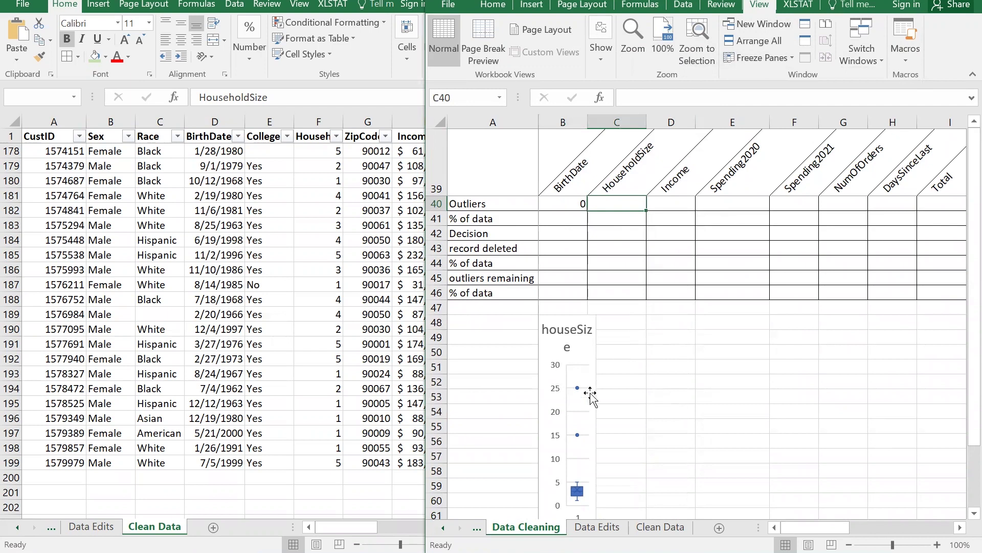
click(592, 355)
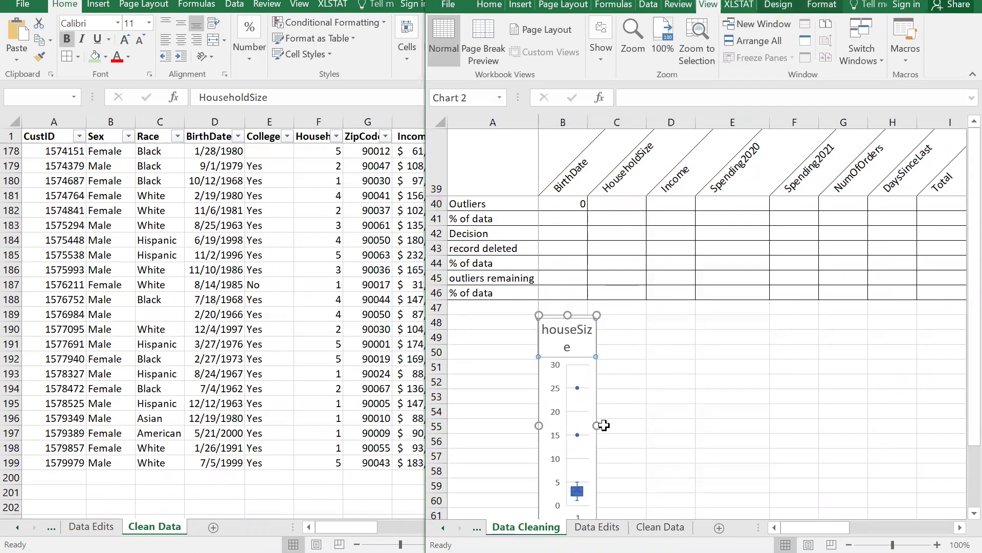
drag(597, 426, 617, 423)
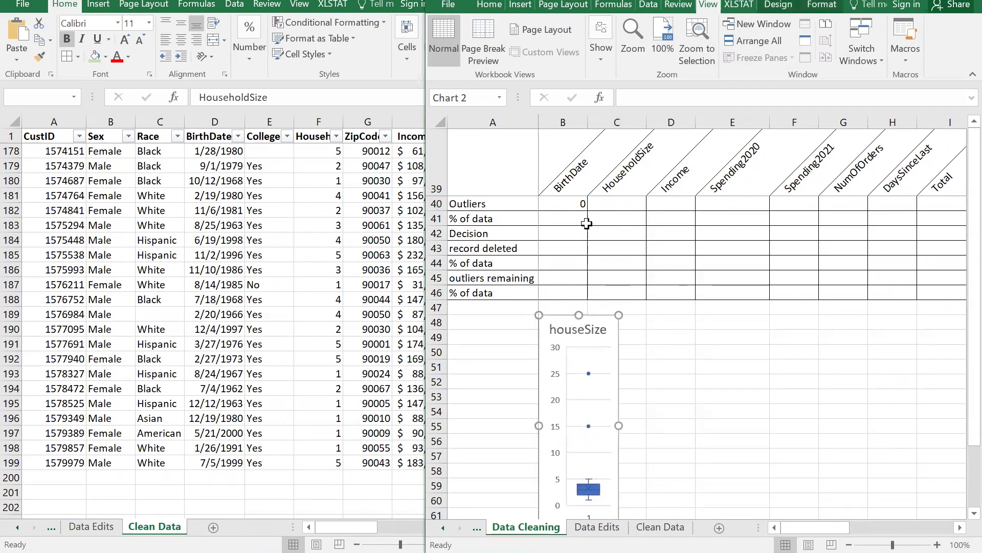
Record 2 outliers for HouseholdSize in C40 on Data Cleaning
click(616, 204)
text(2)
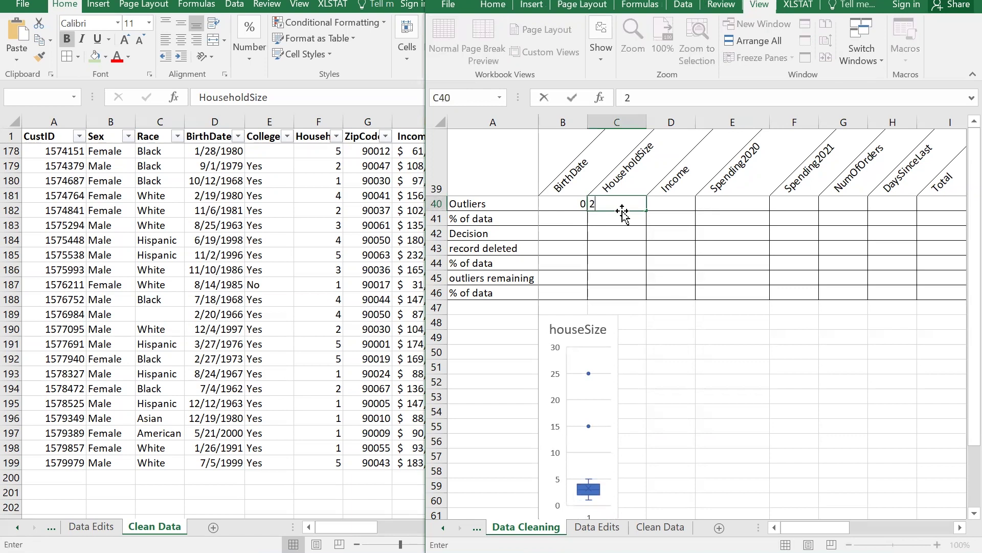
key(Return)
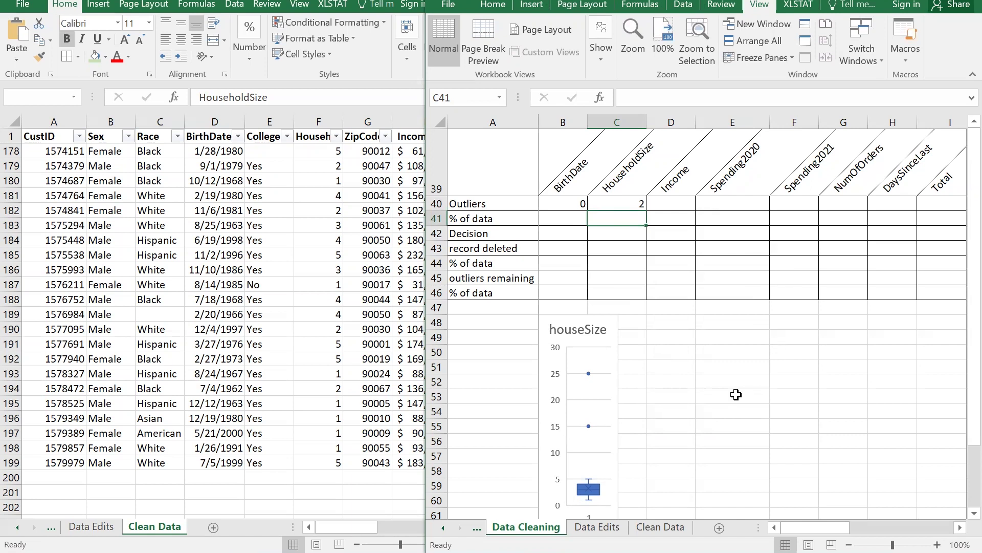
scroll(709, 404, down, 1)
scroll(709, 404, down, 1)
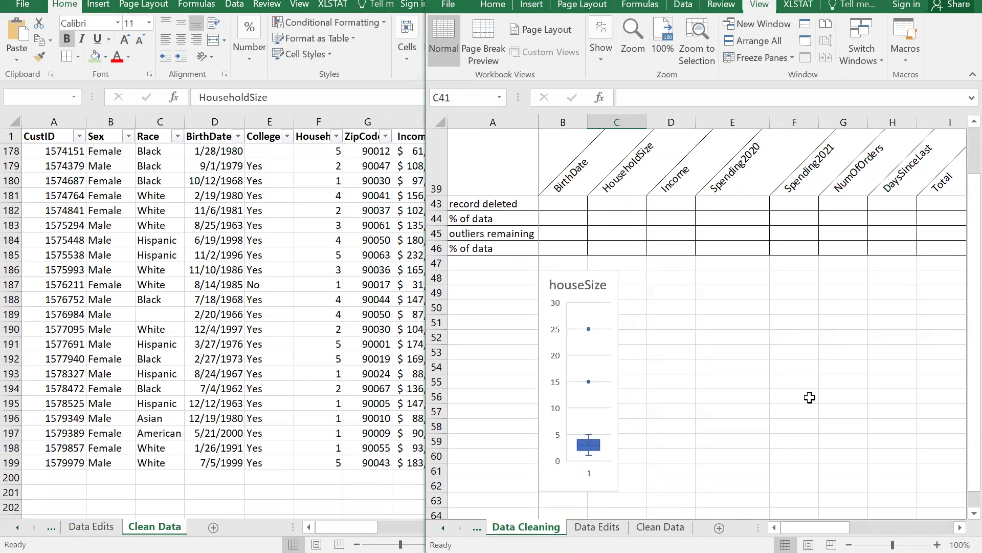
scroll(744, 356, up, 1)
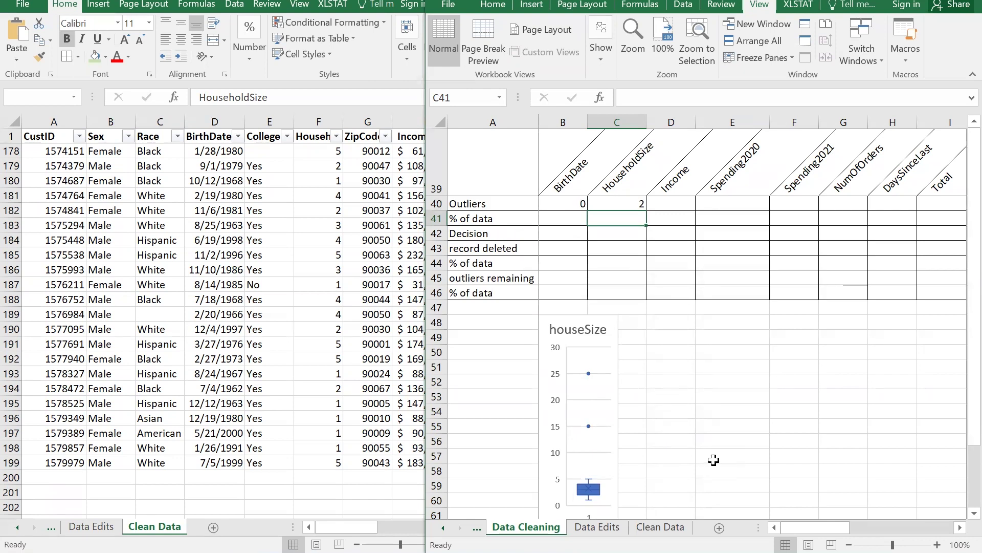